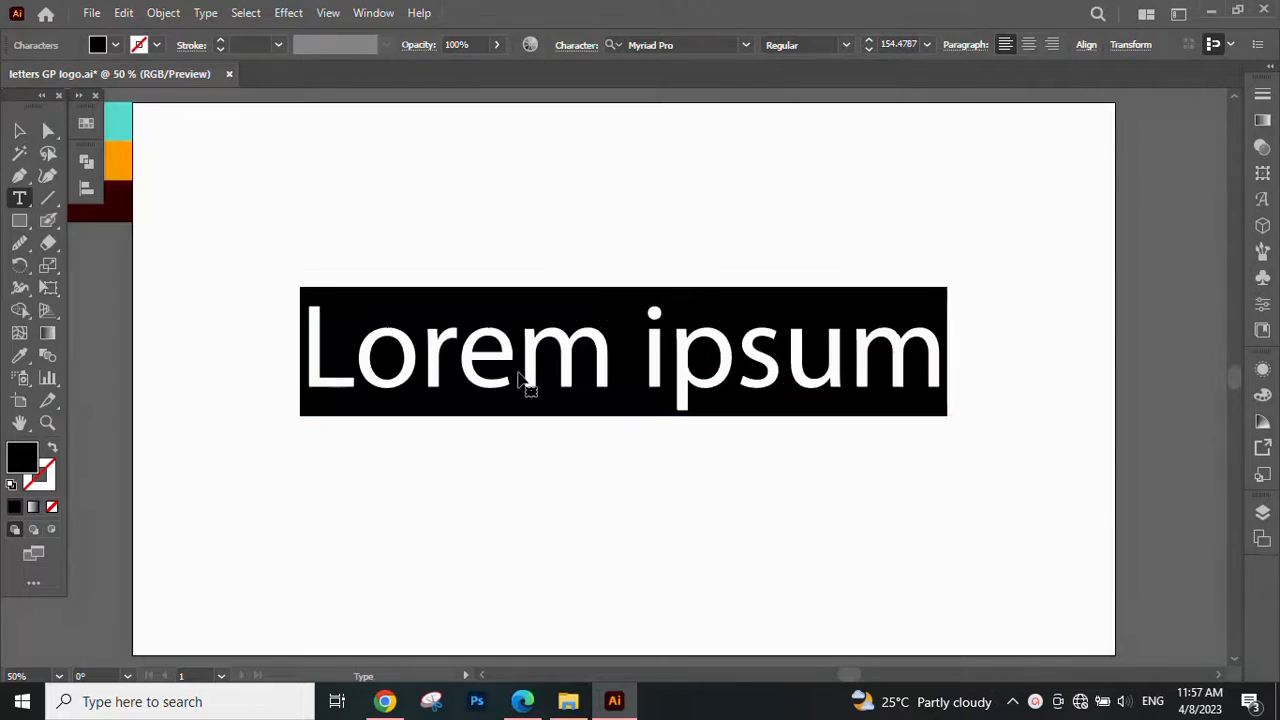
- Replace the placeholder text with GP and enlarge it around the middle of the artboard
key("BackSpace")
type("GP")
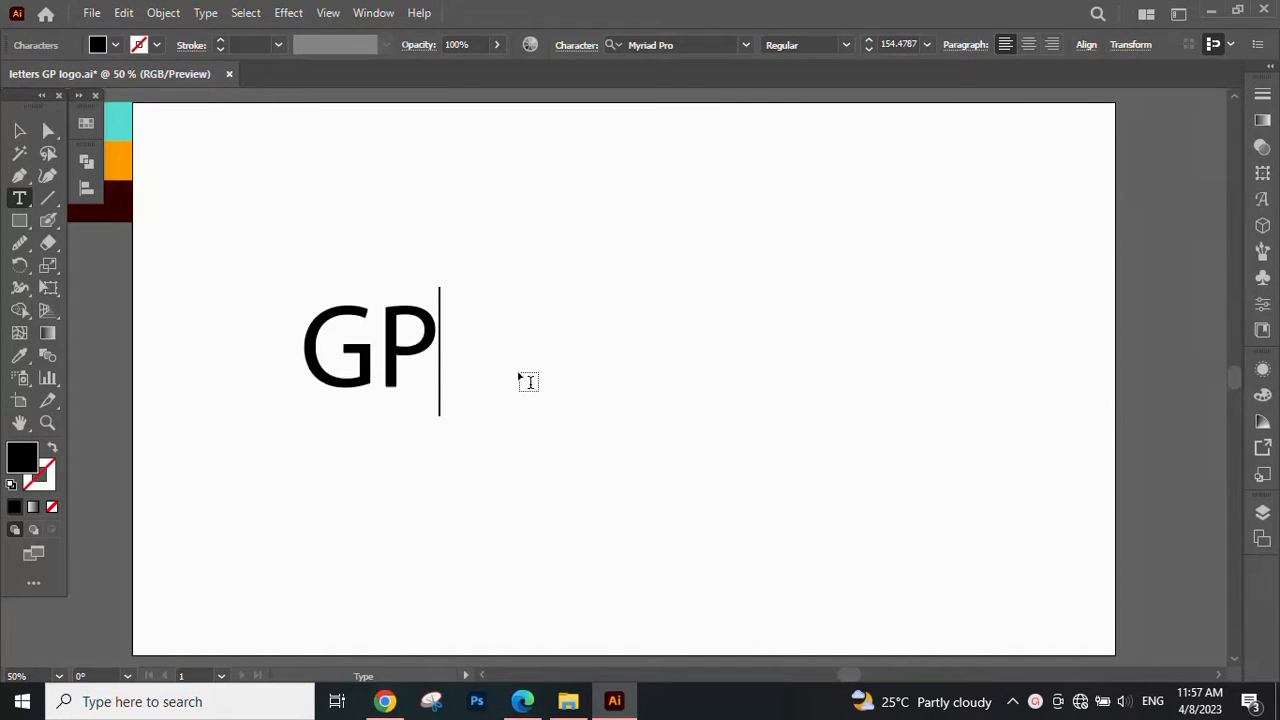
left_click(19, 130)
left_click_drag(442, 362, 663, 397)
left_click_drag(529, 362, 677, 412)
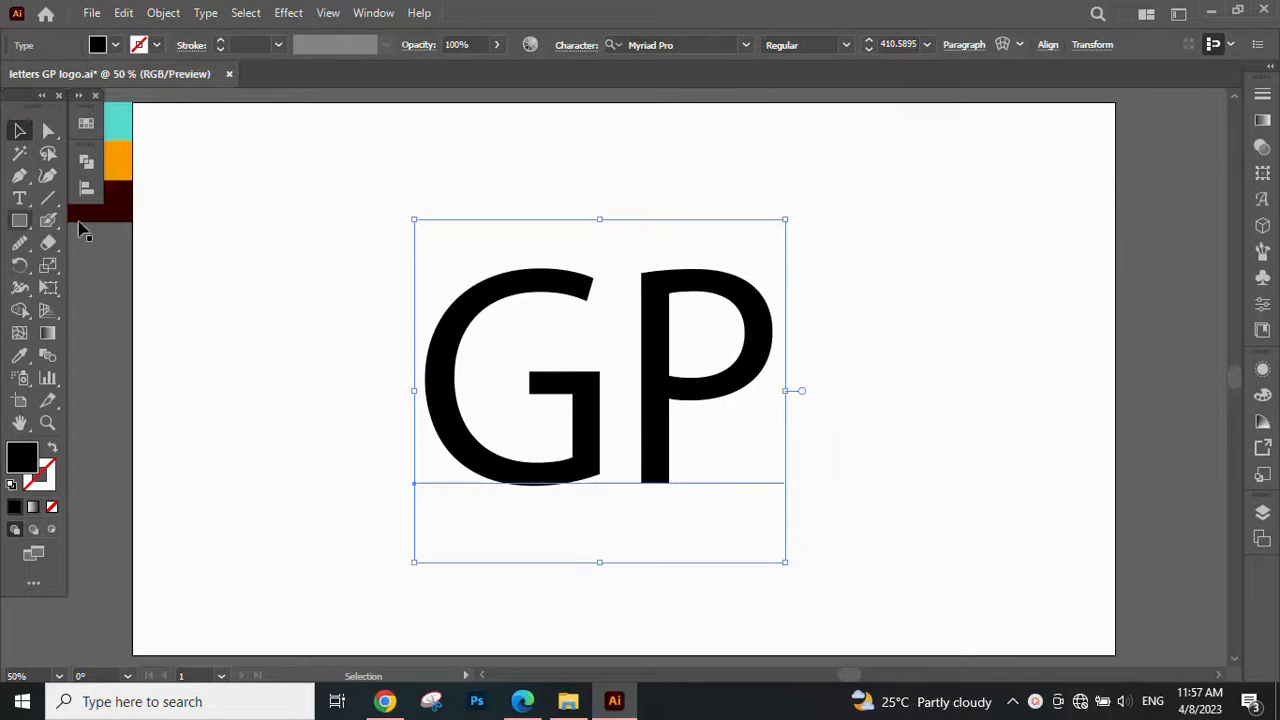
- Change the GP text's font to Georgia Regular, then scale it up slightly and recentre it on the artboard
left_click(682, 33)
type("geo")
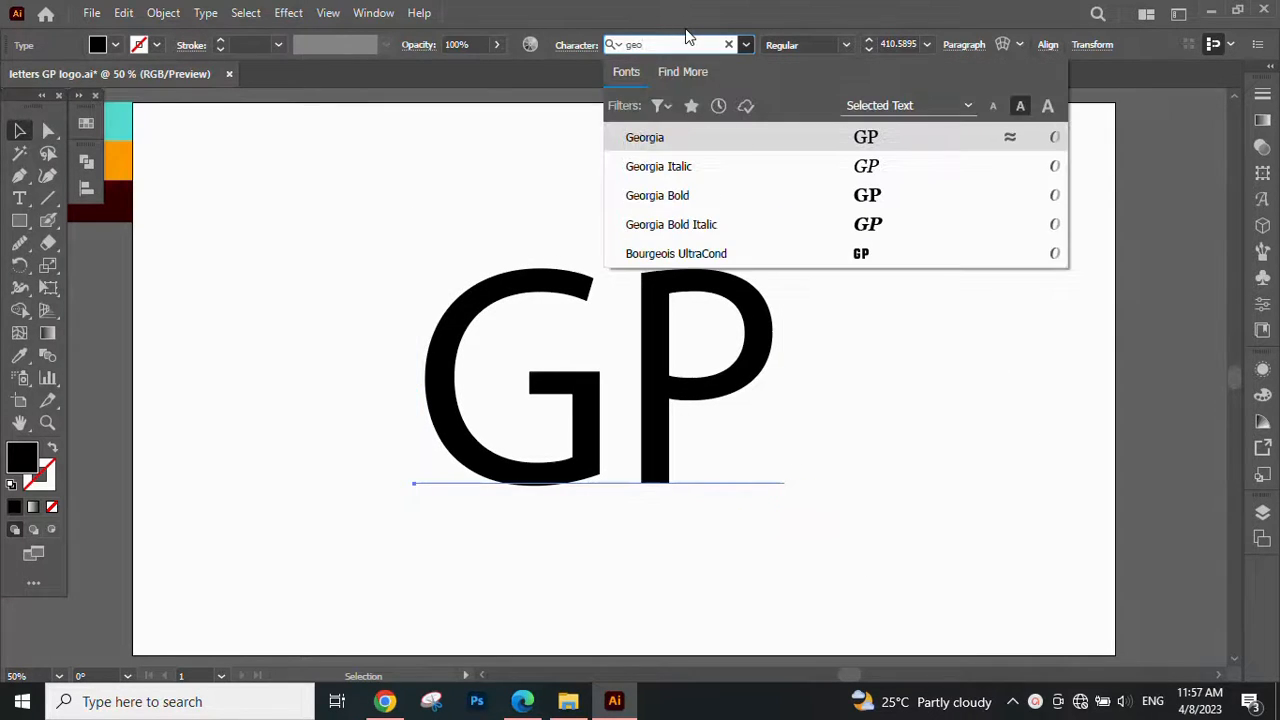
left_click(750, 140)
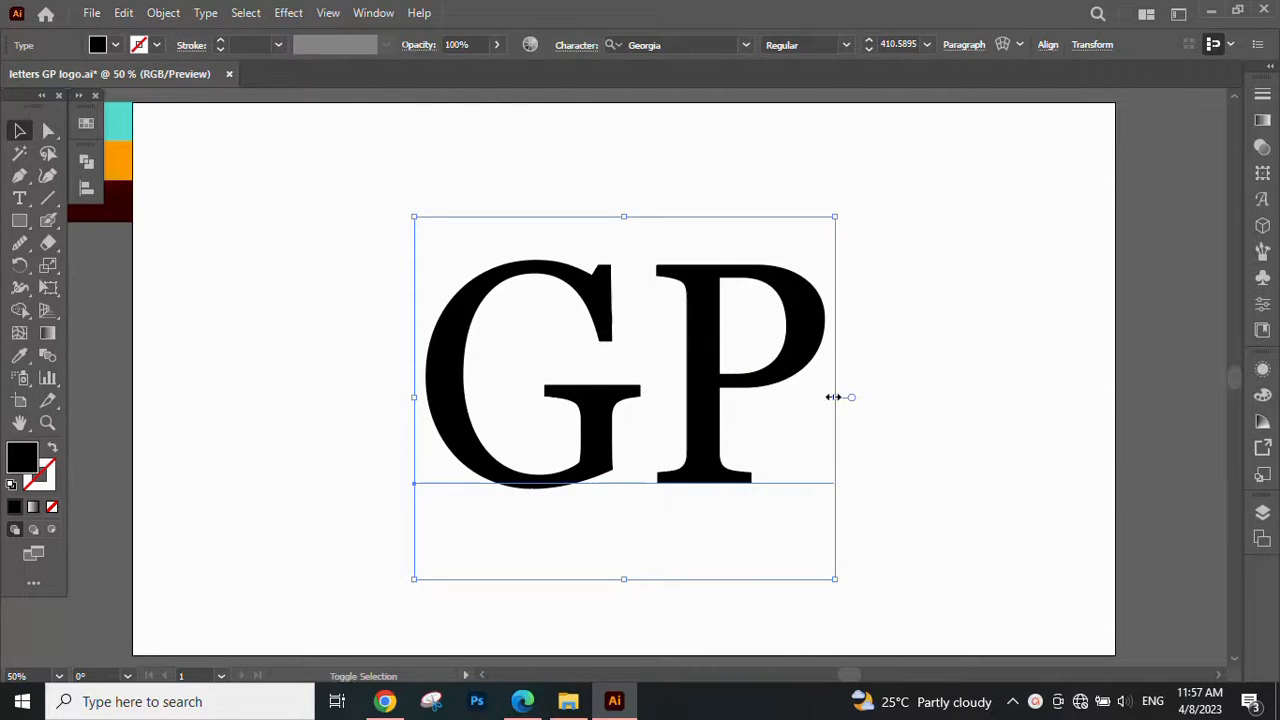
left_click_drag(833, 397, 881, 398)
left_click_drag(742, 394, 718, 393)
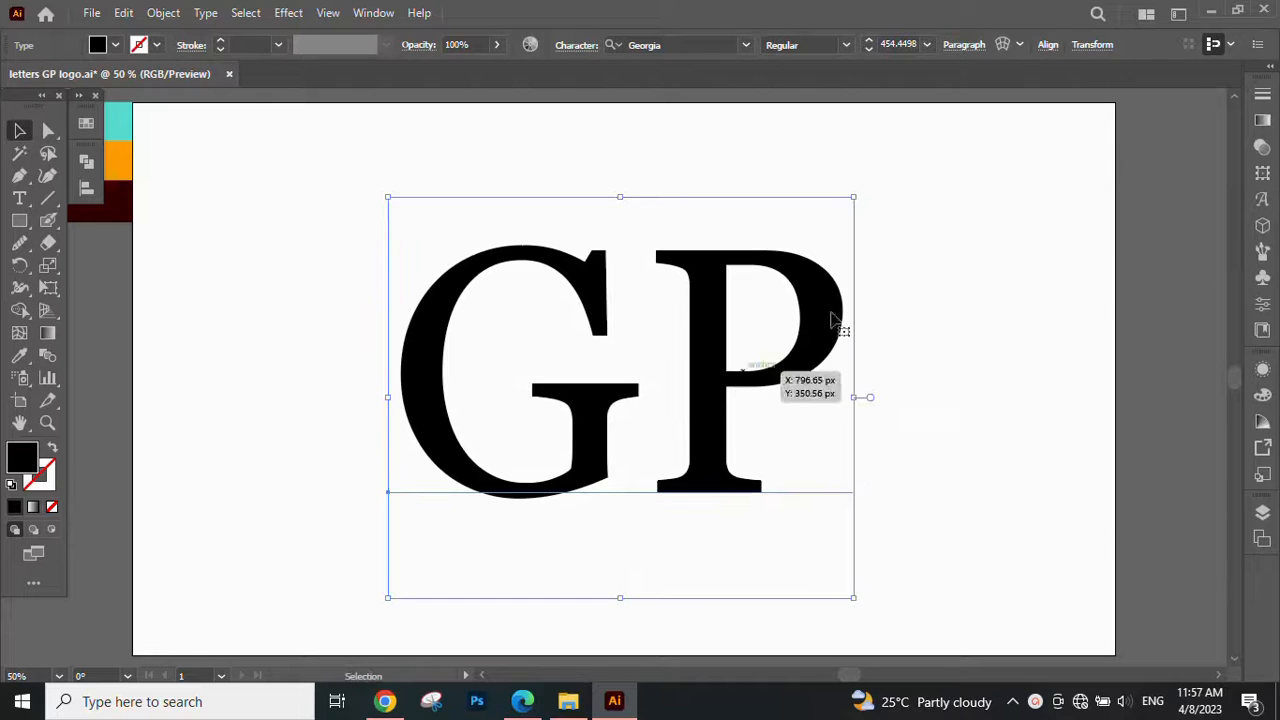
- Convert the GP text to outlines and ungroup the letters
right_click(718, 370)
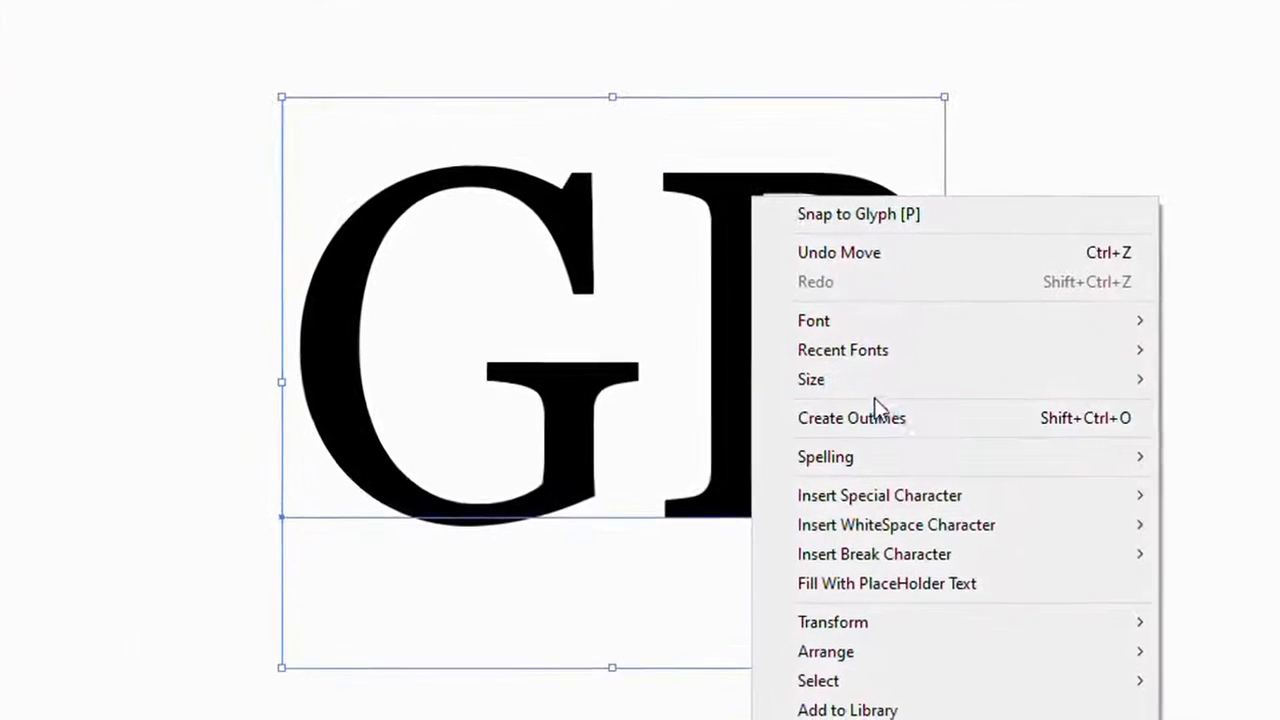
left_click(803, 431)
right_click(722, 319)
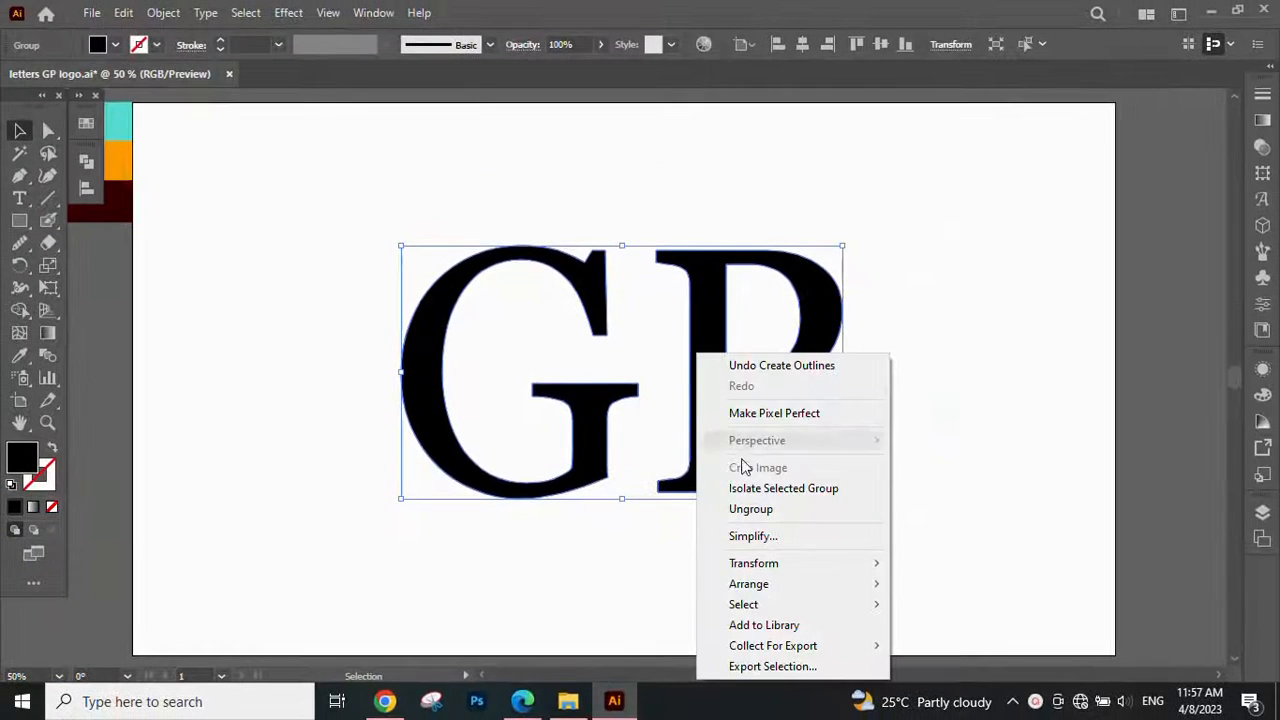
left_click(777, 509)
left_click(739, 412)
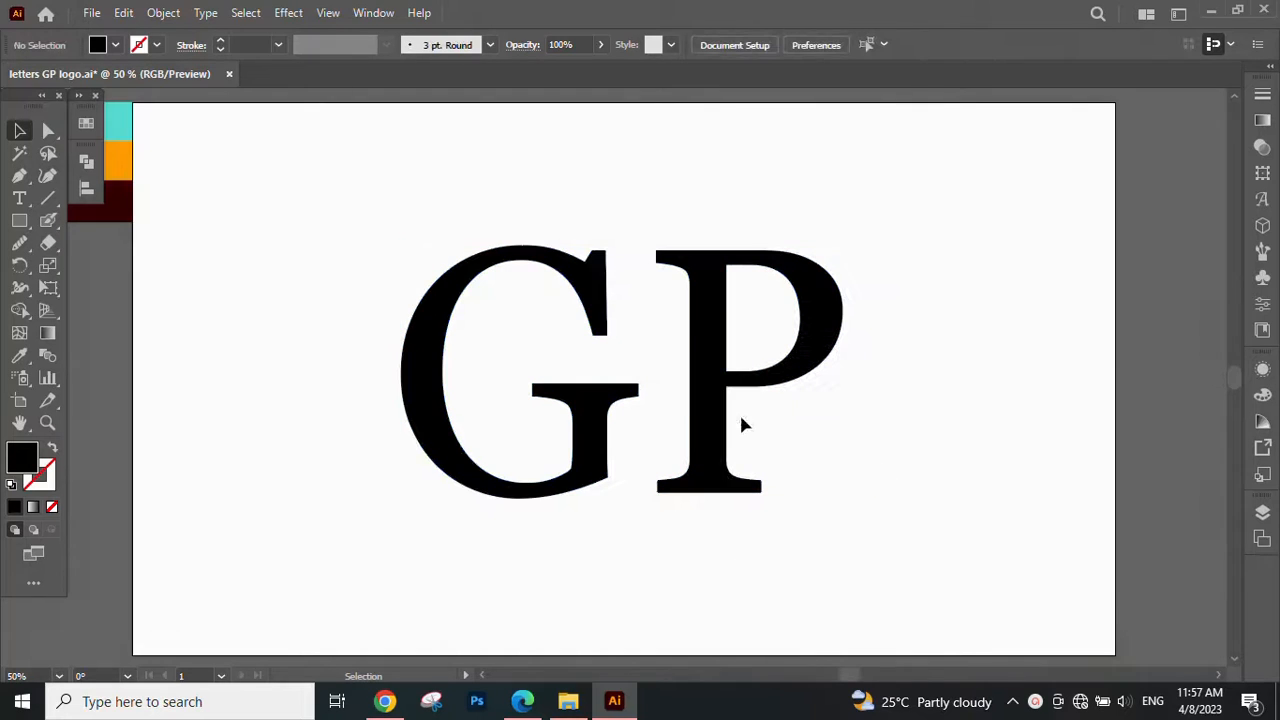
- Move the G down and place the P over it, with the P's foot aligned just above the G's crossbar
scroll(600, 400, "down", 1)
left_click_drag(590, 352, 592, 428)
left_click_drag(715, 333, 592, 285)
scroll(634, 446, "up", 2)
scroll(578, 370, "up", 2)
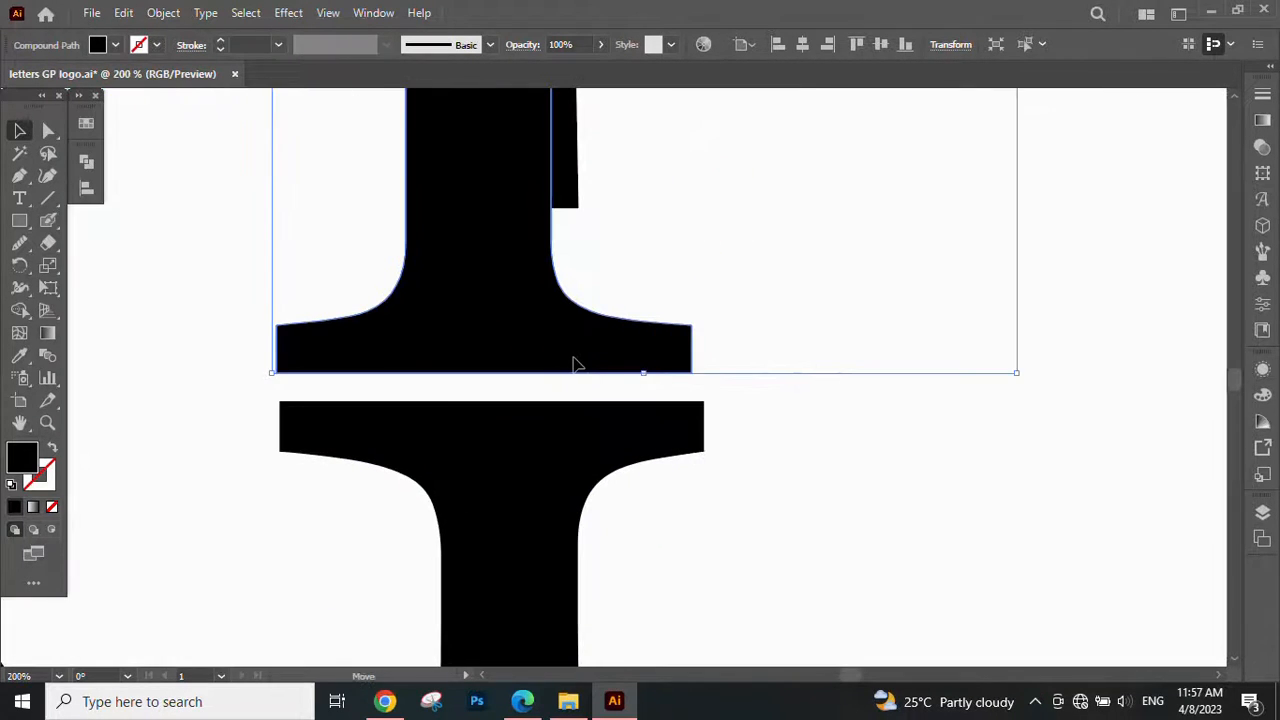
left_click_drag(576, 364, 573, 360)
- Select both letters and move them together nearer the centre of the artboard
scroll(572, 361, "down", 3)
left_click(648, 432)
left_click_drag(649, 435, 656, 462)
scroll(640, 469, "down", 2)
scroll(648, 462, "up", 2)
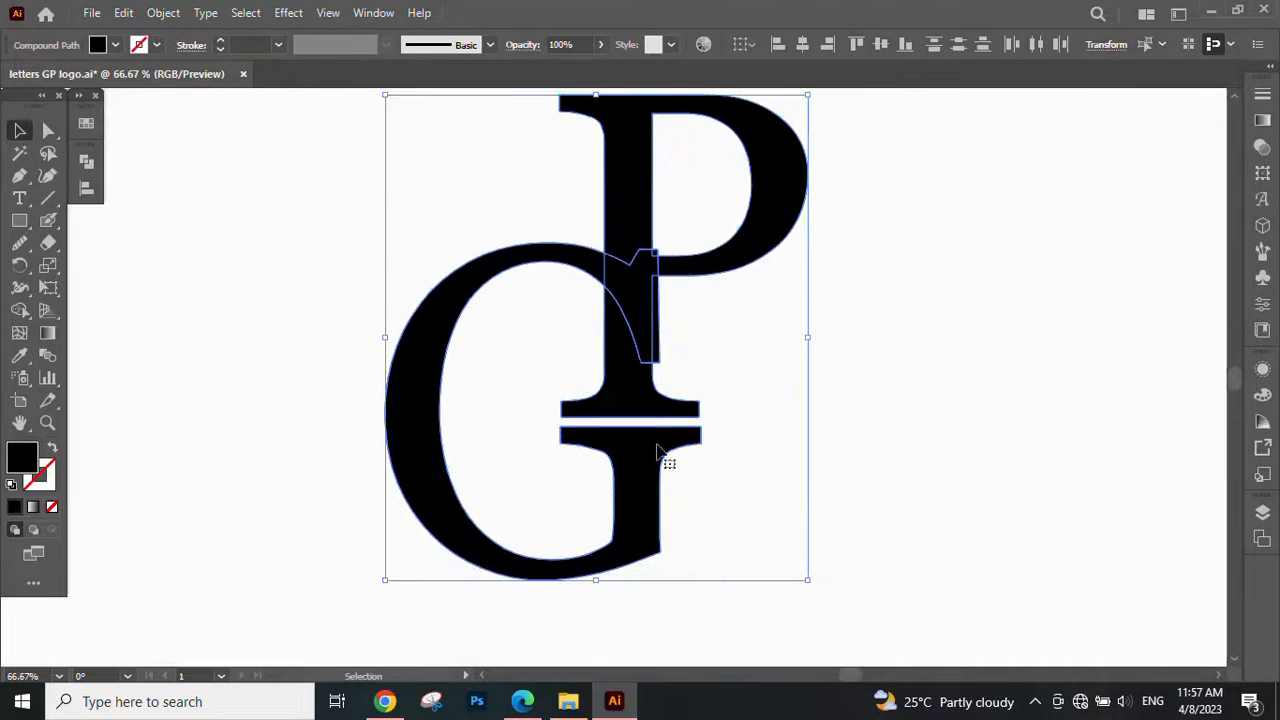
scroll(800, 445, "up", 1)
left_click(935, 437)
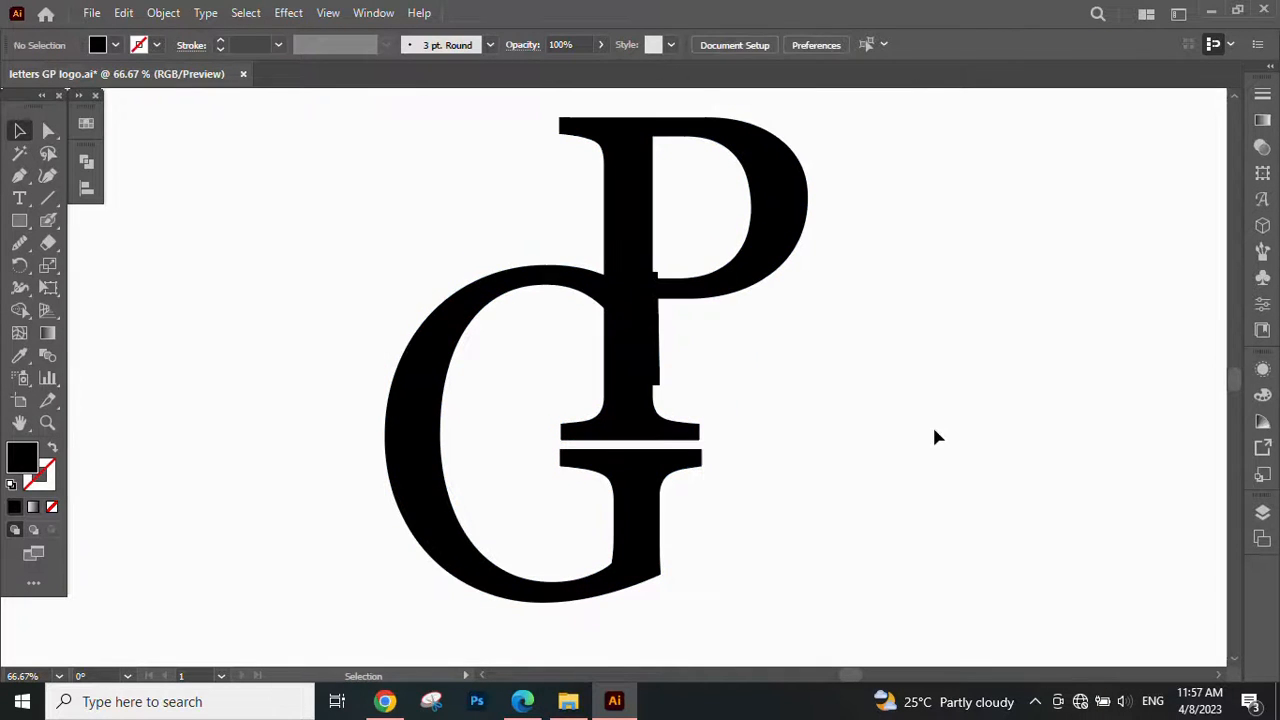
- Delete the anchor points at the lower tip and inner edge of the G's upper terminal, where it overlaps the P's stem
left_click(47, 136)
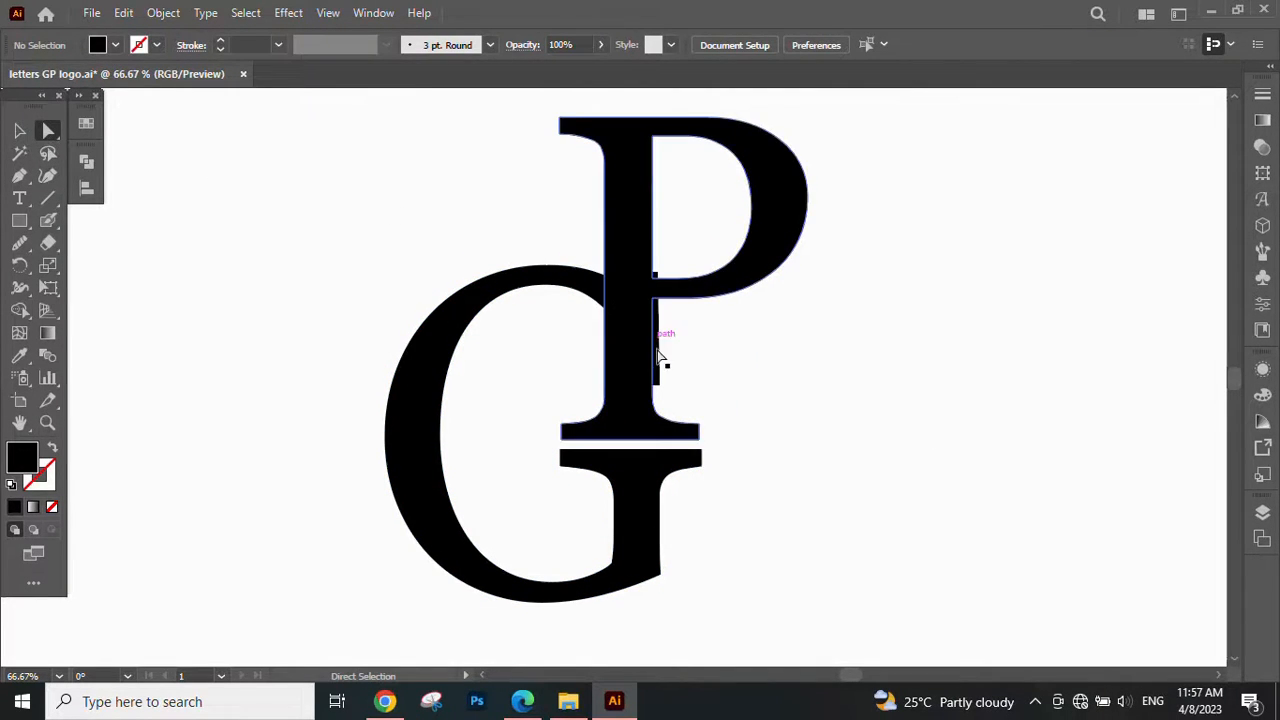
left_click(666, 395)
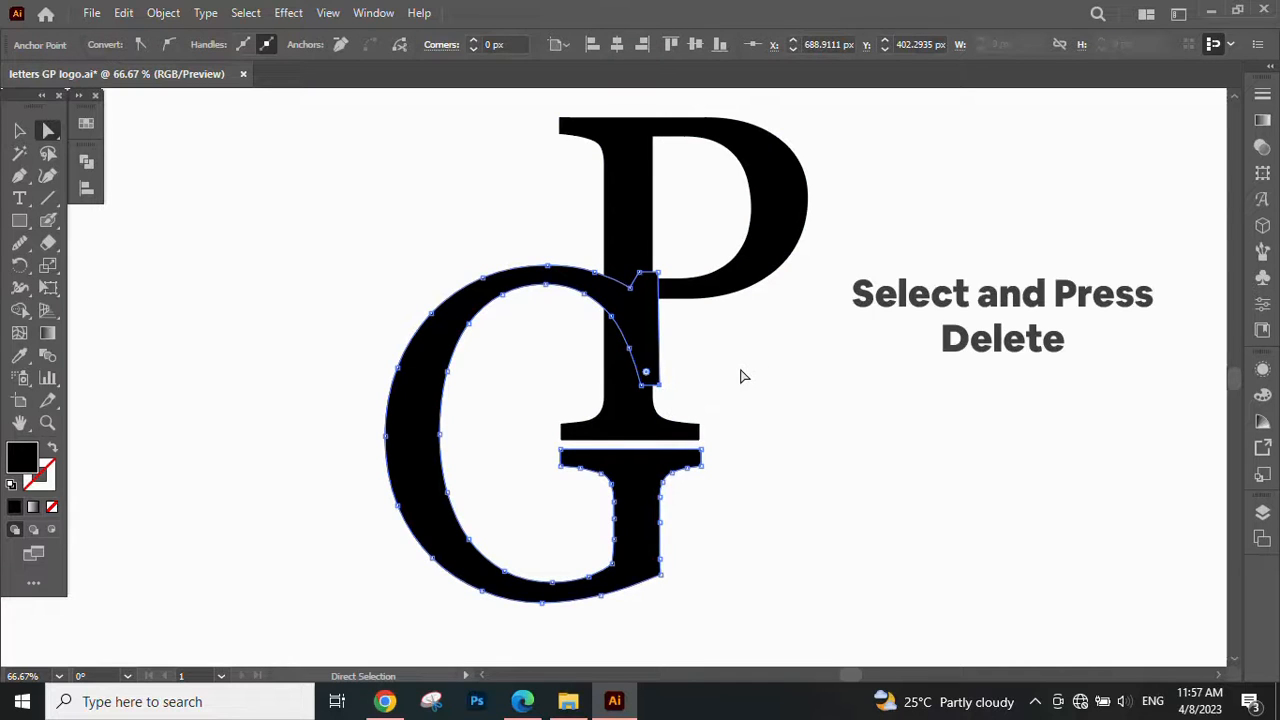
left_click(641, 385)
key("Delete")
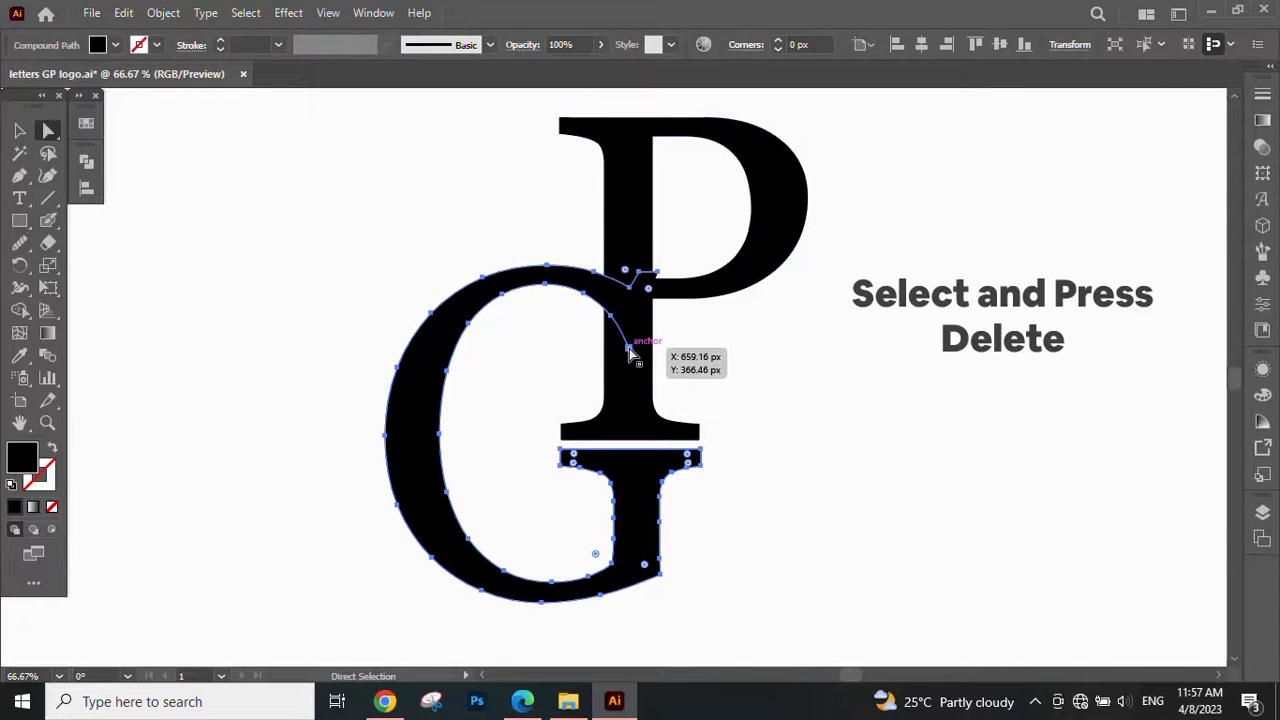
left_click(629, 348)
key("Delete")
left_click(611, 316)
key("Delete")
- Delete the remaining anchor points of the G's upper serif and arc end so the arc stops short of the P's stem
left_click(657, 272)
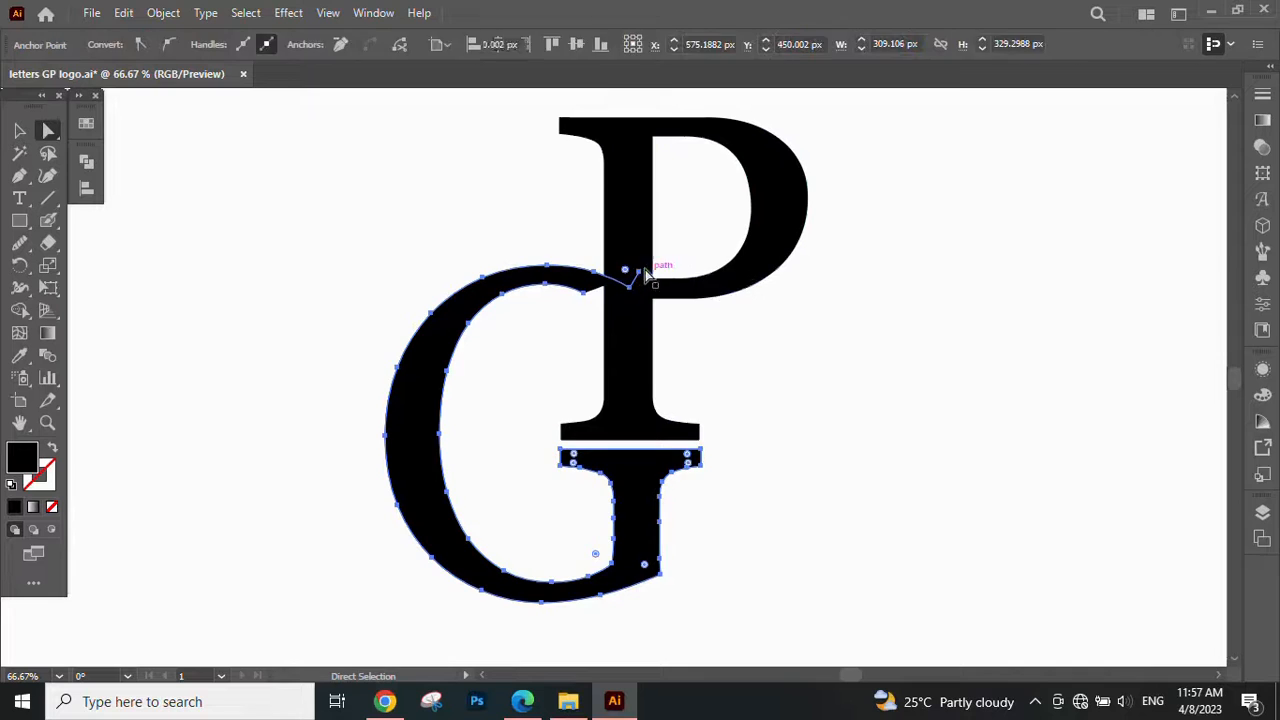
key("Delete")
left_click(641, 277)
key("Delete")
left_click(630, 289)
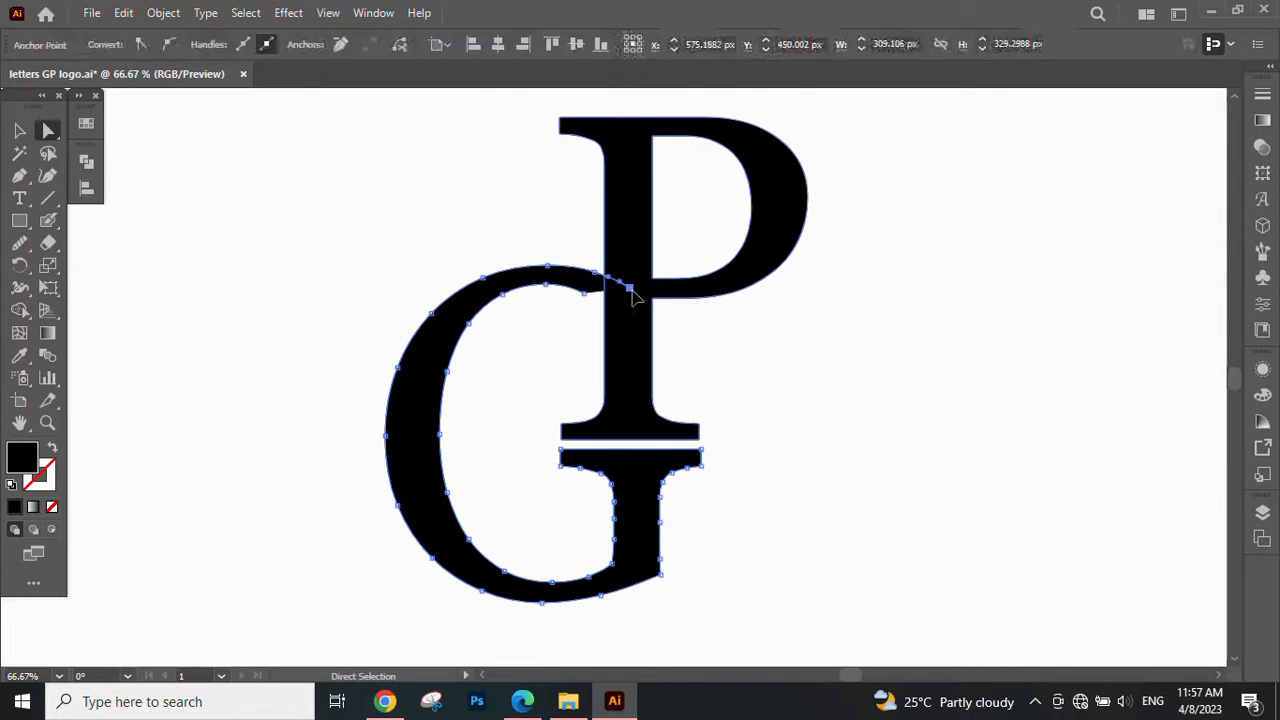
key("Delete")
left_click(593, 274)
key("Delete")
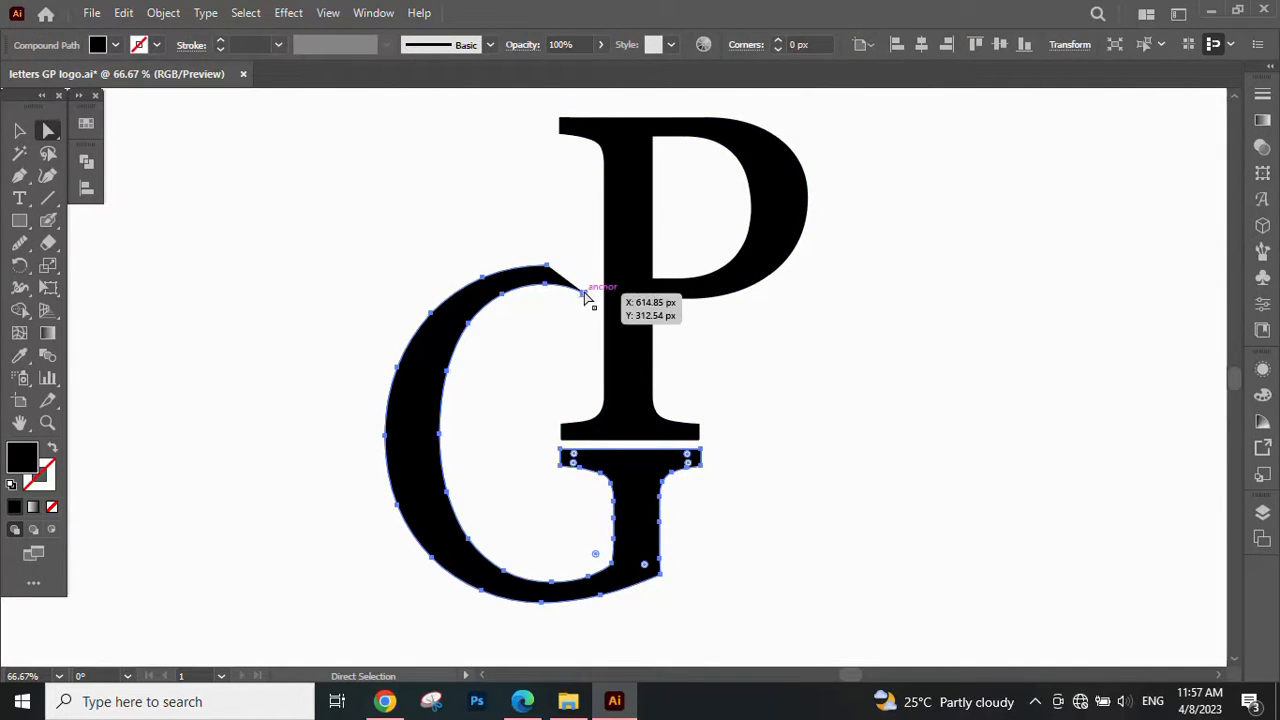
left_click(585, 292)
key("Delete")
left_click(15, 130)
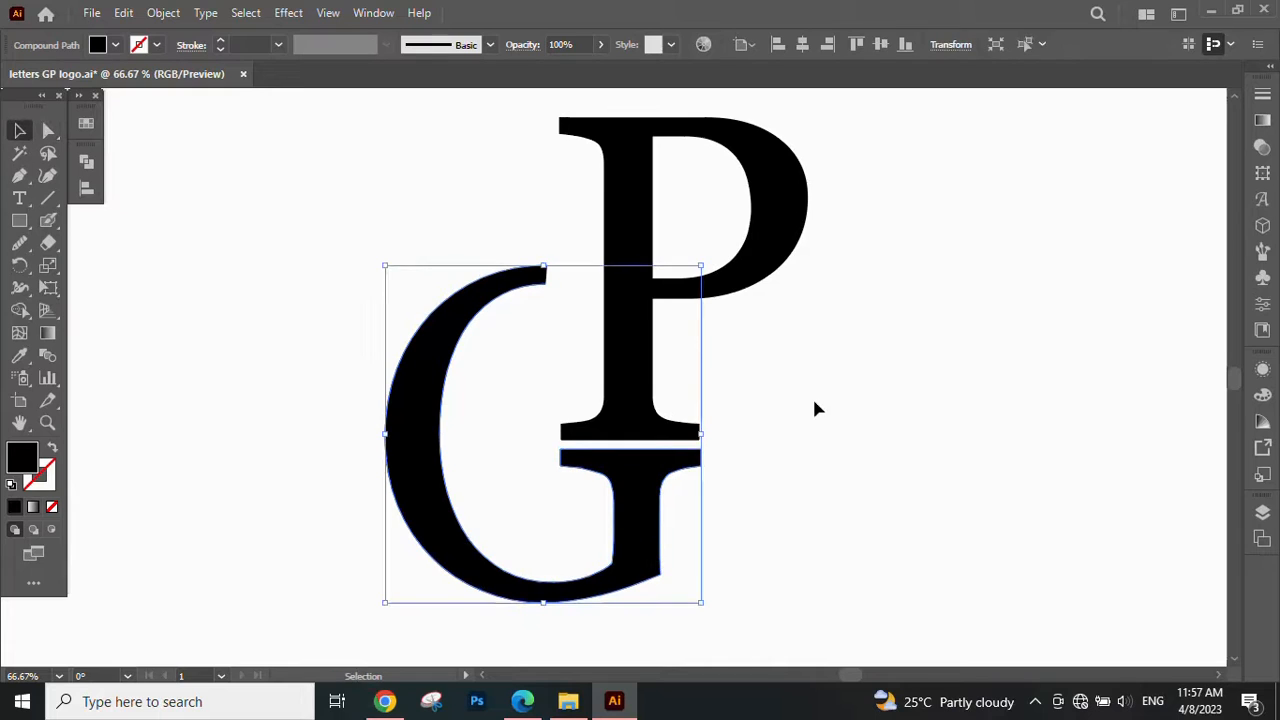
left_click(812, 398)
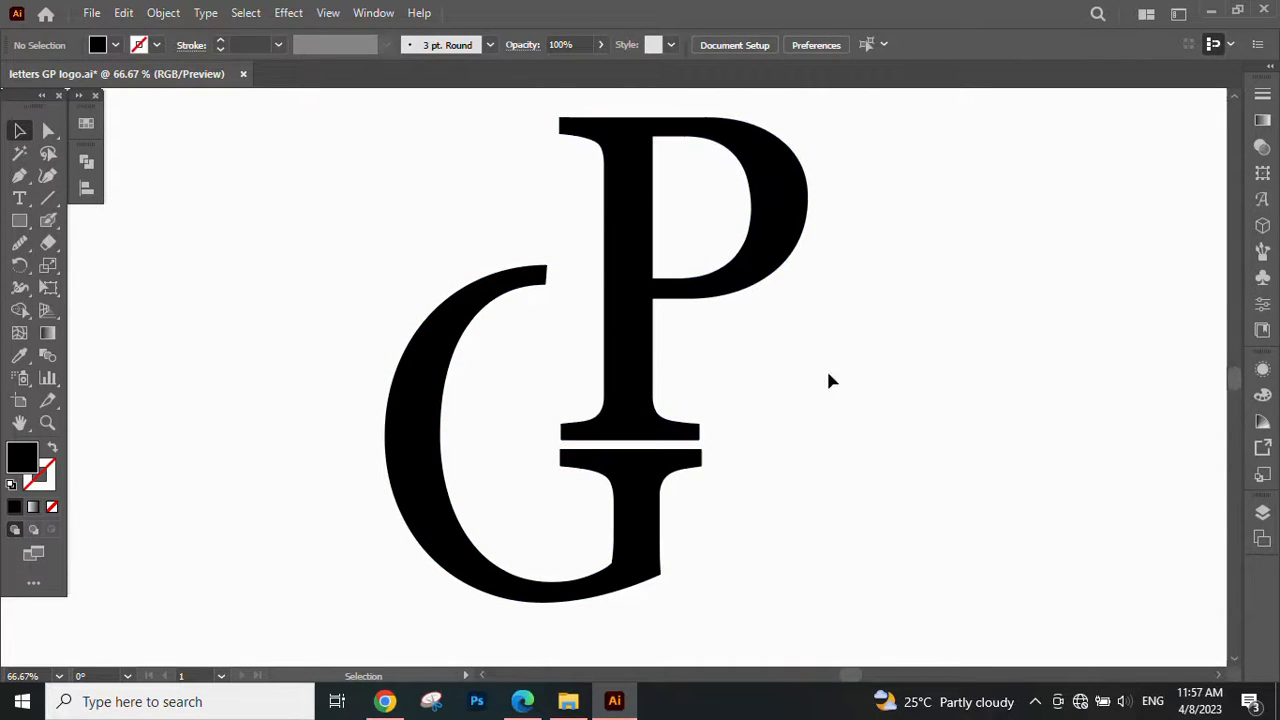
- Lower the G's top edge to the bottom stroke of the P's bowl and extend its open end across the P's stem with the Pen tool
left_click(530, 278)
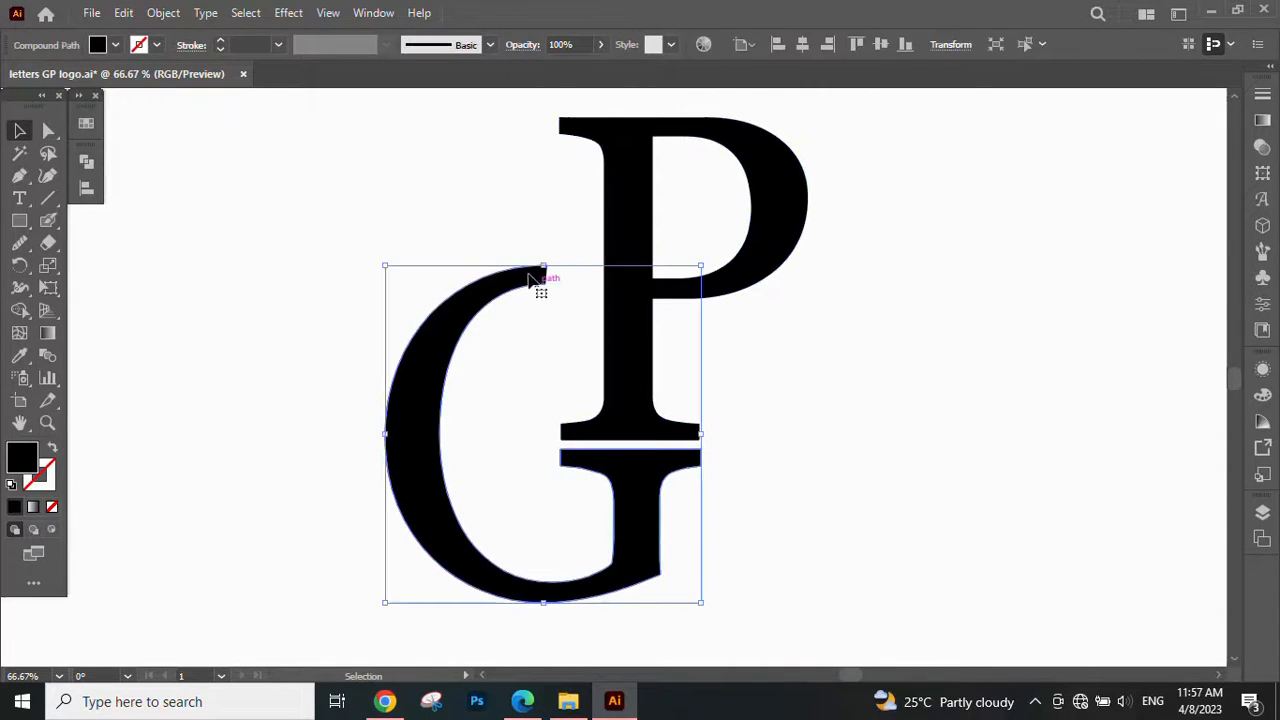
left_click_drag(541, 268, 542, 284)
left_click(20, 177)
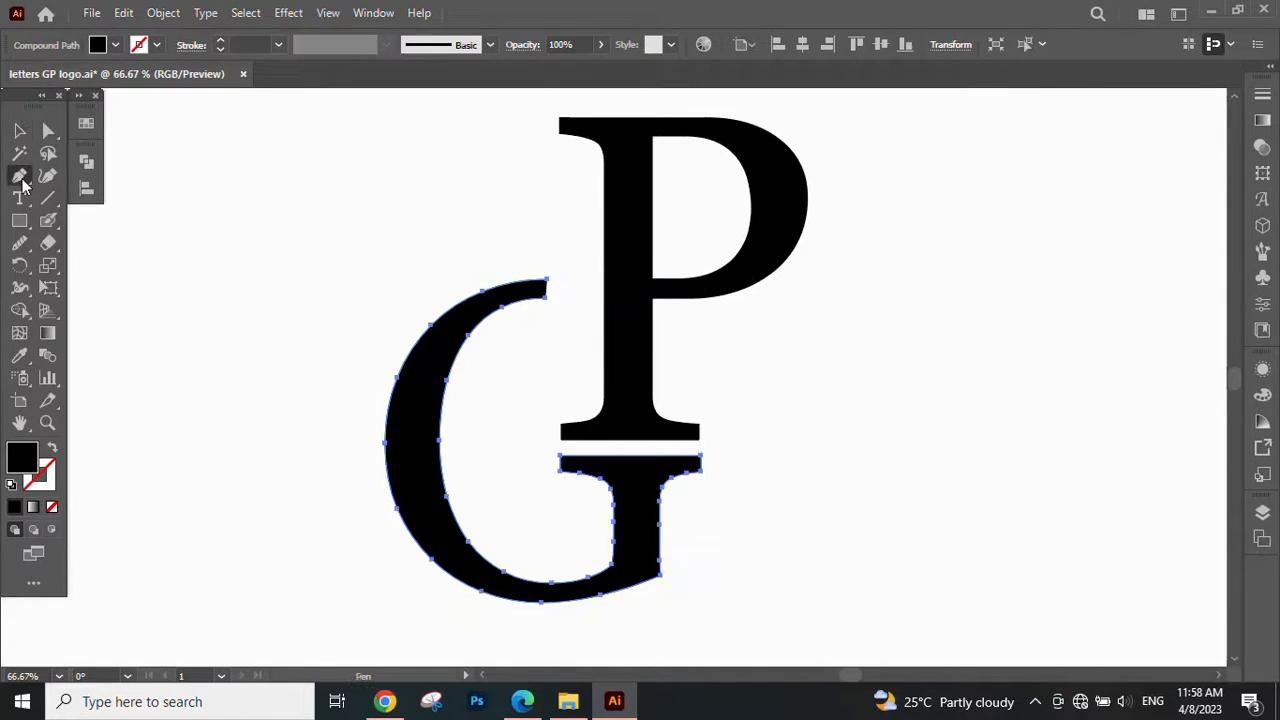
left_click(547, 281)
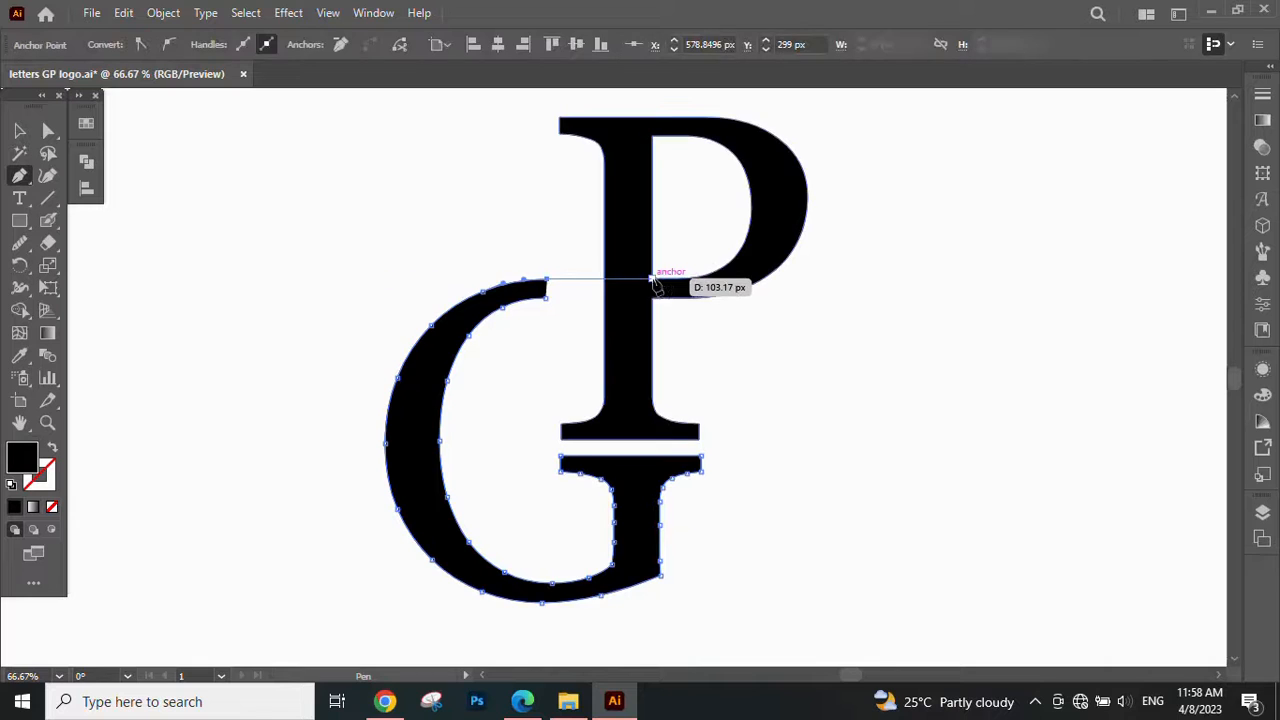
left_click(652, 282)
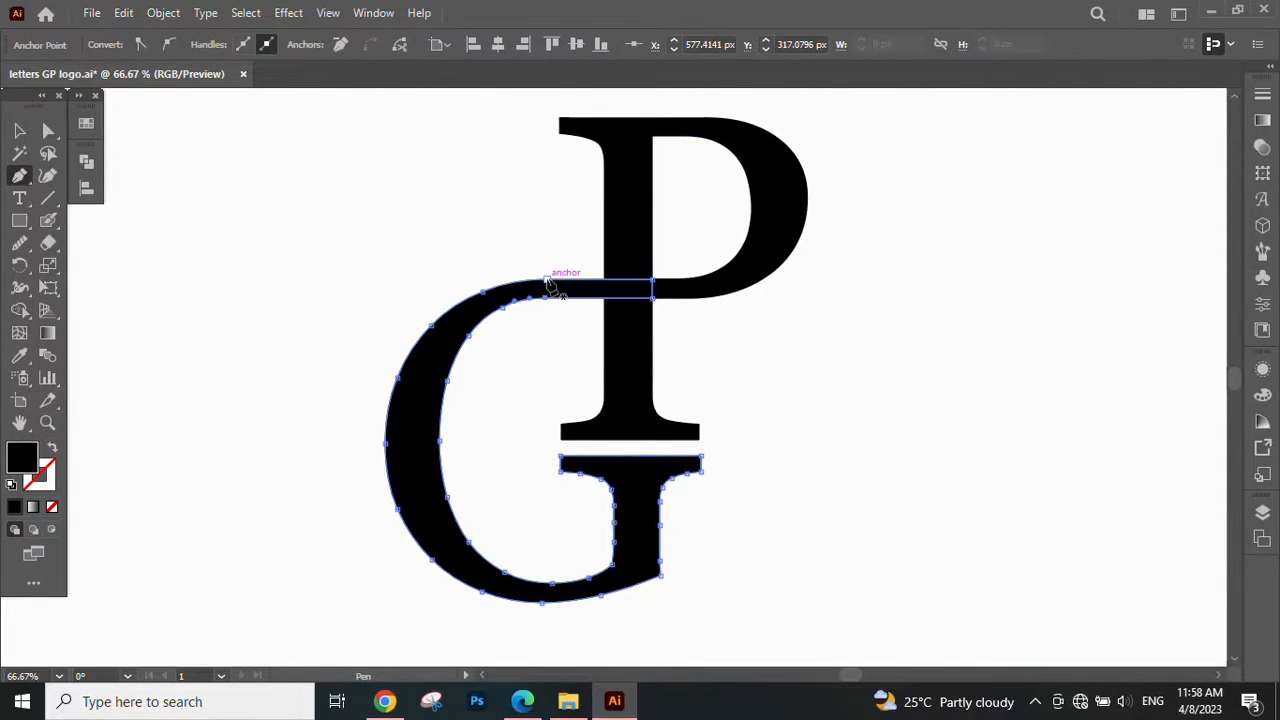
left_click(547, 282)
key("v")
left_click(365, 208)
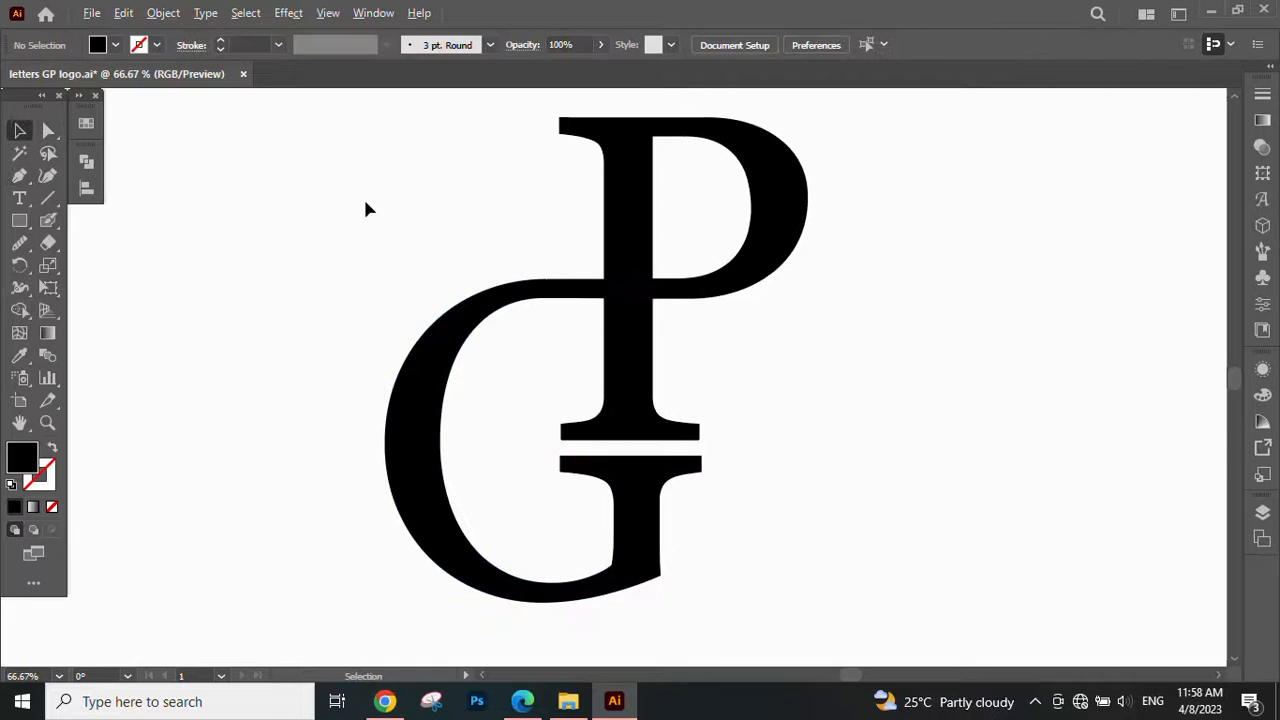
- Select both letters and merge the G, the P's stem and the bowl into one shape with the Shape Builder tool
key("ctrl+minus")
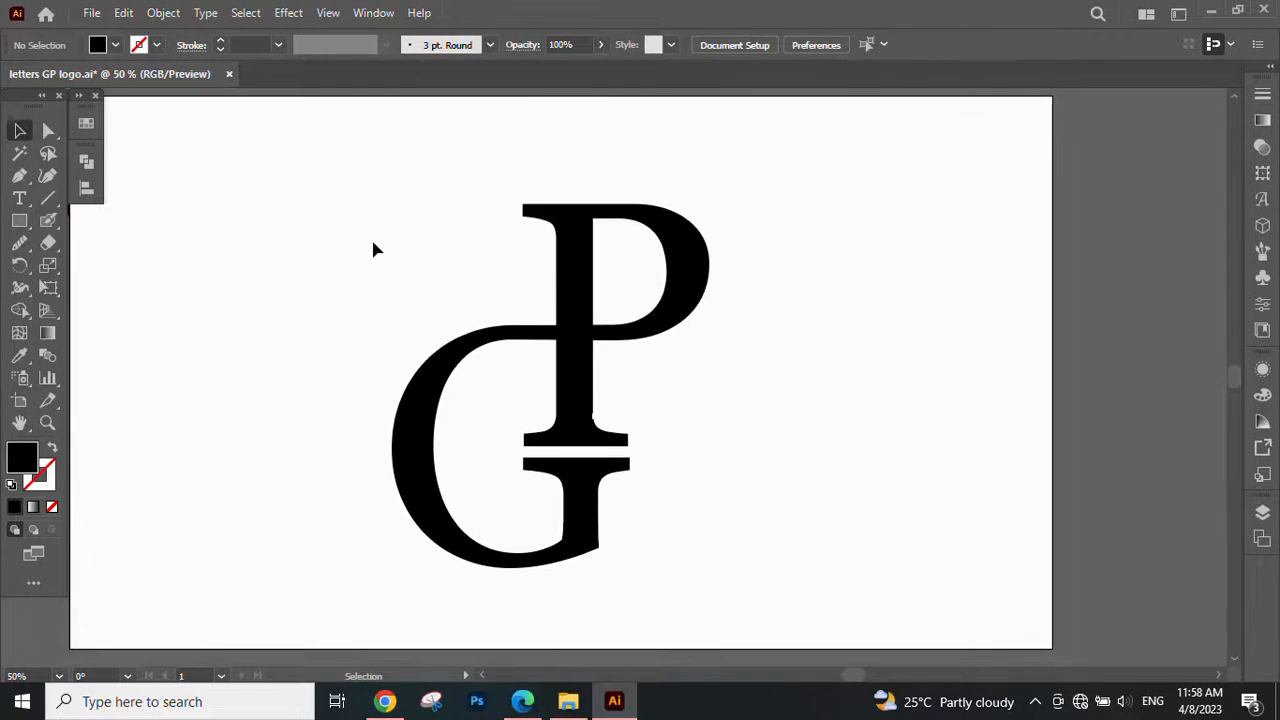
left_click_drag(698, 599, 698, 599)
left_click(697, 598)
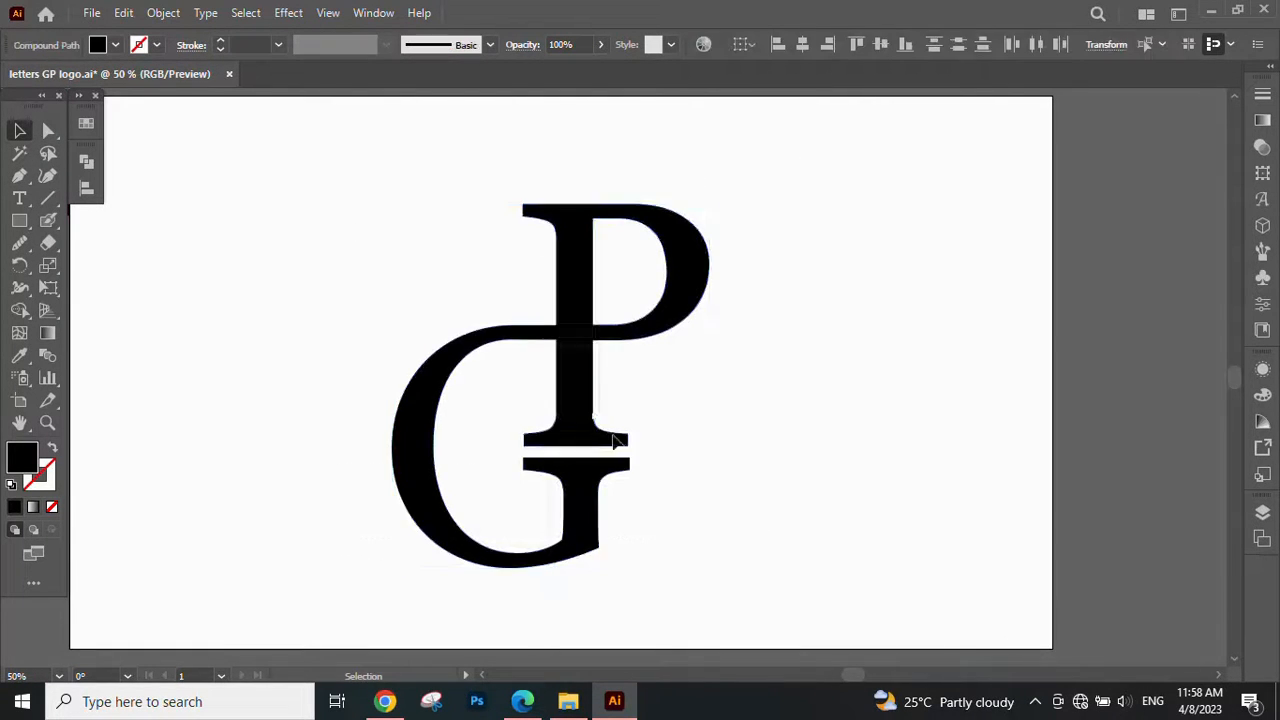
scroll(632, 430, "up", 5)
scroll(632, 437, "down", 5)
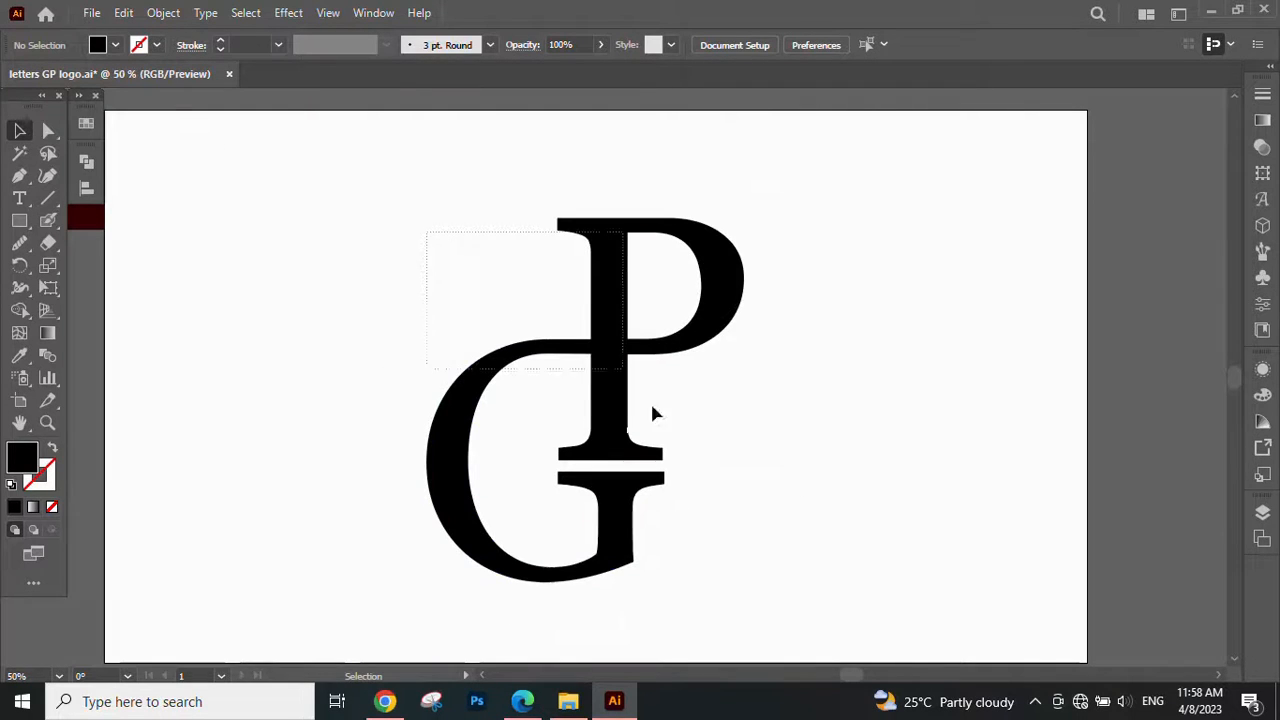
left_click_drag(760, 585, 760, 585)
left_click(19, 310)
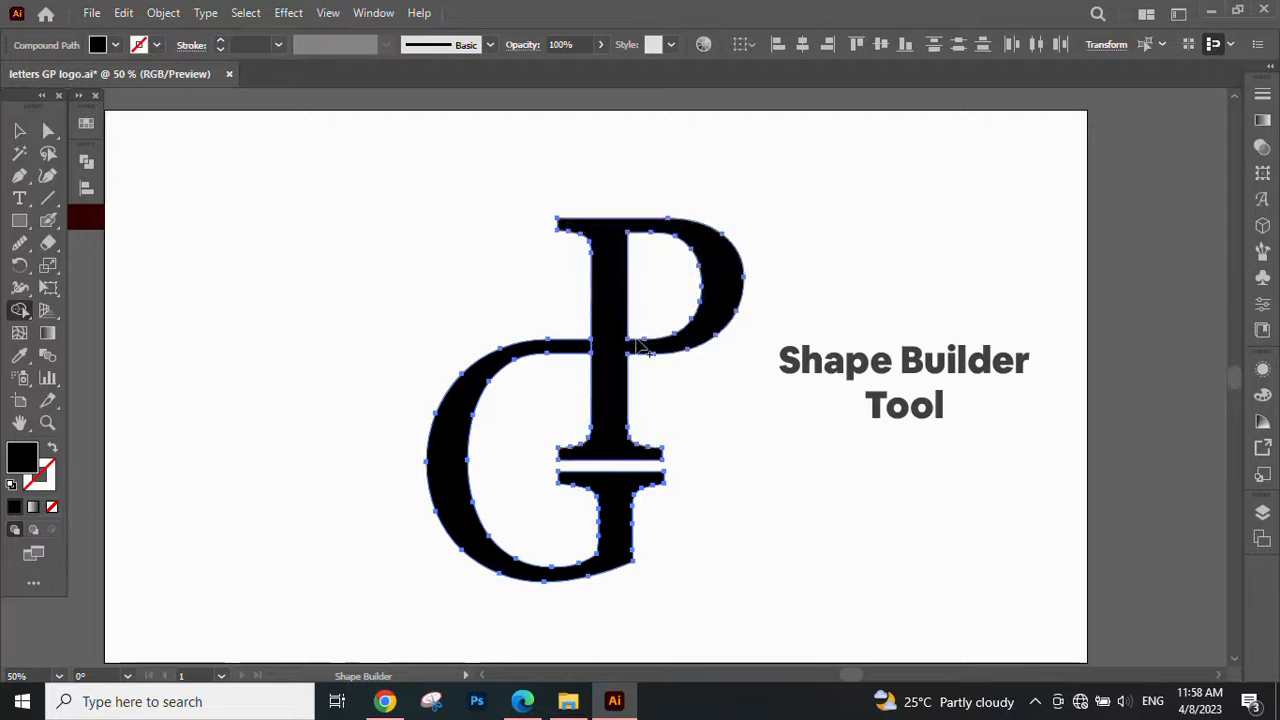
left_click_drag(608, 349, 583, 352)
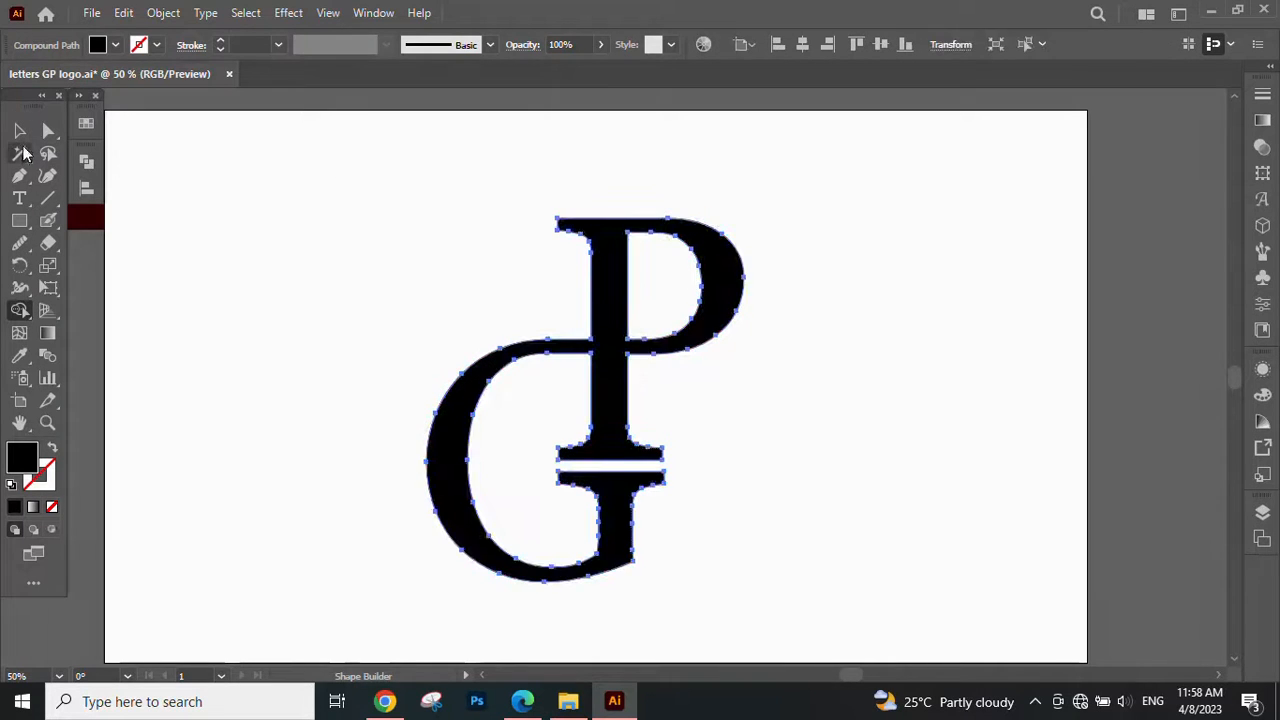
key("v")
left_click(358, 258)
- Start an Offset Path on the merged GP shape and preview it with a 30 px offset
left_click(655, 450)
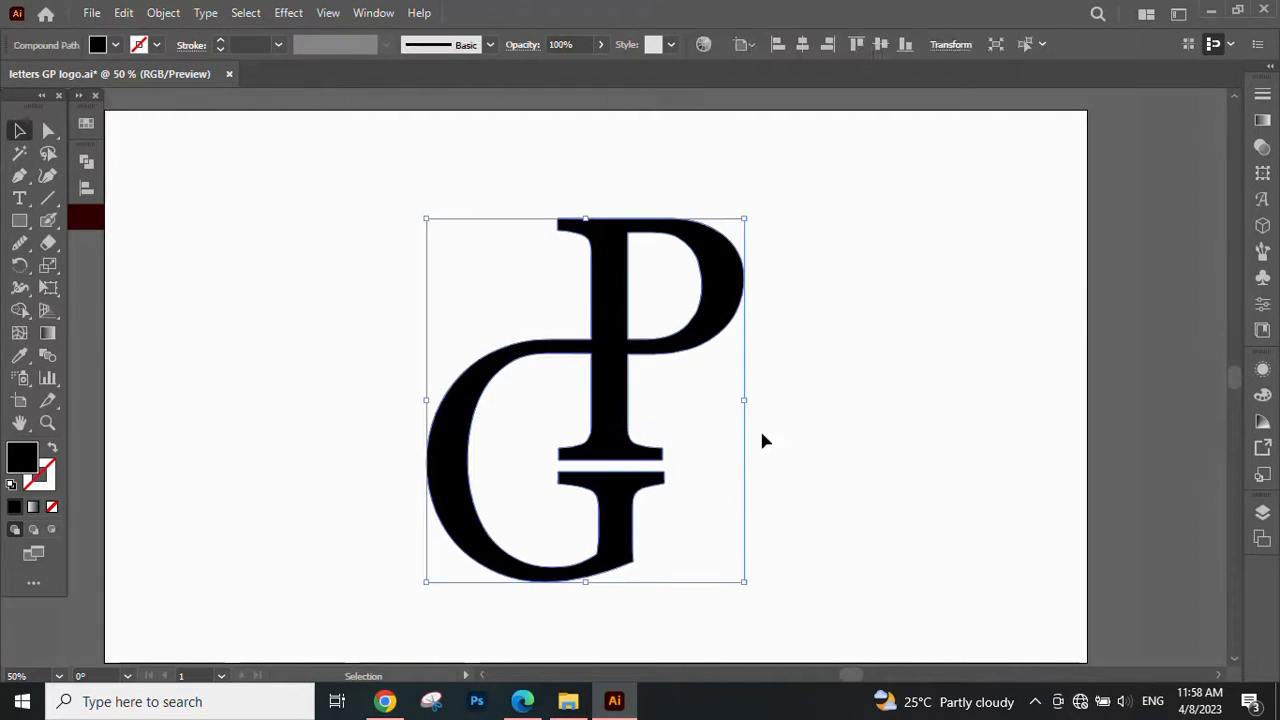
left_click(133, 12)
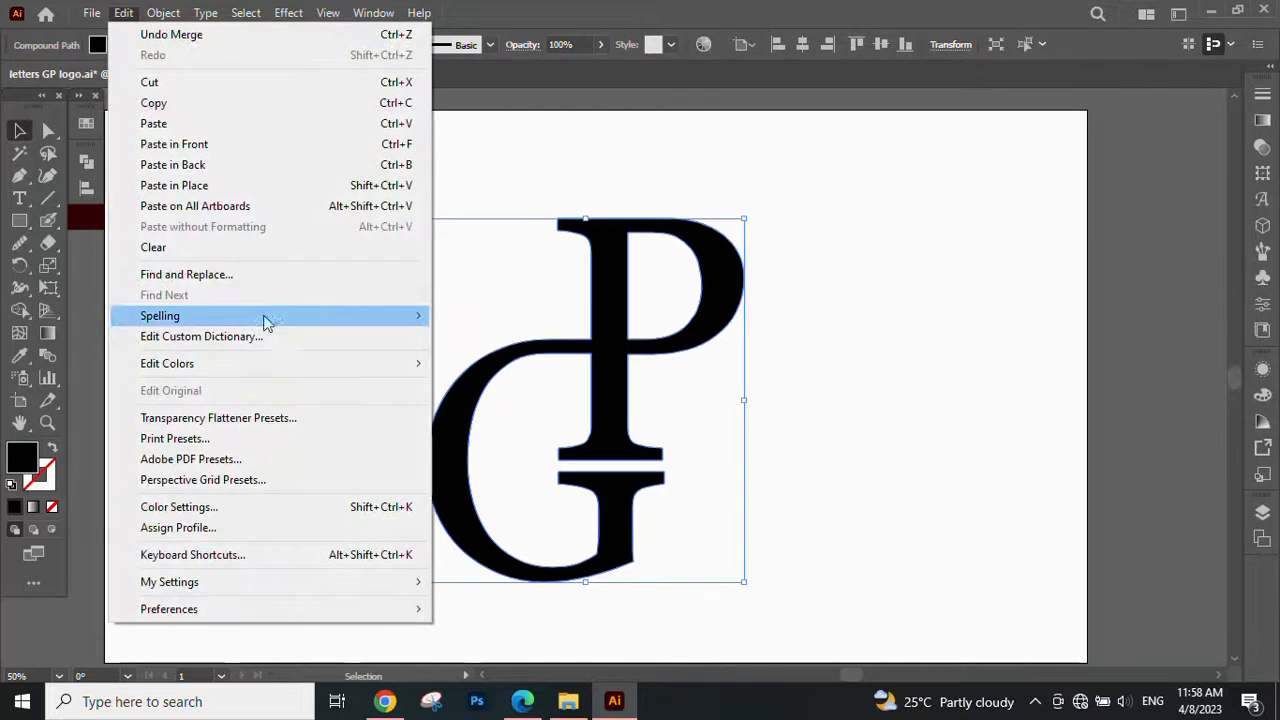
mouse_move(163, 12)
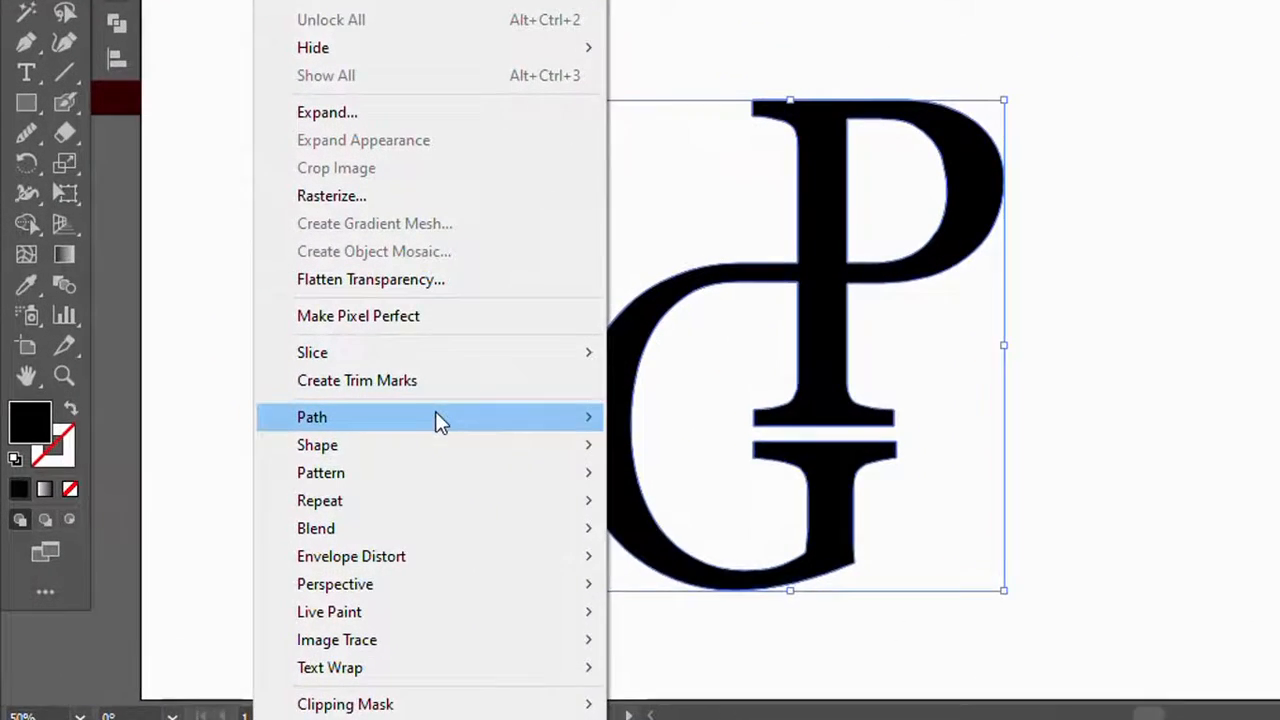
mouse_move(437, 417)
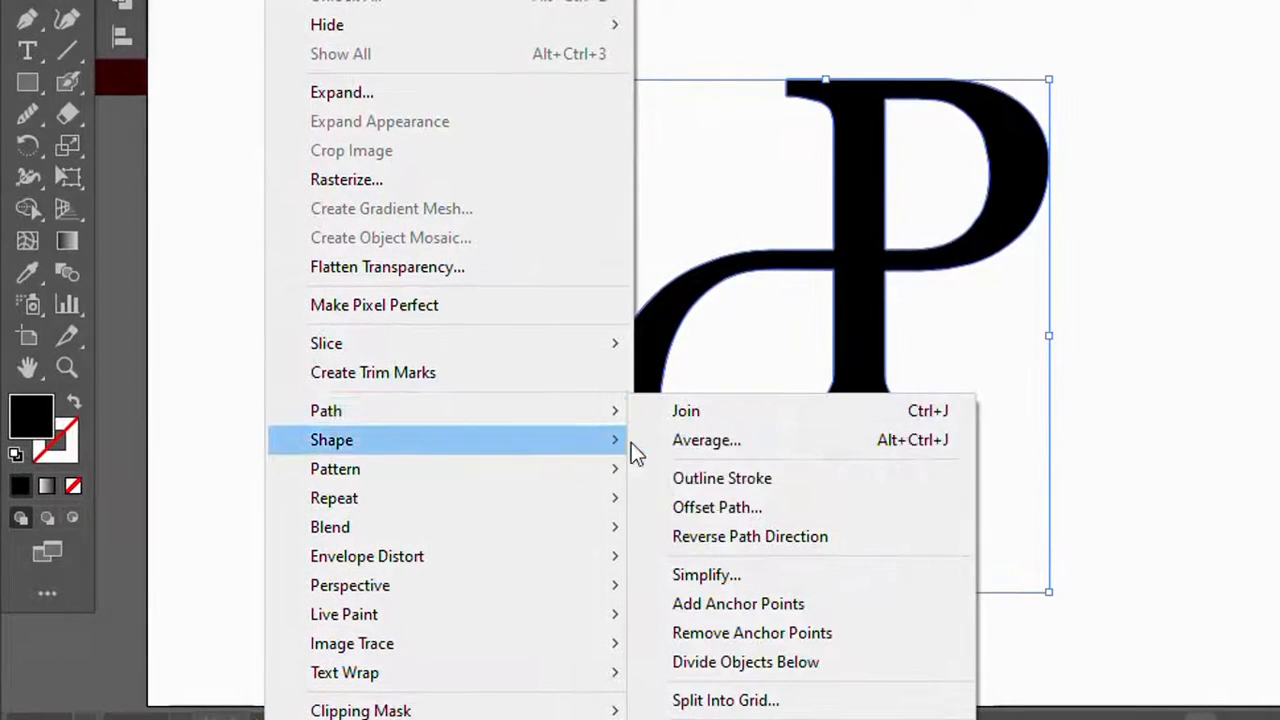
left_click(729, 506)
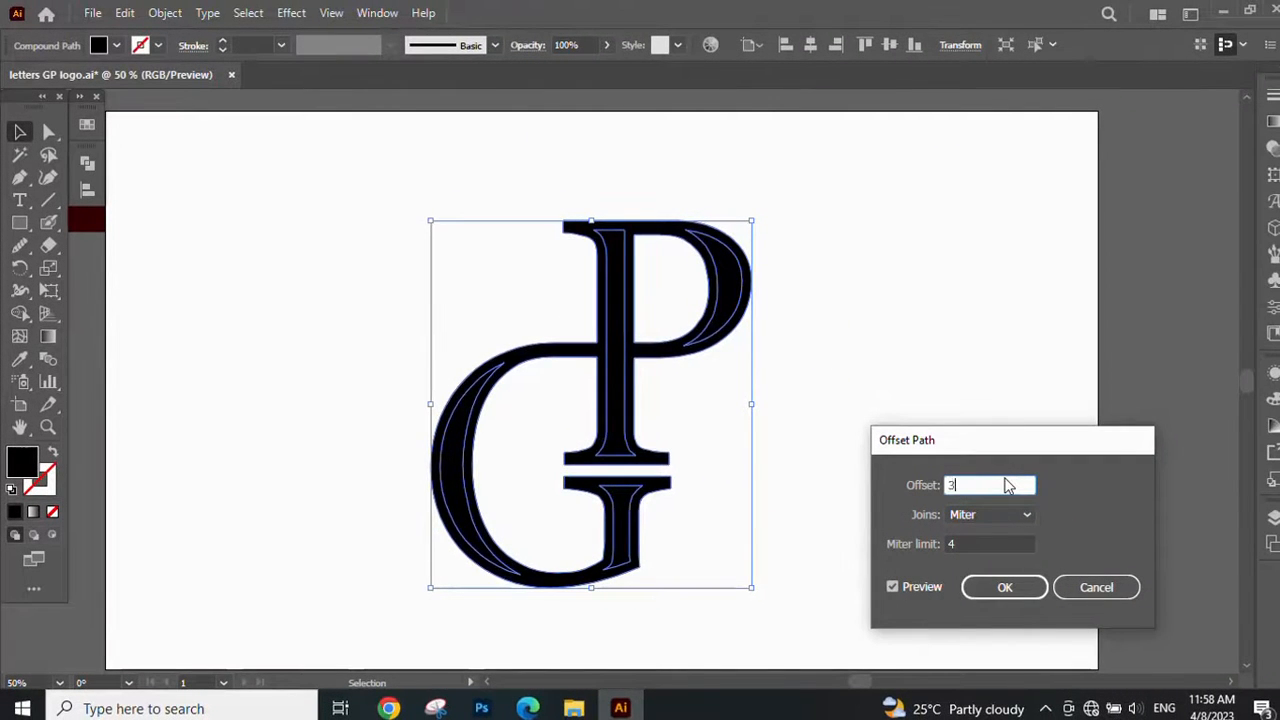
type("30")
left_click(926, 587)
left_click(926, 587)
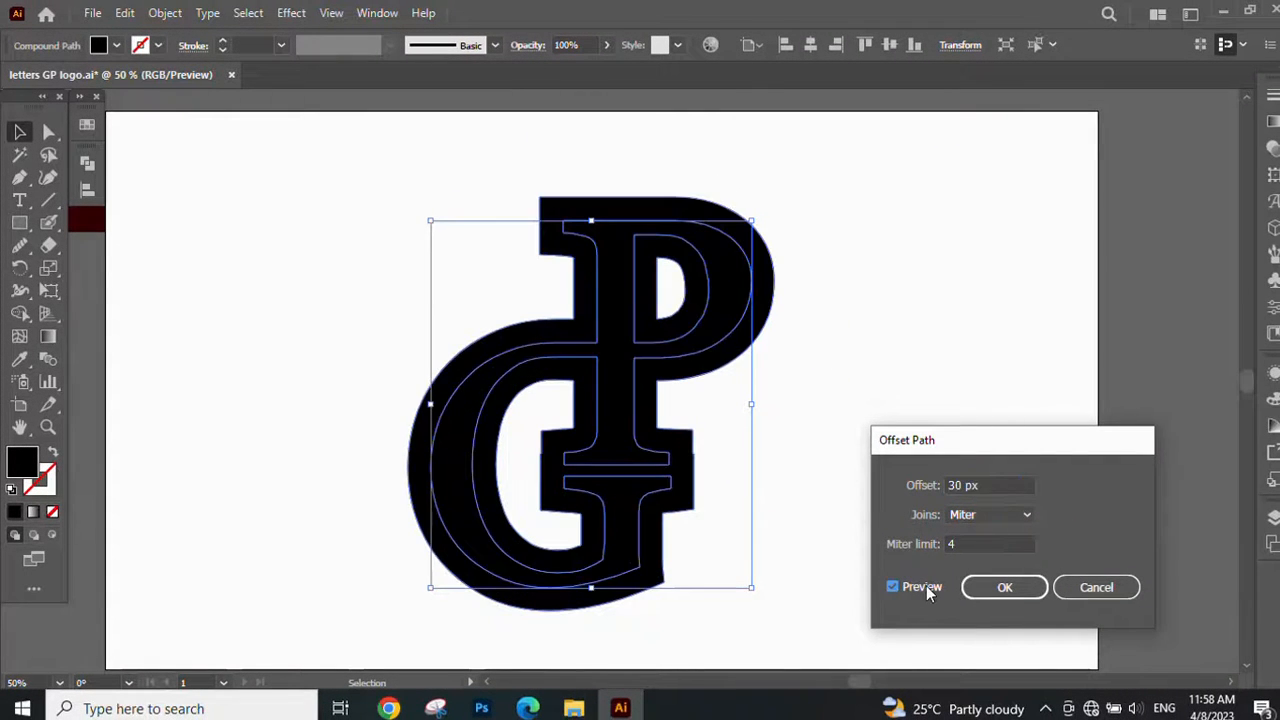
- Try a 25 px offset around the GP shape and compare it with the original in the preview
left_click_drag(993, 487, 933, 487)
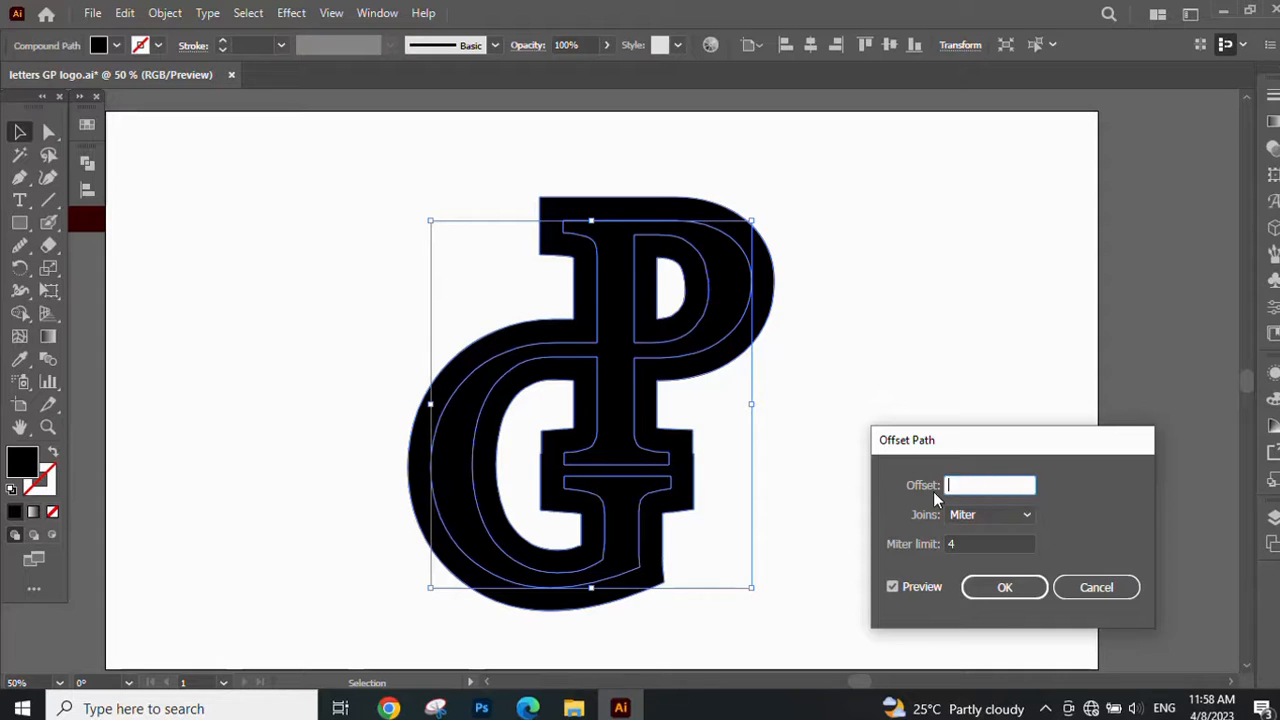
type("25")
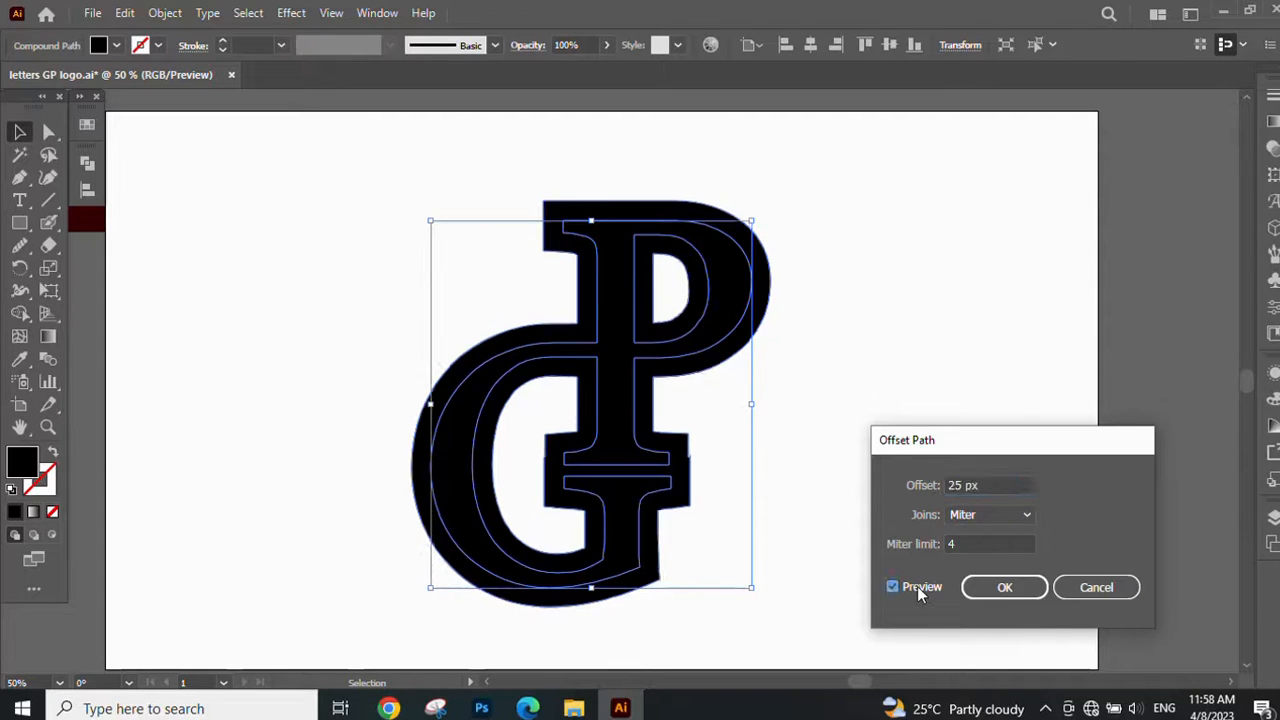
left_click(917, 586)
left_click(917, 586)
- Set the offset to 20 px with Miter joins, check the preview and apply it to the GP shape
left_click_drag(1010, 485, 886, 485)
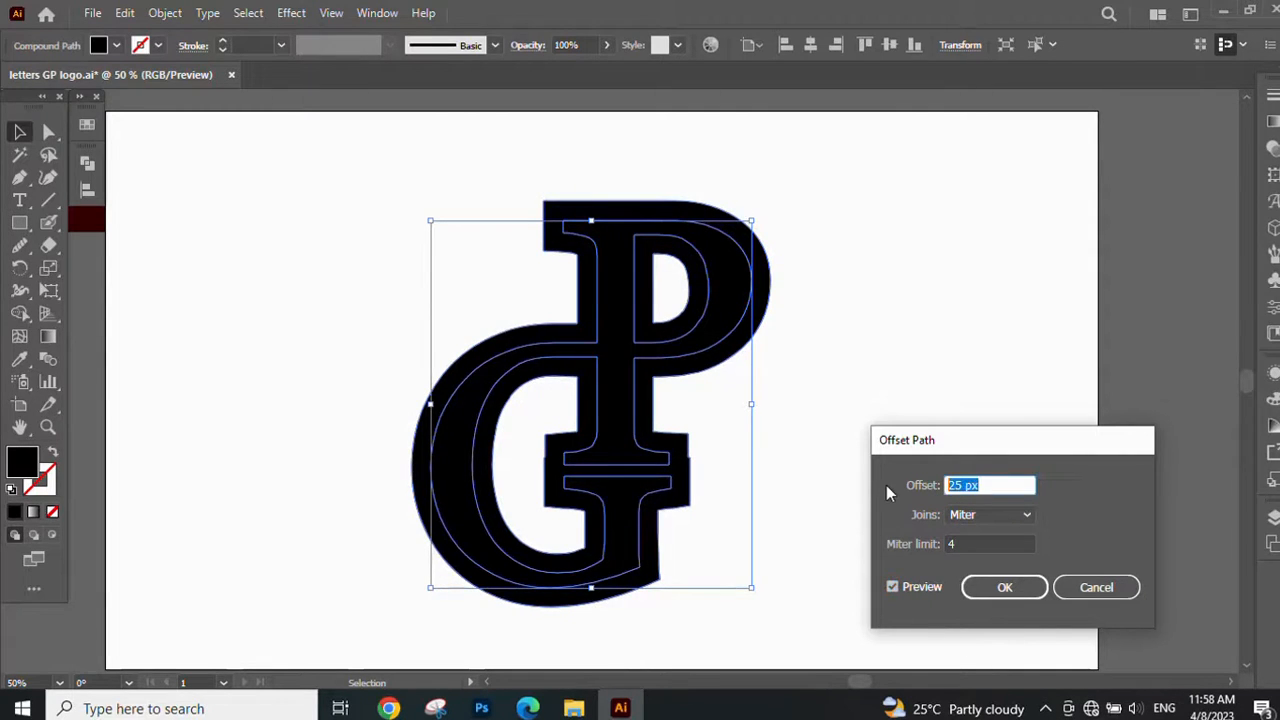
type("20")
left_click(926, 590)
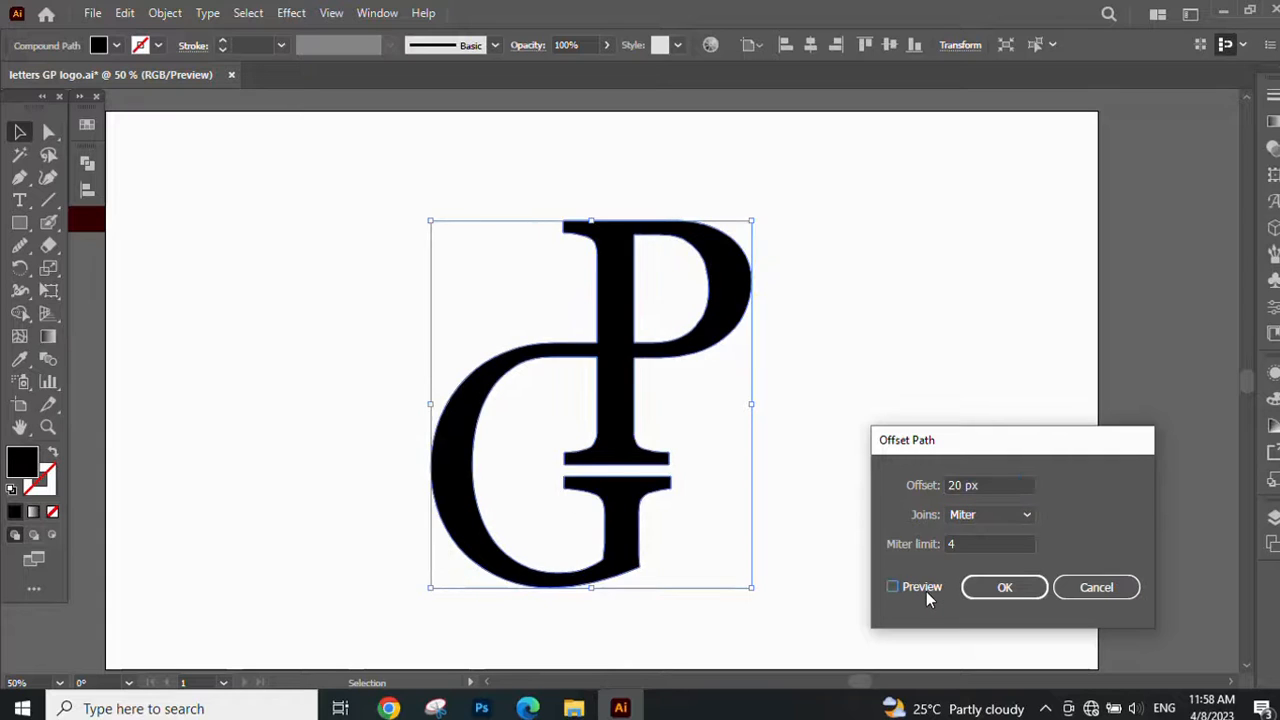
left_click(926, 591)
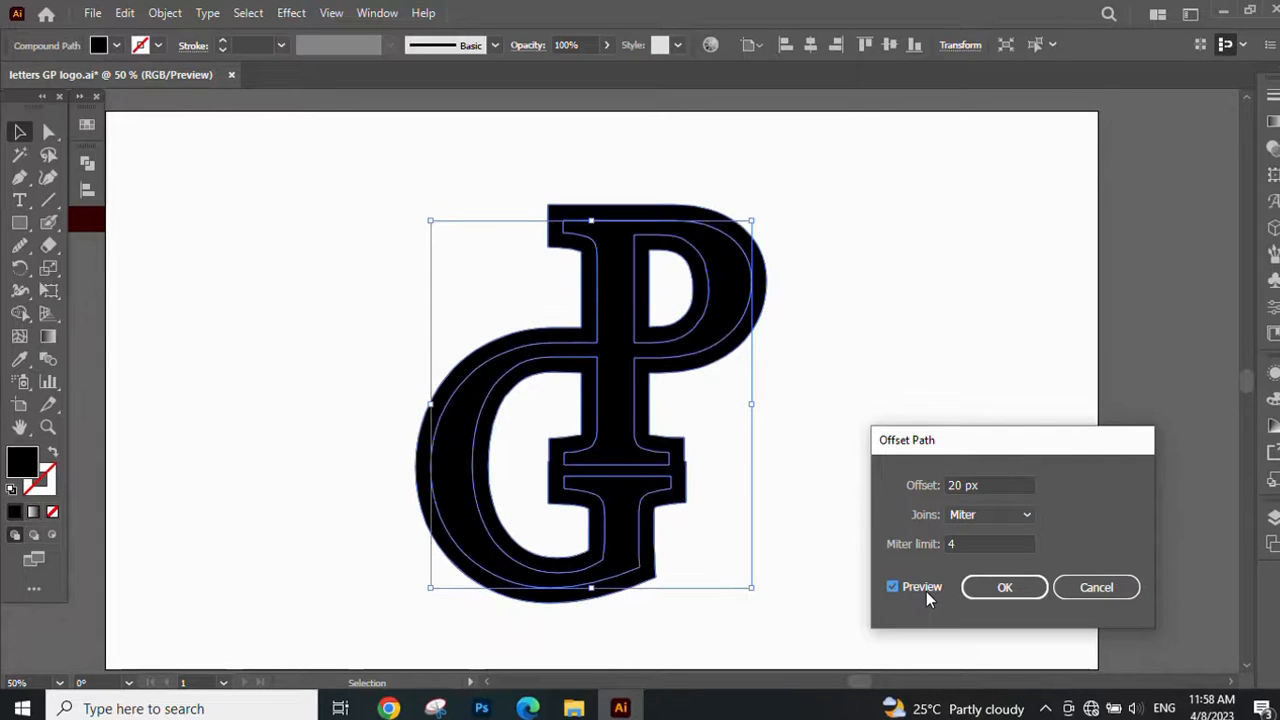
left_click(994, 589)
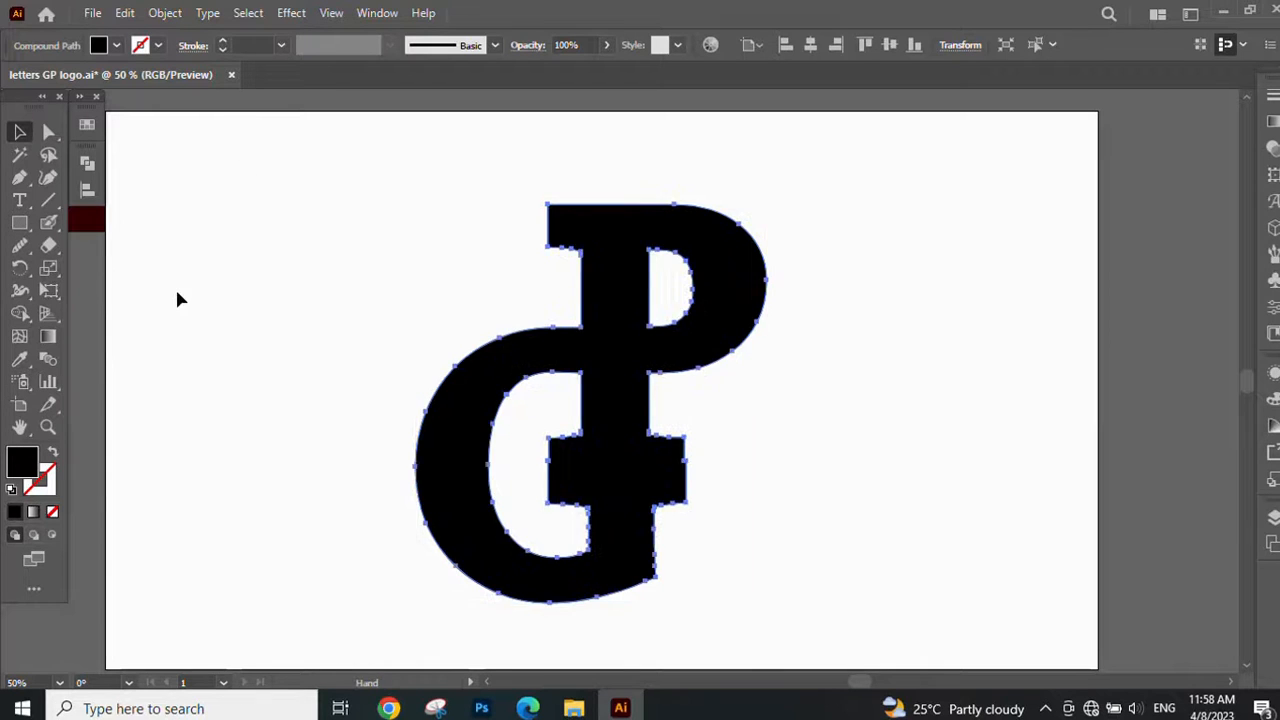
- Fill the outer offset shape with the dark maroon sampled from the palette beside the artboard, and deselect it
left_click_drag(175, 286, 283, 314)
left_click(19, 360)
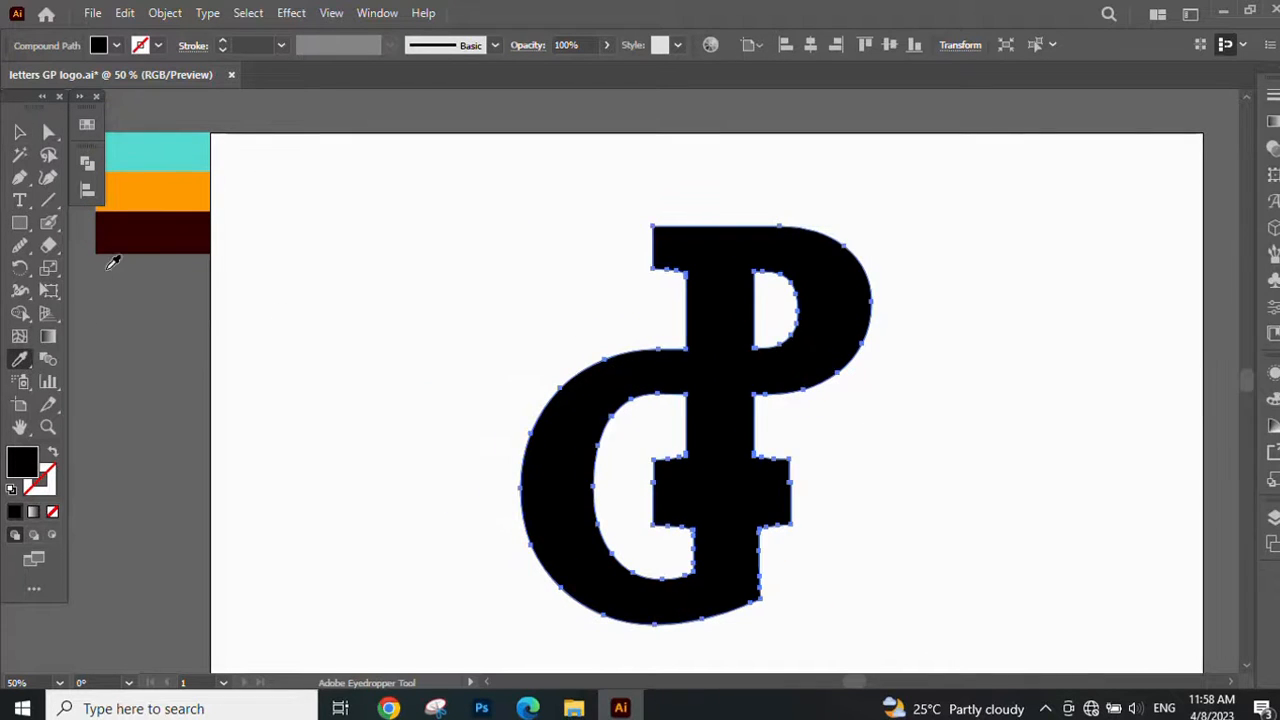
left_click(145, 235)
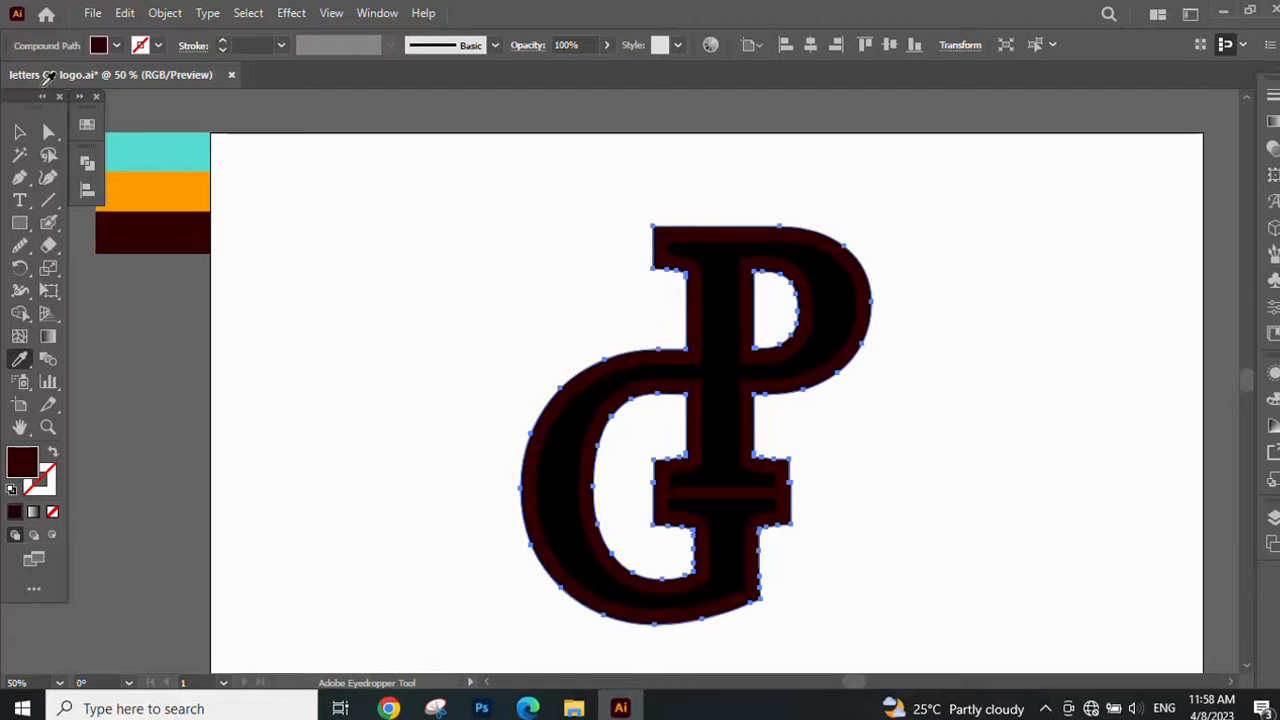
left_click(19, 131)
left_click_drag(611, 307, 555, 291)
left_click(555, 291)
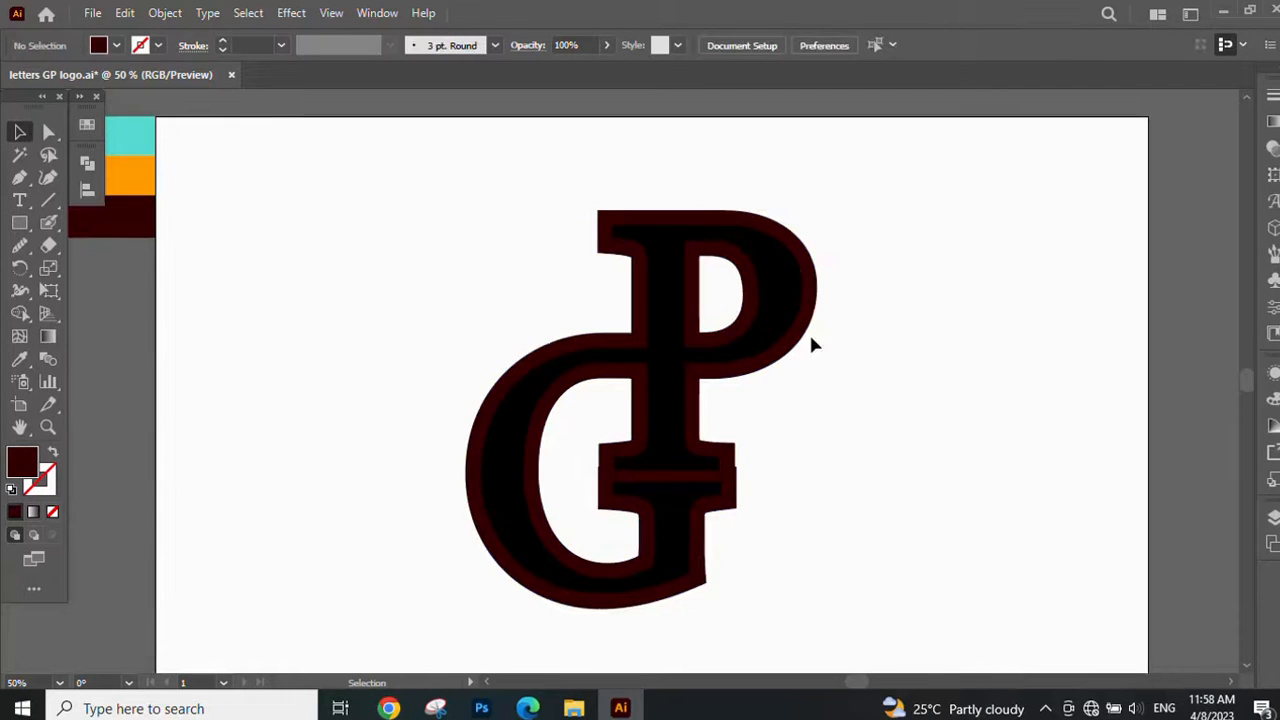
- Offset the black GP letter shape inward by -14 px to create inset shapes within the strokes, and deselect
left_click(793, 312)
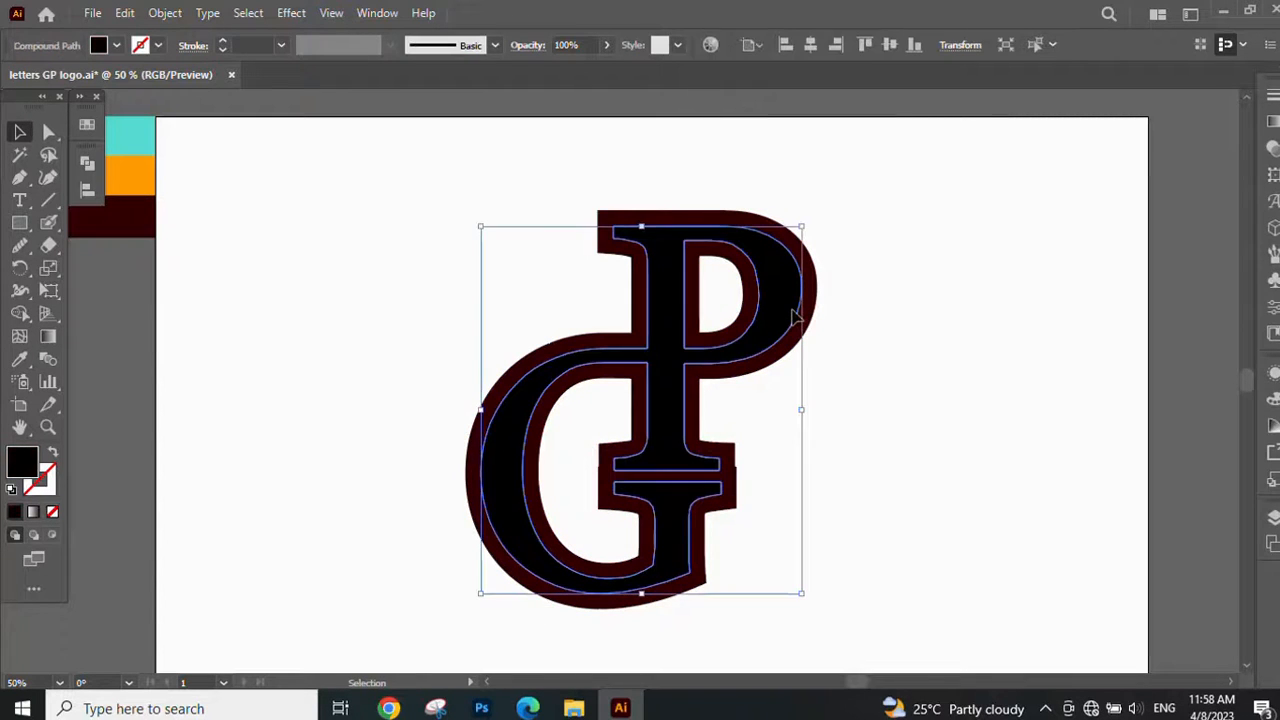
left_click(165, 14)
mouse_move(323, 451)
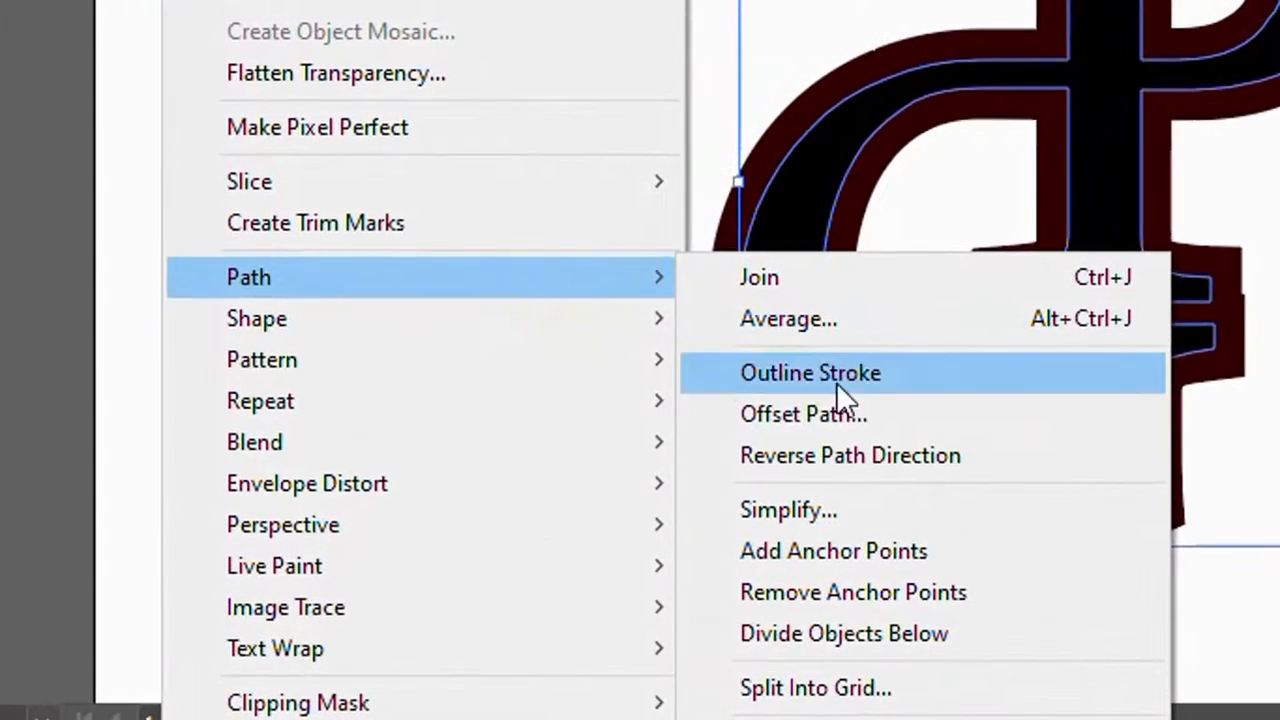
left_click(849, 408)
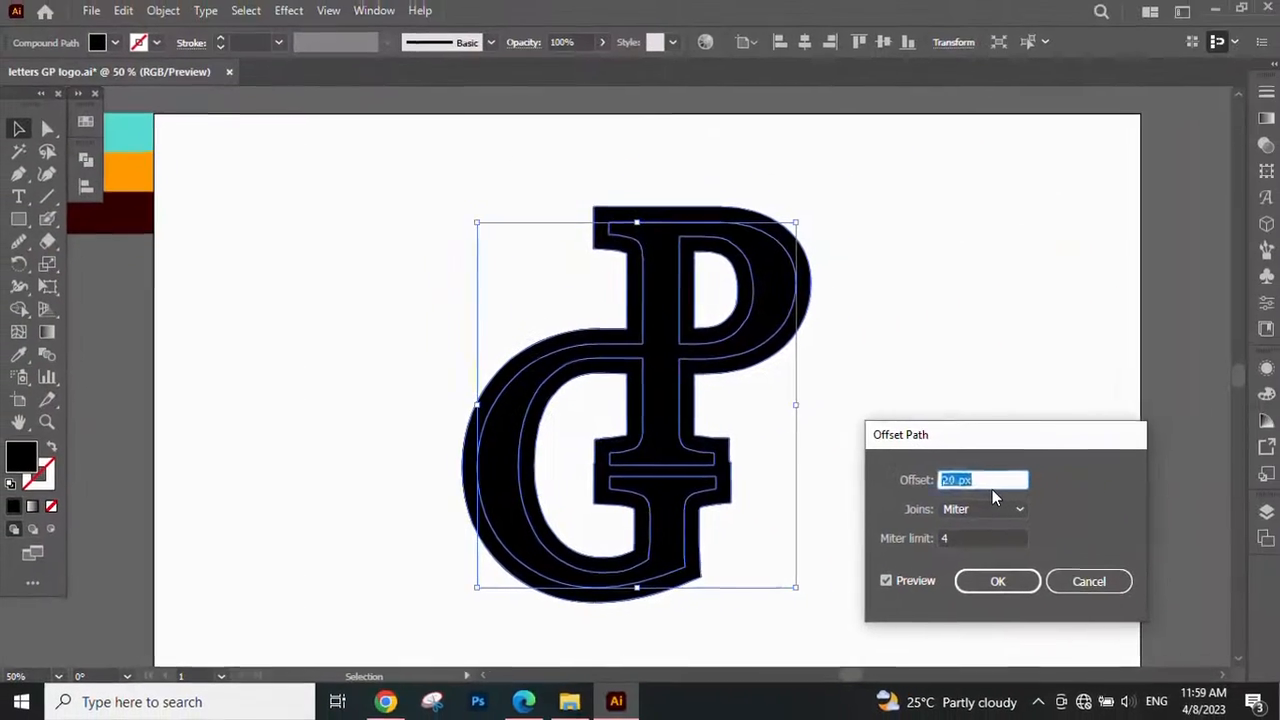
key("BackSpace")
type("-14")
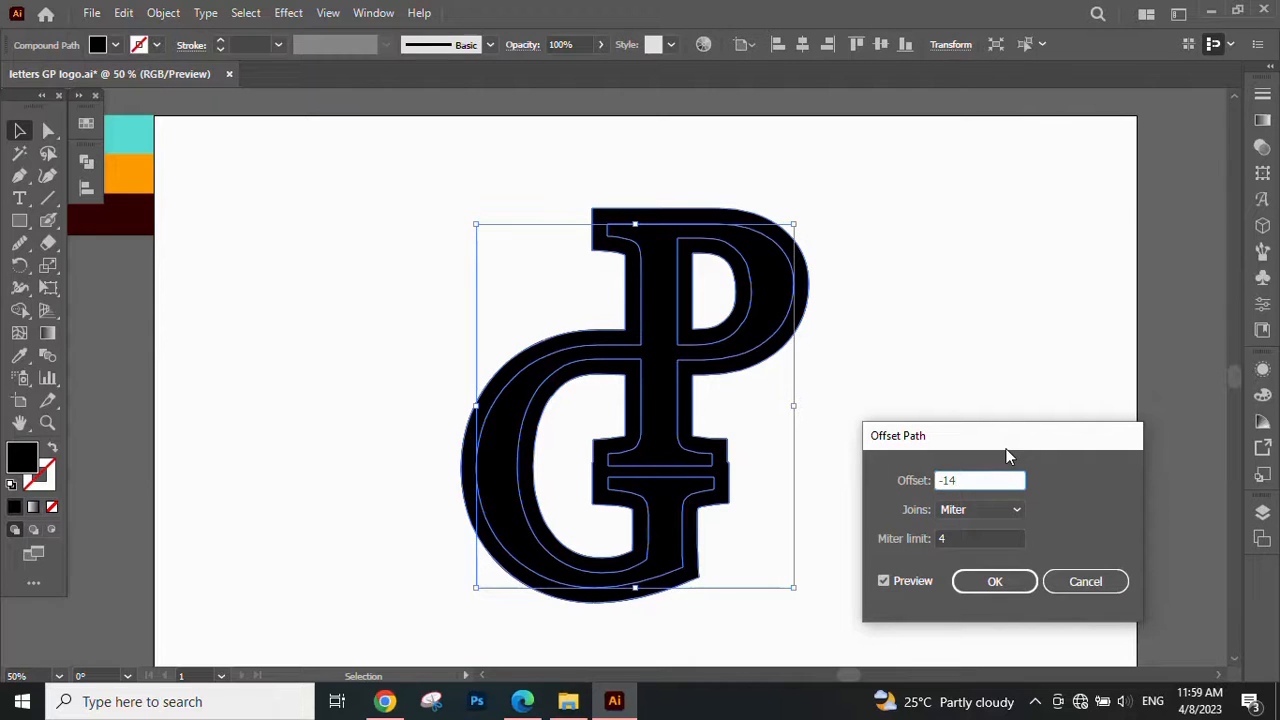
left_click_drag(1006, 432, 992, 299)
left_click(980, 451)
left_click(977, 457)
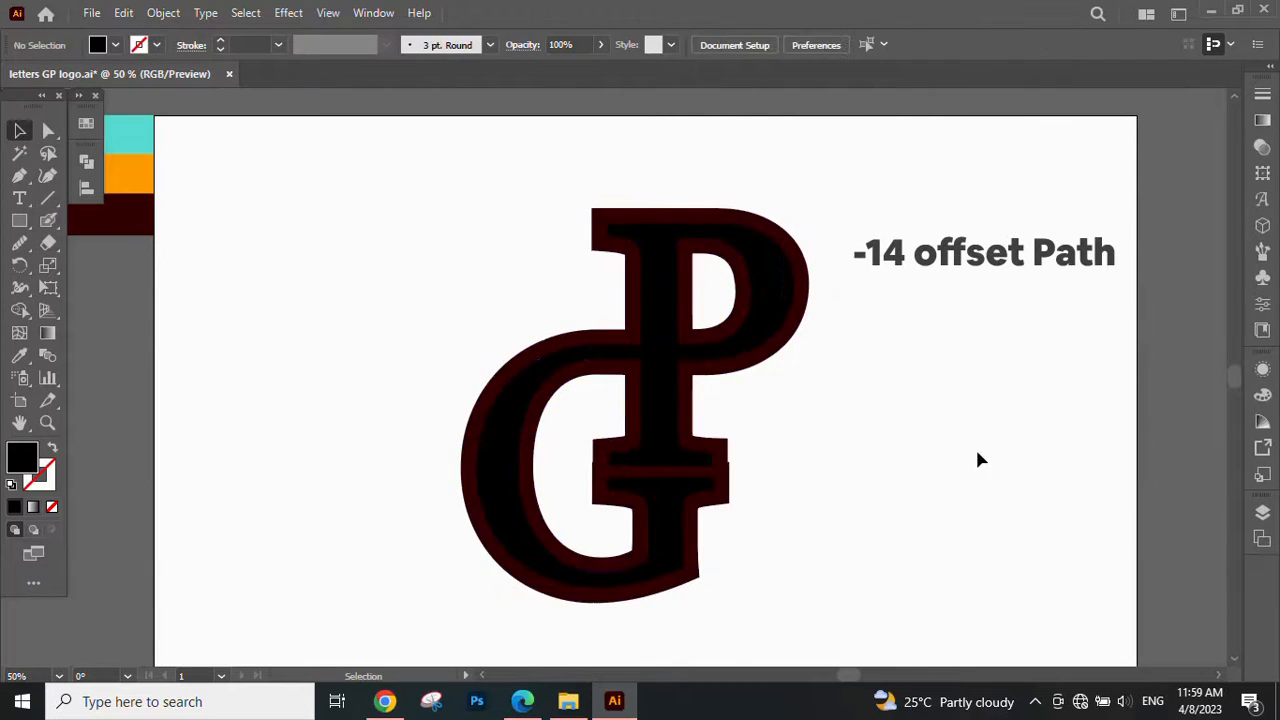
- Fill the inset shapes inside the letters with the orange sampled from the palette
left_click(657, 268)
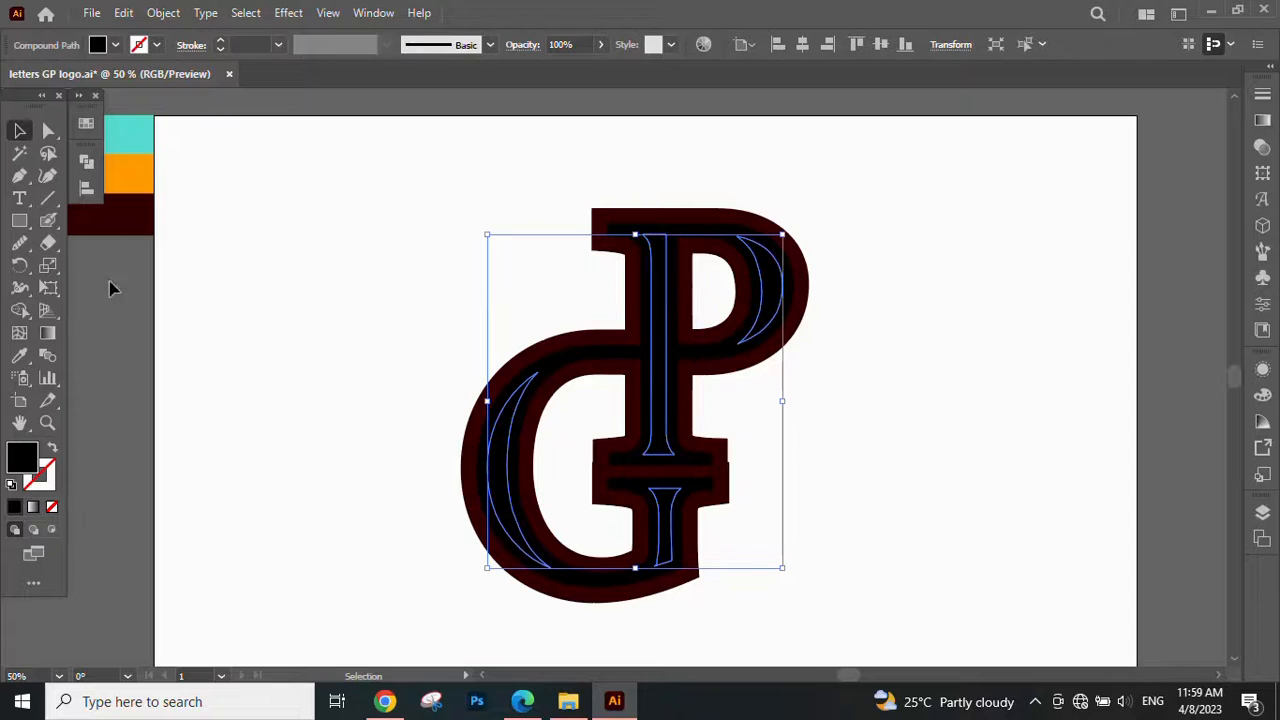
left_click(21, 357)
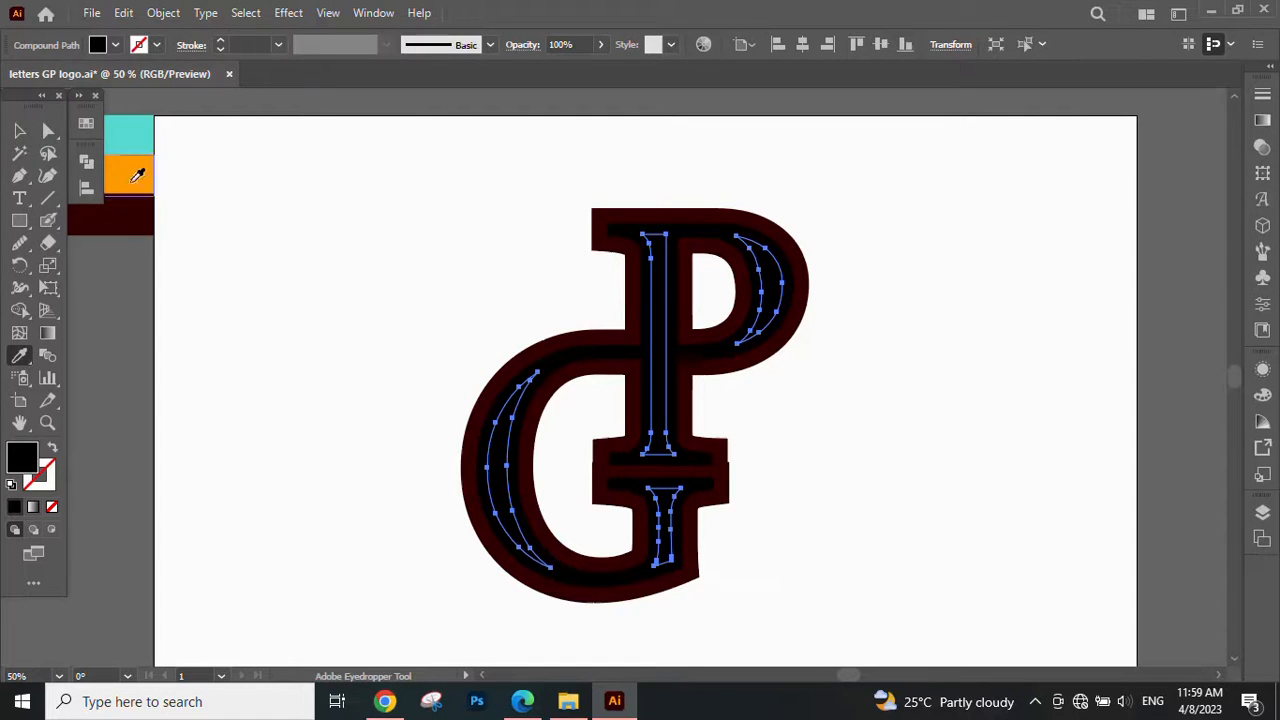
left_click(133, 180)
- Recolour the black GP letter shape with the artboard's white background colour using the Eyedropper, and deselect it
left_click(16, 130)
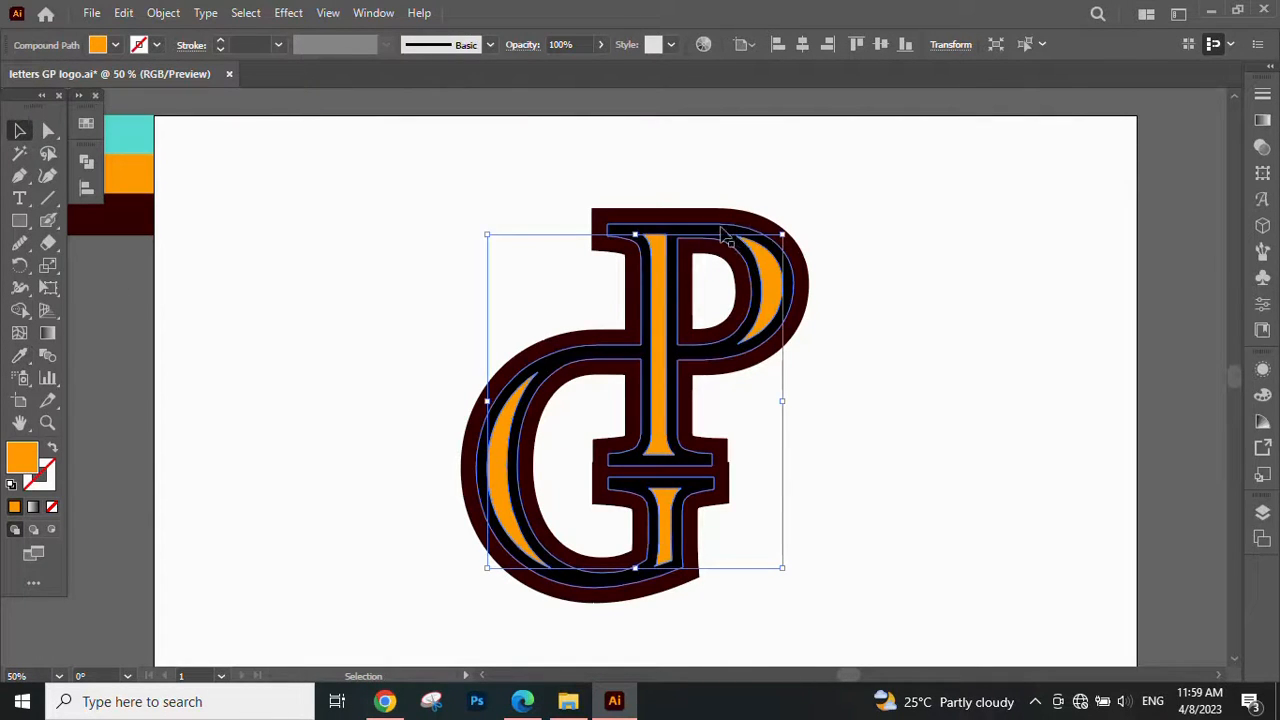
left_click(758, 233)
left_click(20, 357)
left_click(366, 306)
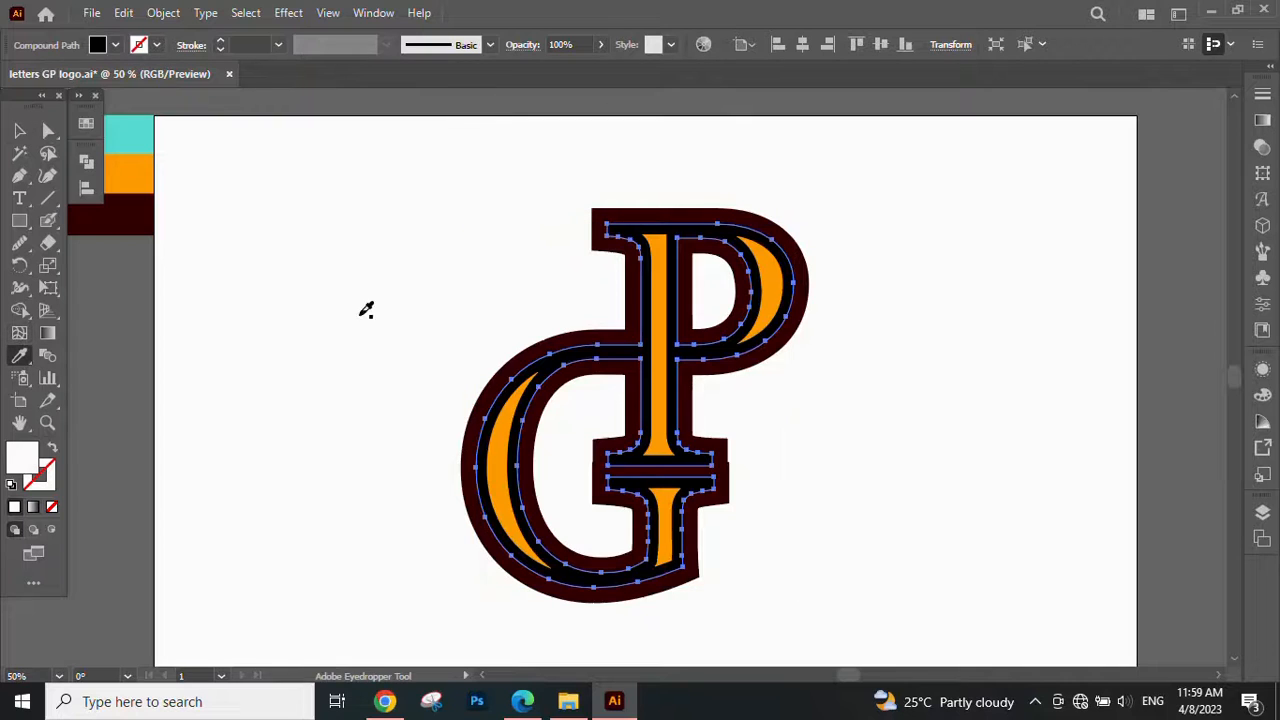
left_click(20, 130)
scroll(640, 398, "down", 1)
left_click(820, 445)
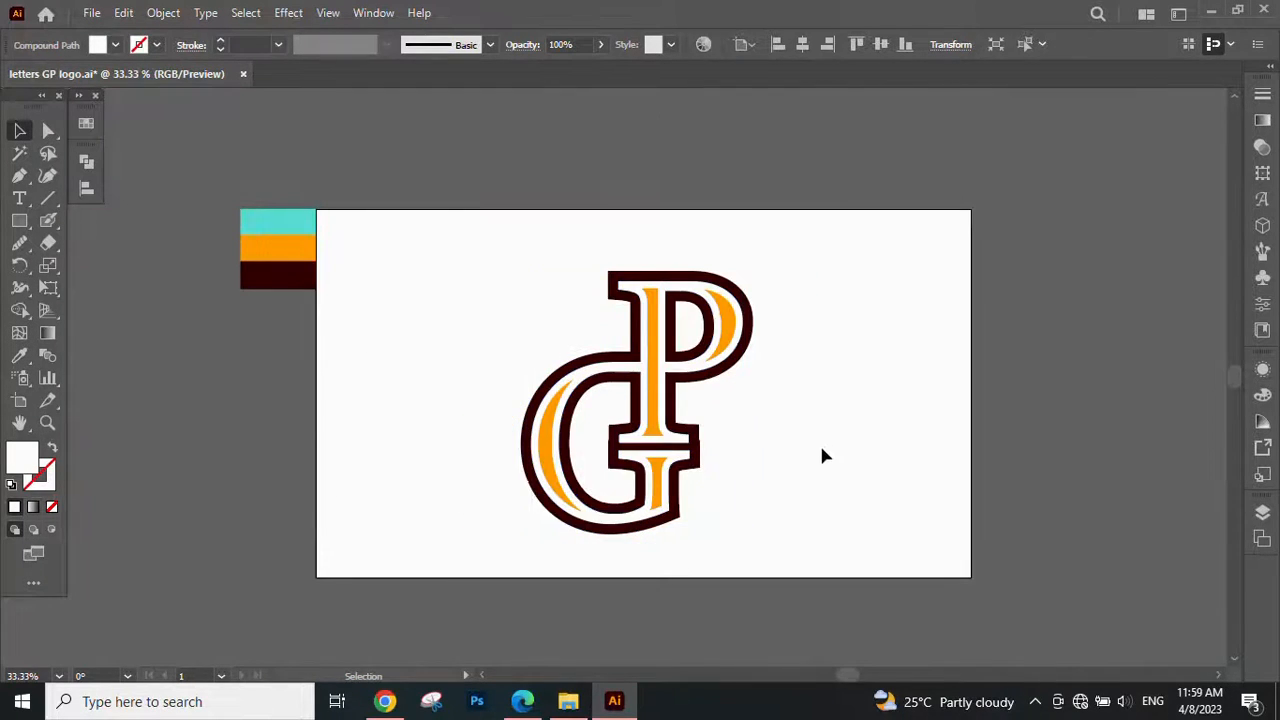
- Delete the anchor point at the small notch on the maroon outline's right edge, where the two serifs meet
scroll(762, 408, "up", 1)
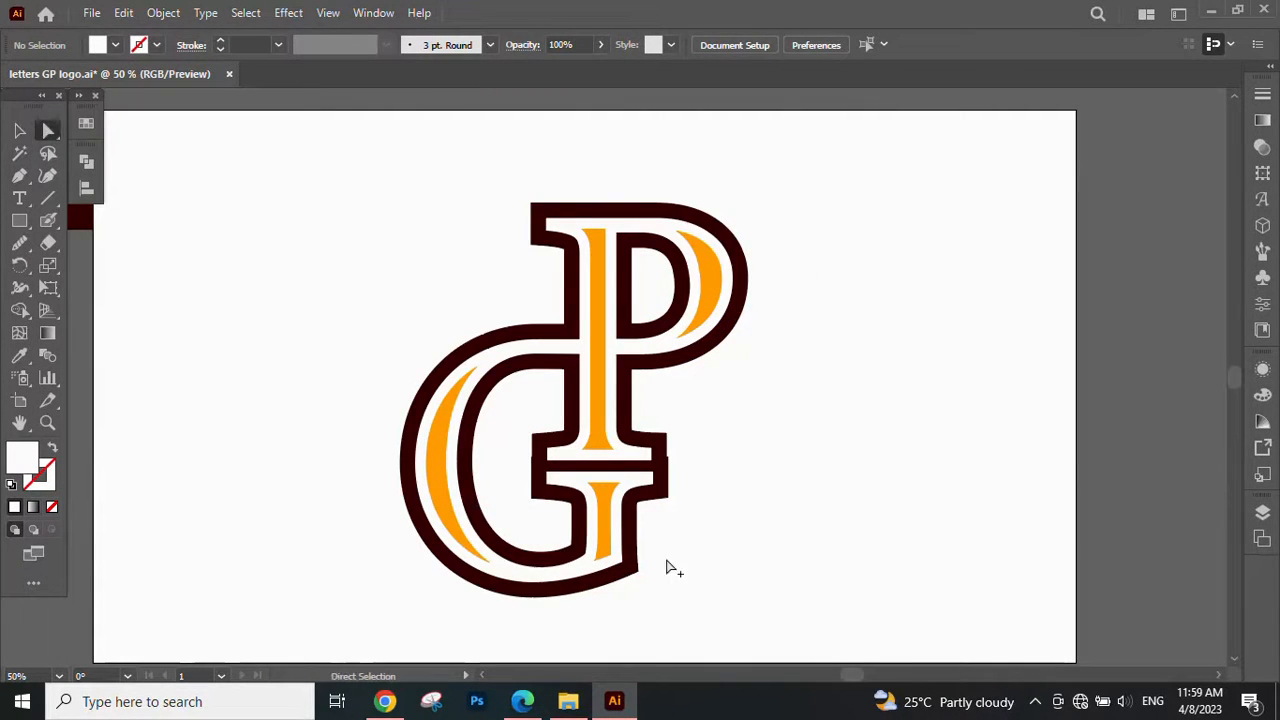
scroll(663, 449, "up", 9)
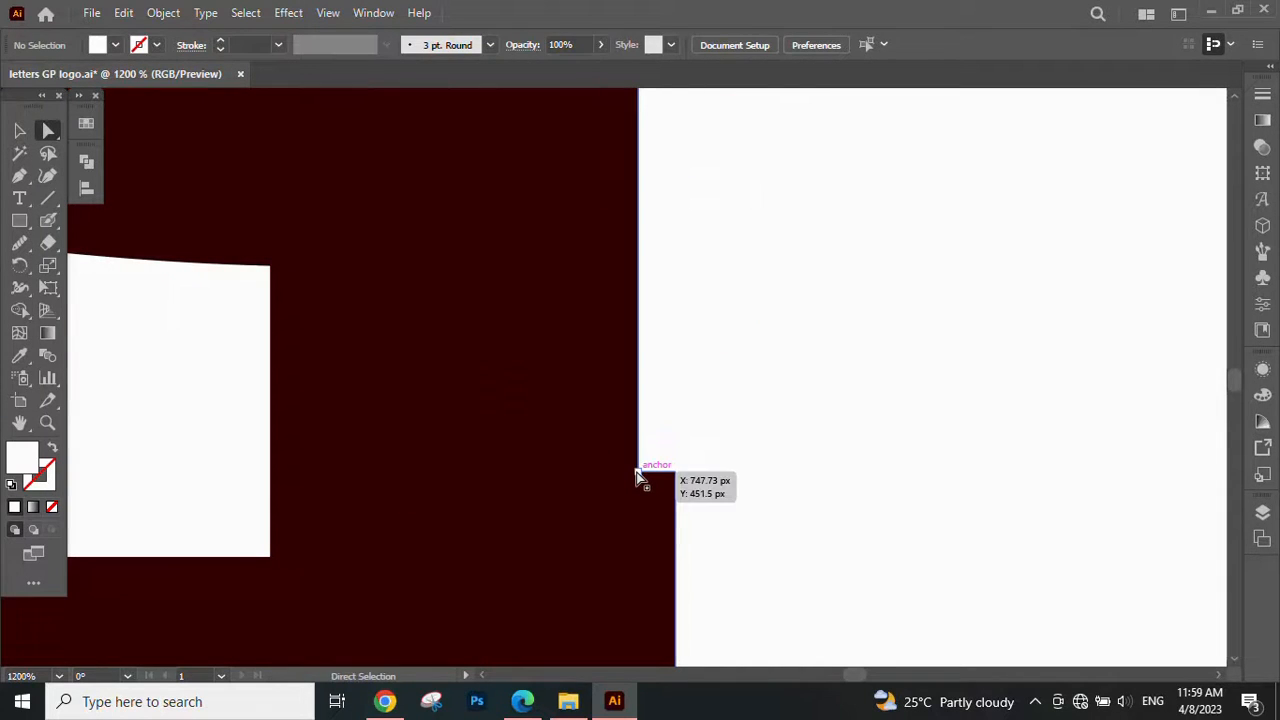
left_click(637, 472)
key("Delete")
- Move the upper corner of the outline's right serif outward so its side edge runs nearly vertical, and deselect
scroll(652, 417, "up", 3)
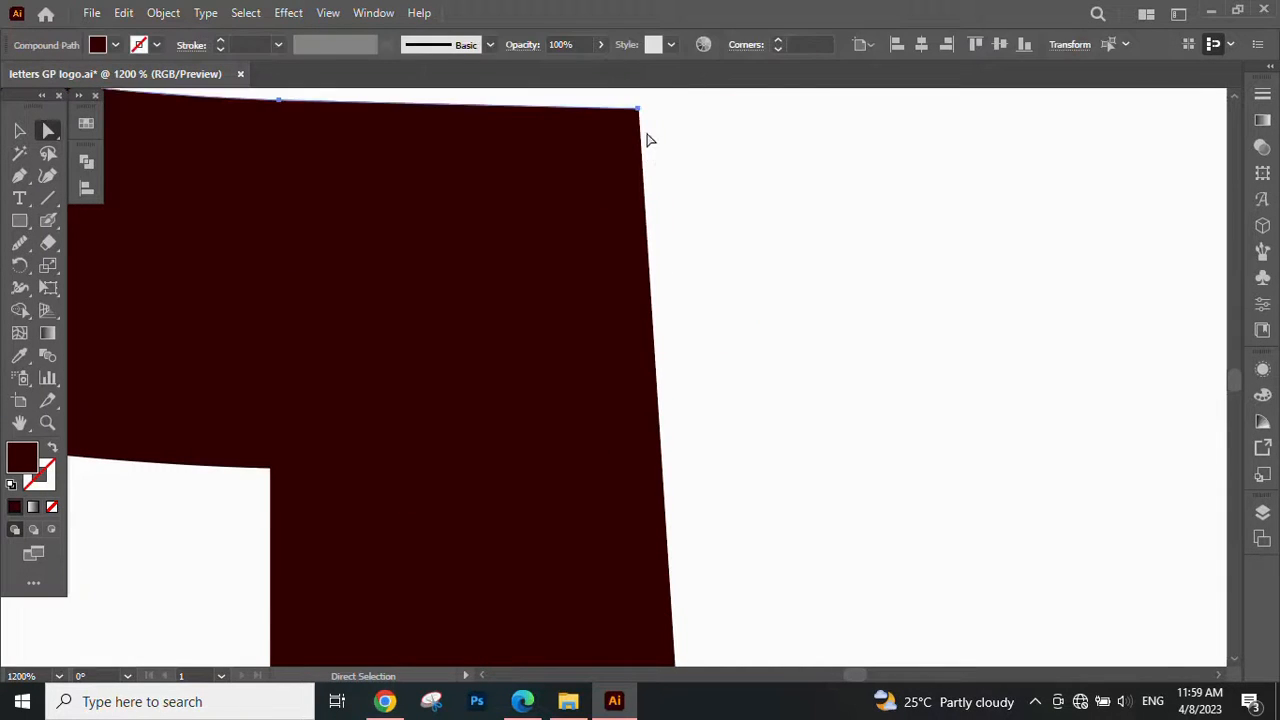
scroll(648, 140, "up", 2)
left_click_drag(636, 158, 668, 162)
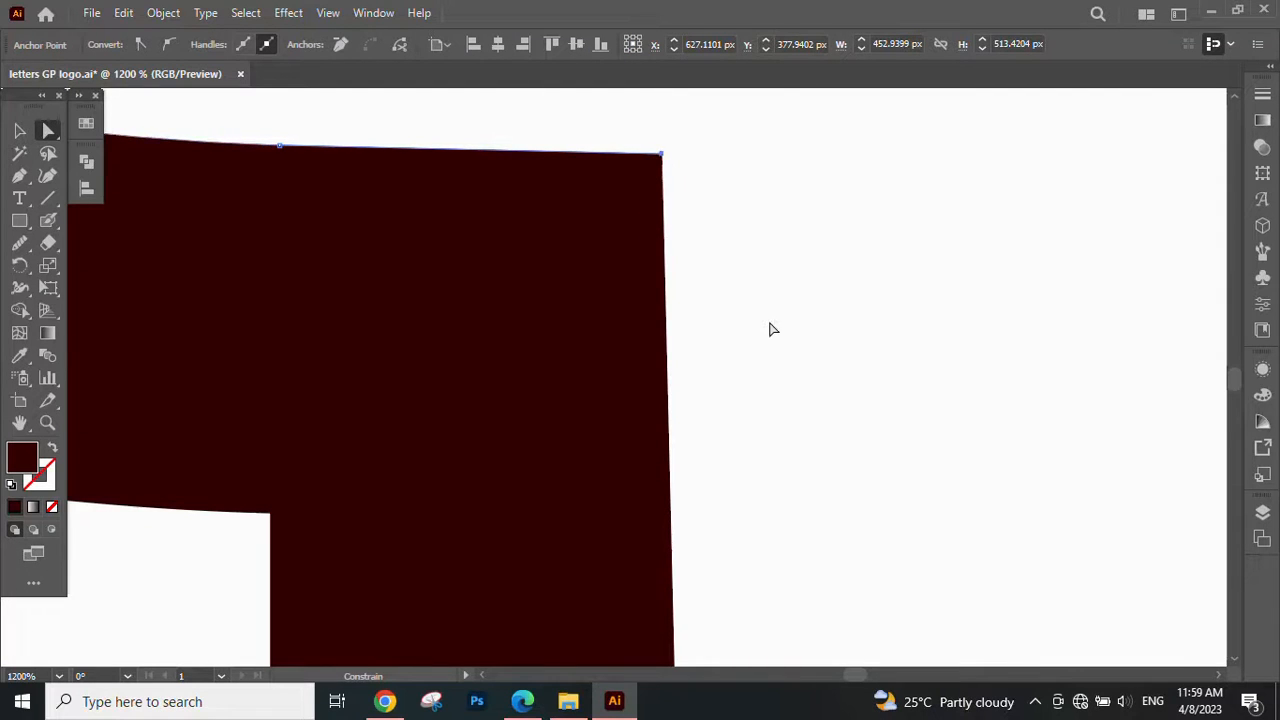
scroll(771, 335, "down", 3)
left_click_drag(710, 492, 713, 498)
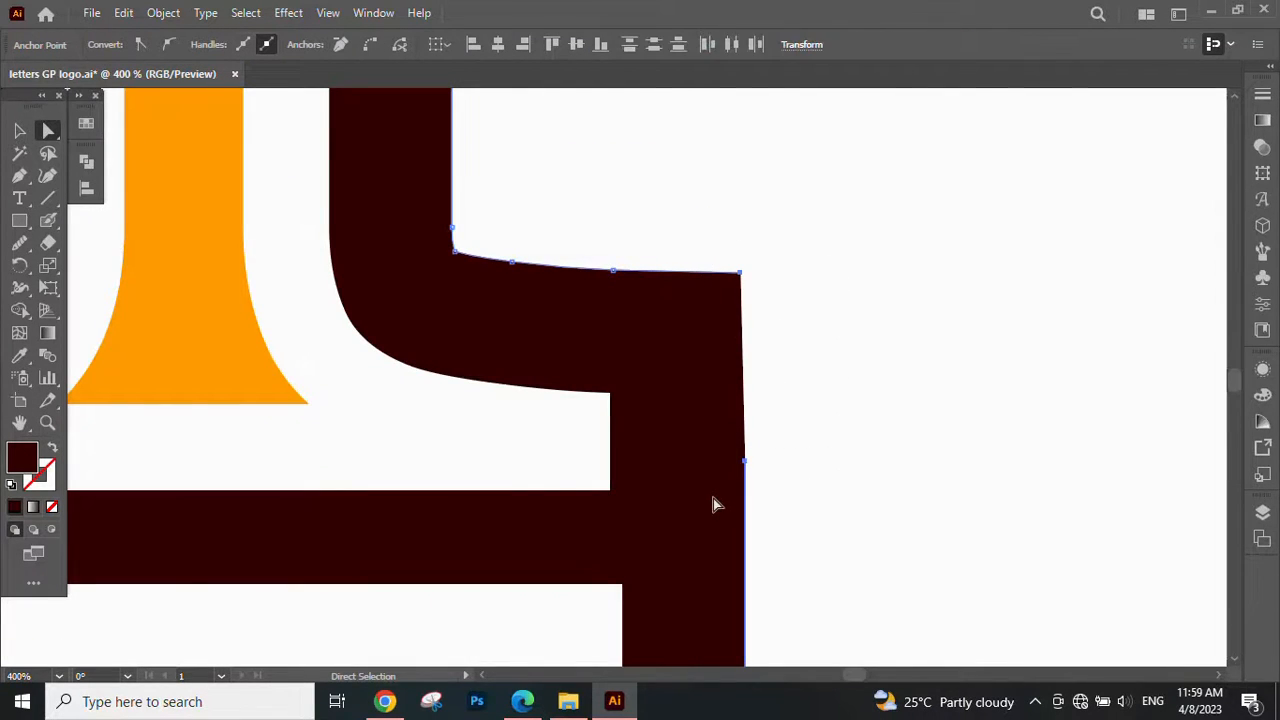
right_click(713, 498)
left_click(766, 145)
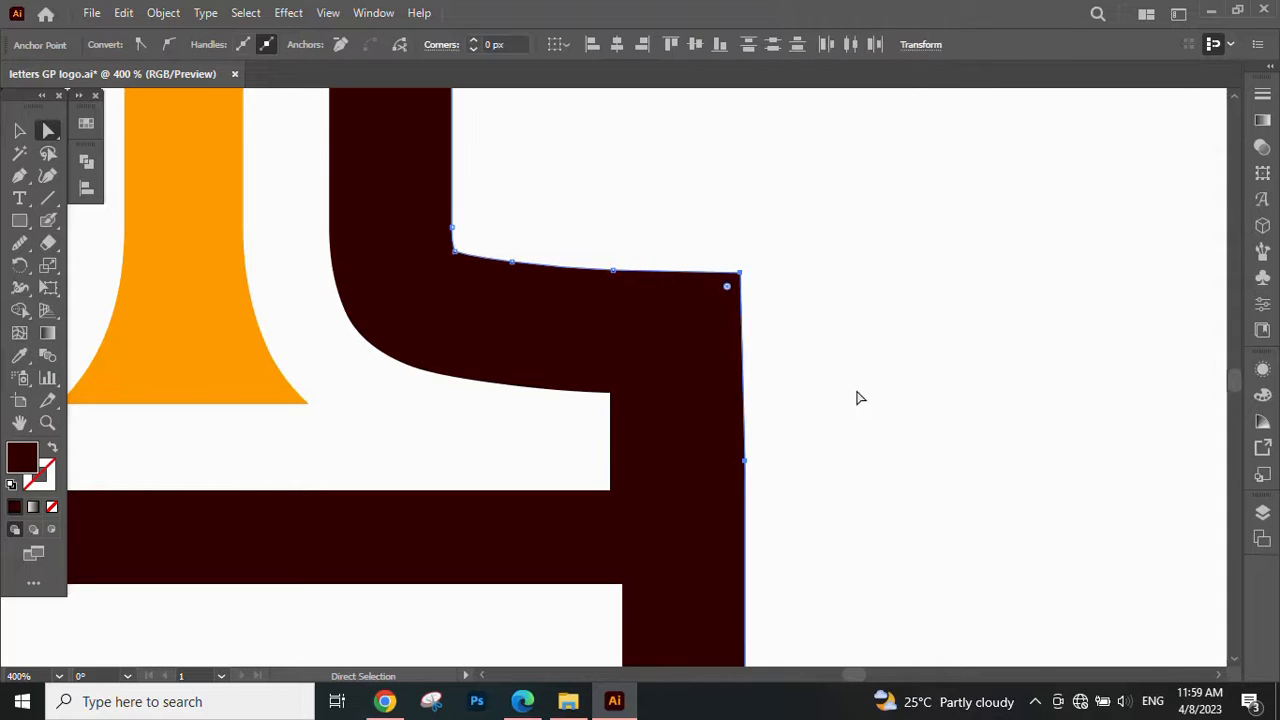
left_click(857, 393)
- Delete the anchor point at the small notch on the maroon outline's left edge, where the two serifs meet
scroll(366, 491, "down", 2)
scroll(425, 421, "up", 3)
scroll(425, 421, "up", 3)
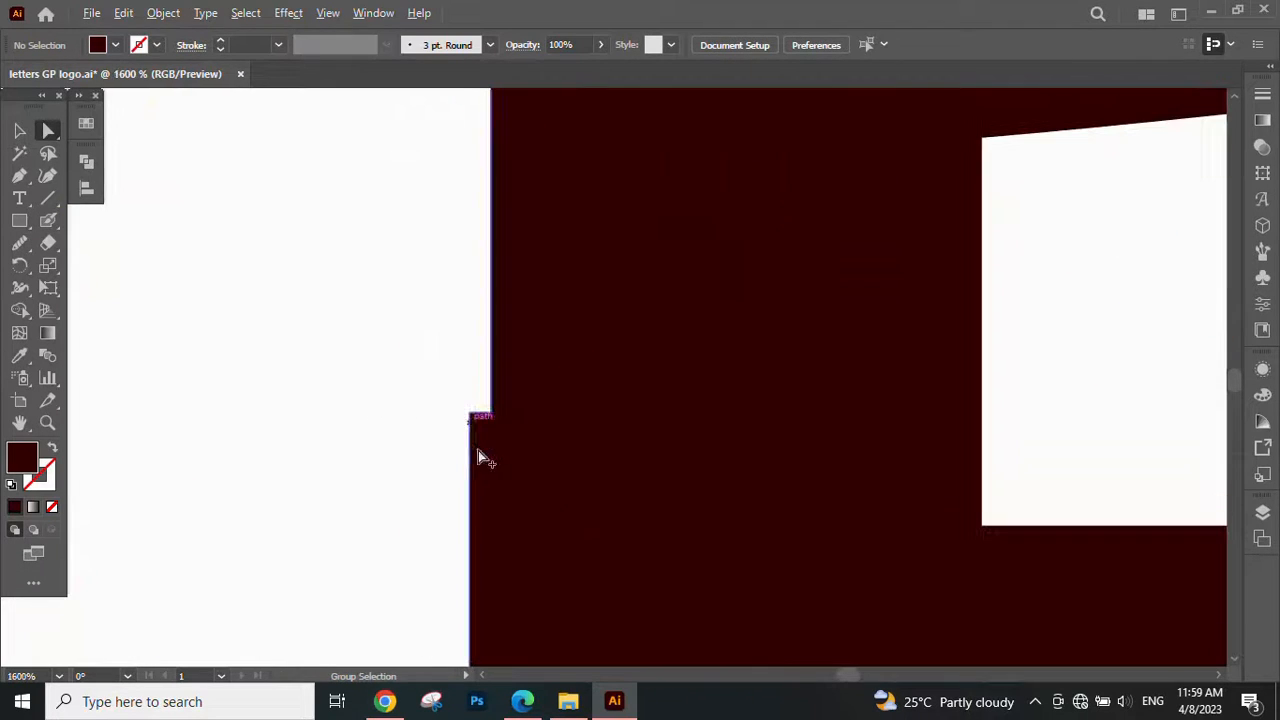
left_click_drag(498, 423, 498, 423)
key("Delete")
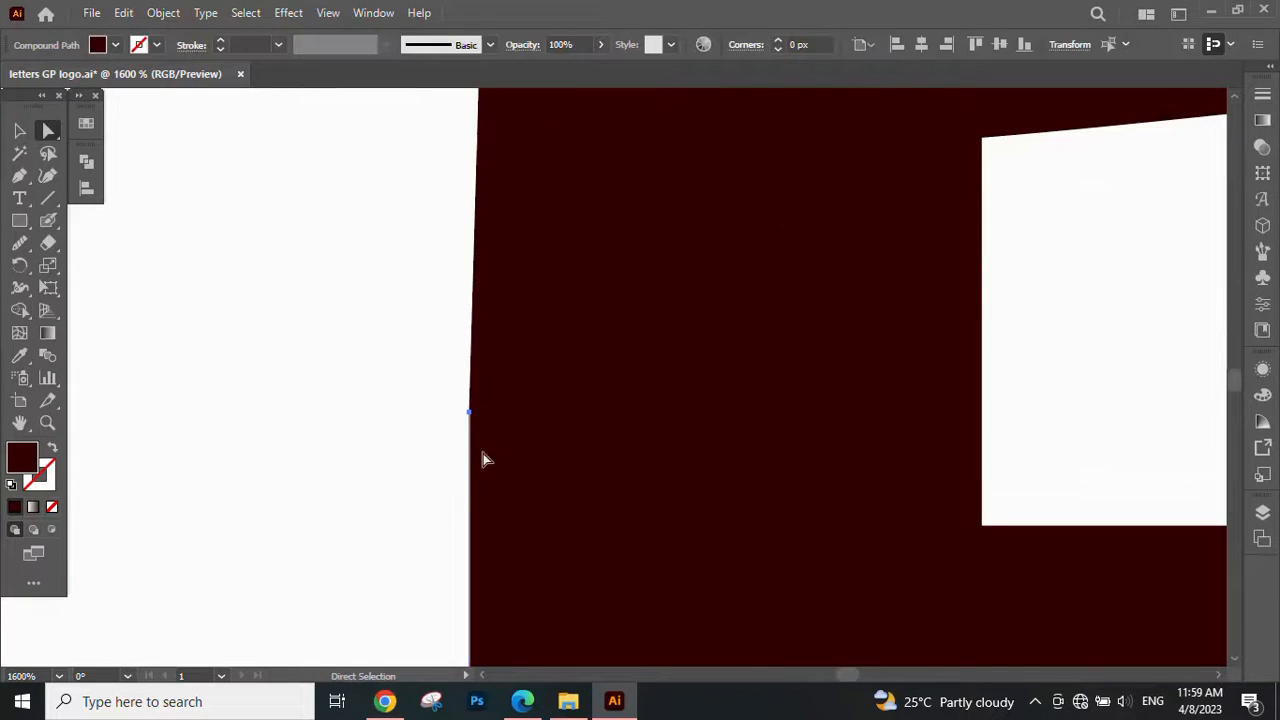
- Move the upper corner of the outline's left serif slightly outward to straighten its side edge
scroll(535, 328, "down", 2)
scroll(535, 328, "down", 3)
scroll(537, 206, "up", 3)
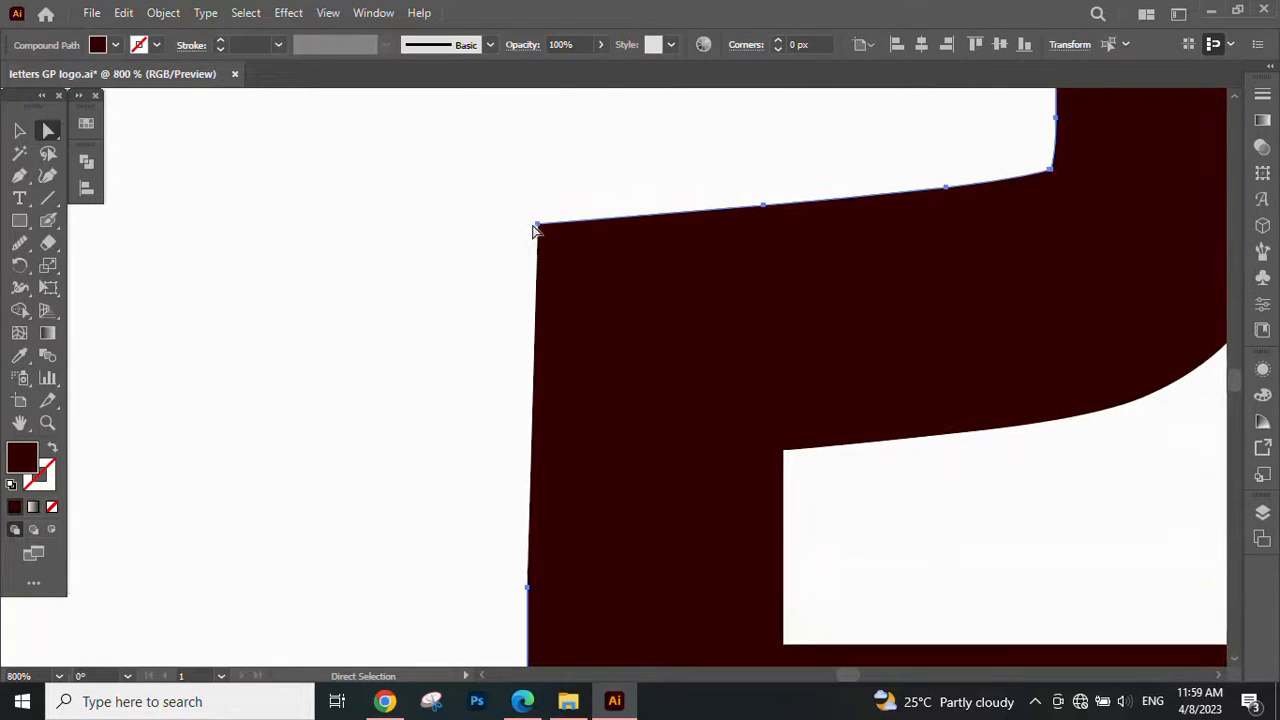
left_click_drag(537, 224, 533, 228)
scroll(476, 226, "down", 2)
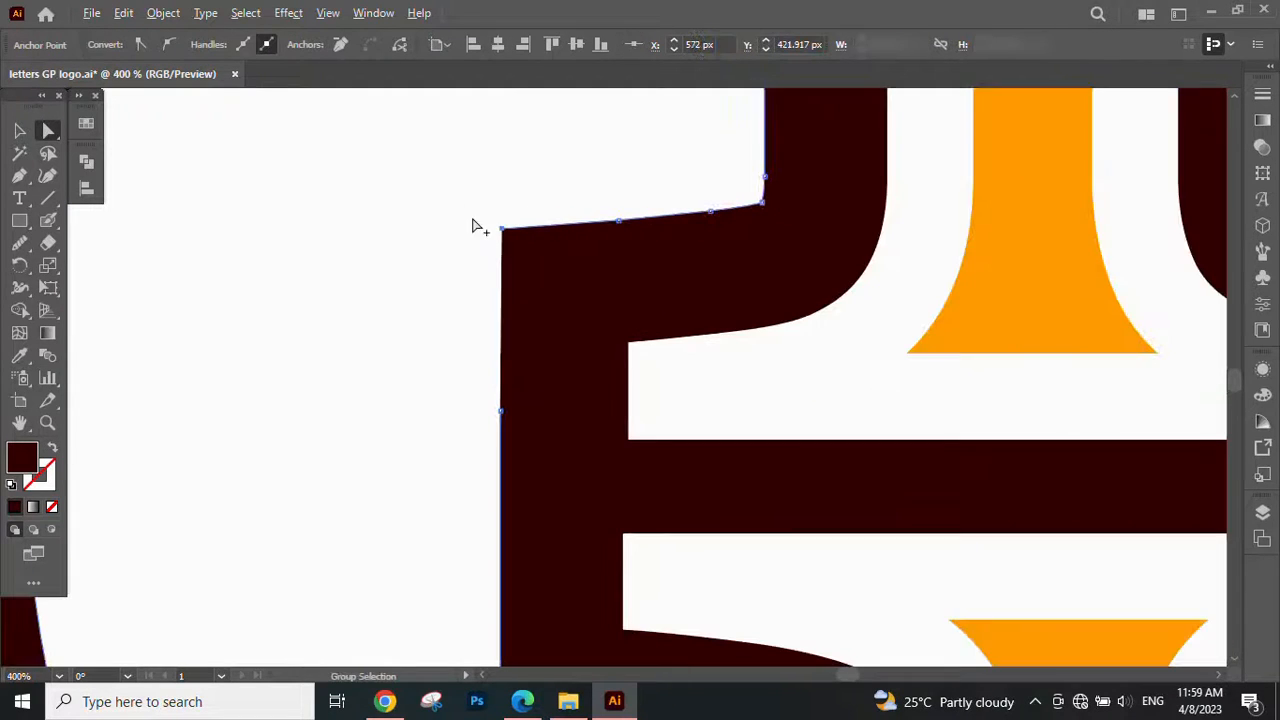
- Select the anchor points along the maroon outline's left serif side edge and apply Join to them
left_click_drag(505, 323, 536, 434)
right_click(536, 434)
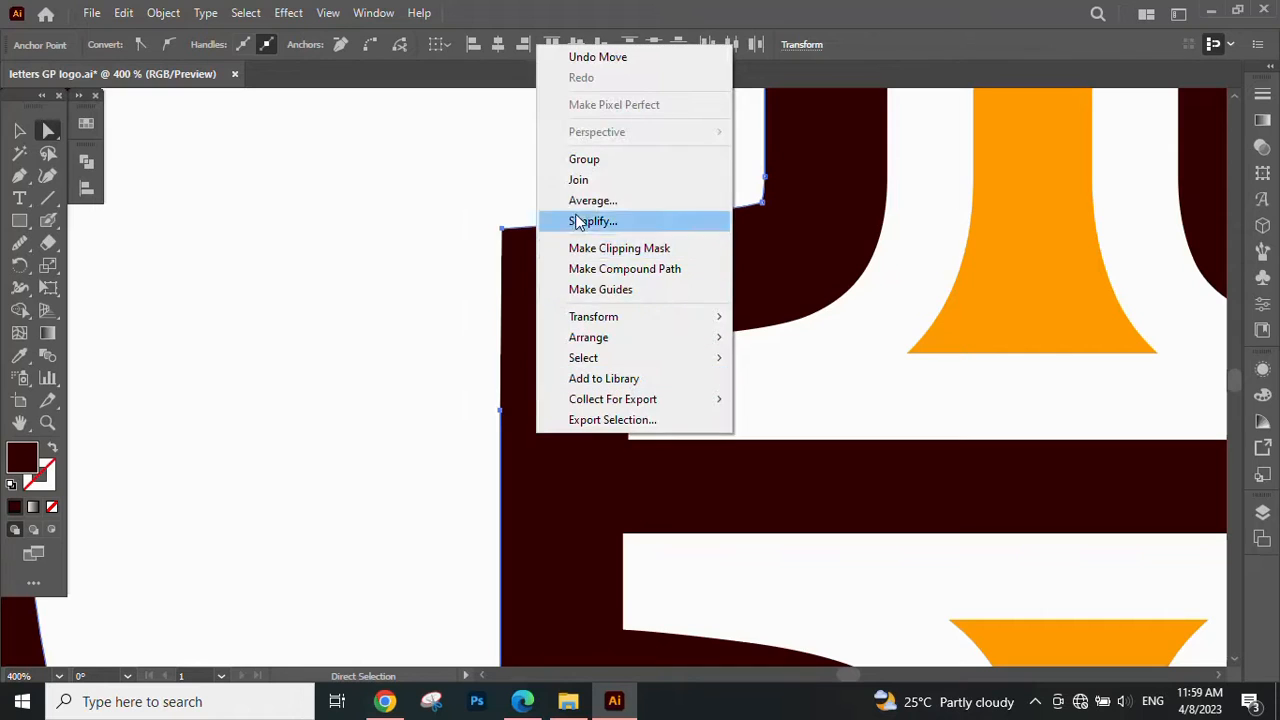
left_click(578, 180)
- Round the four outer corners of the maroon outline around the two facing serifs to a radius of about 13.3 px
scroll(371, 357, "down", 3)
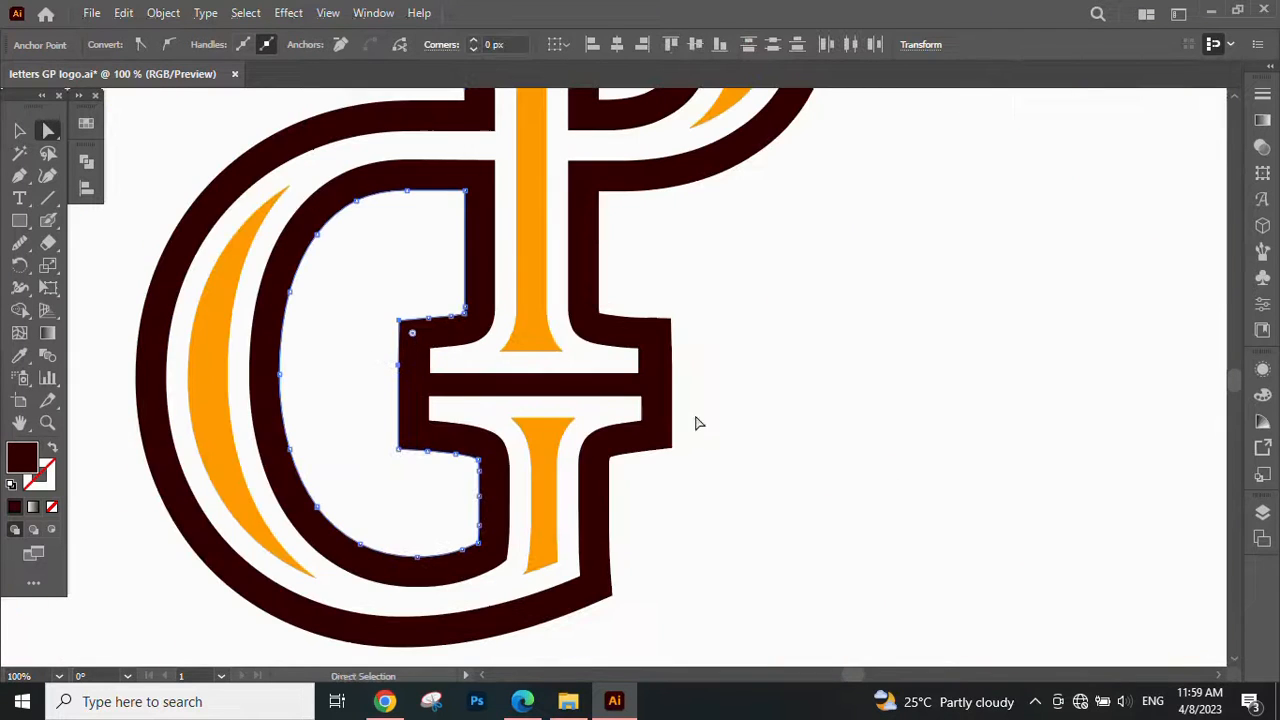
left_click_drag(729, 483, 729, 483)
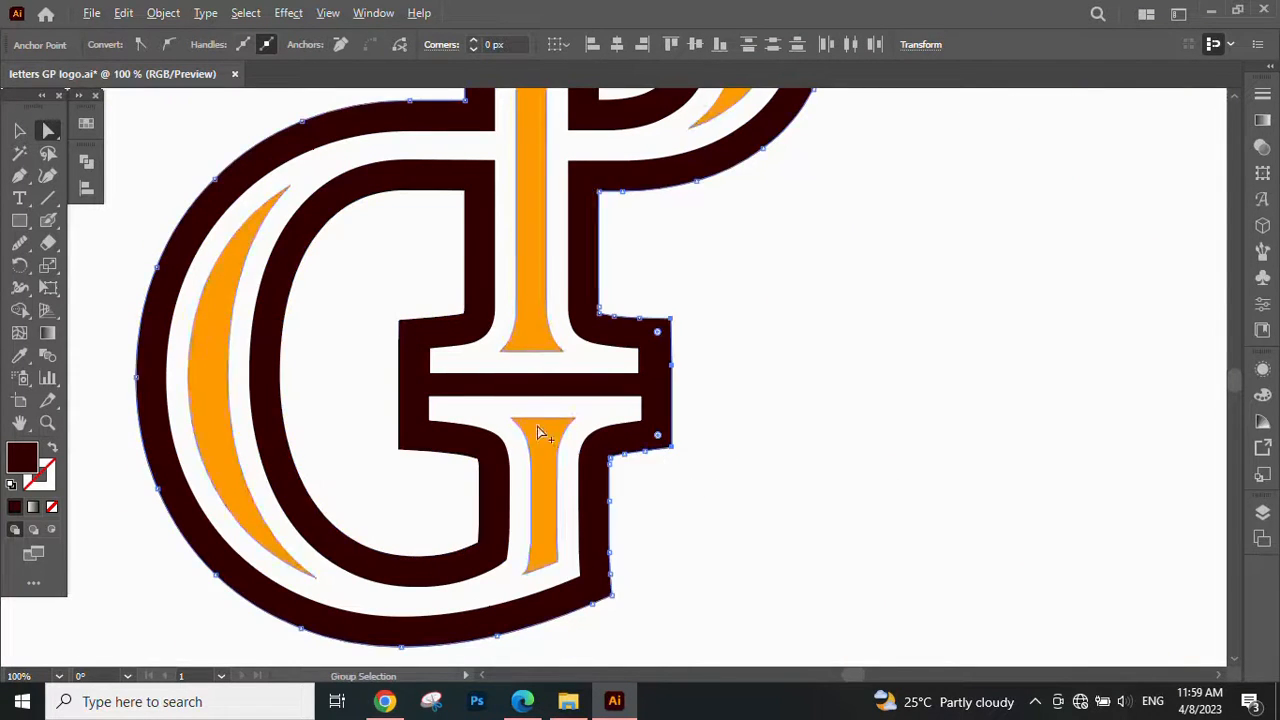
scroll(543, 428, "up", 2)
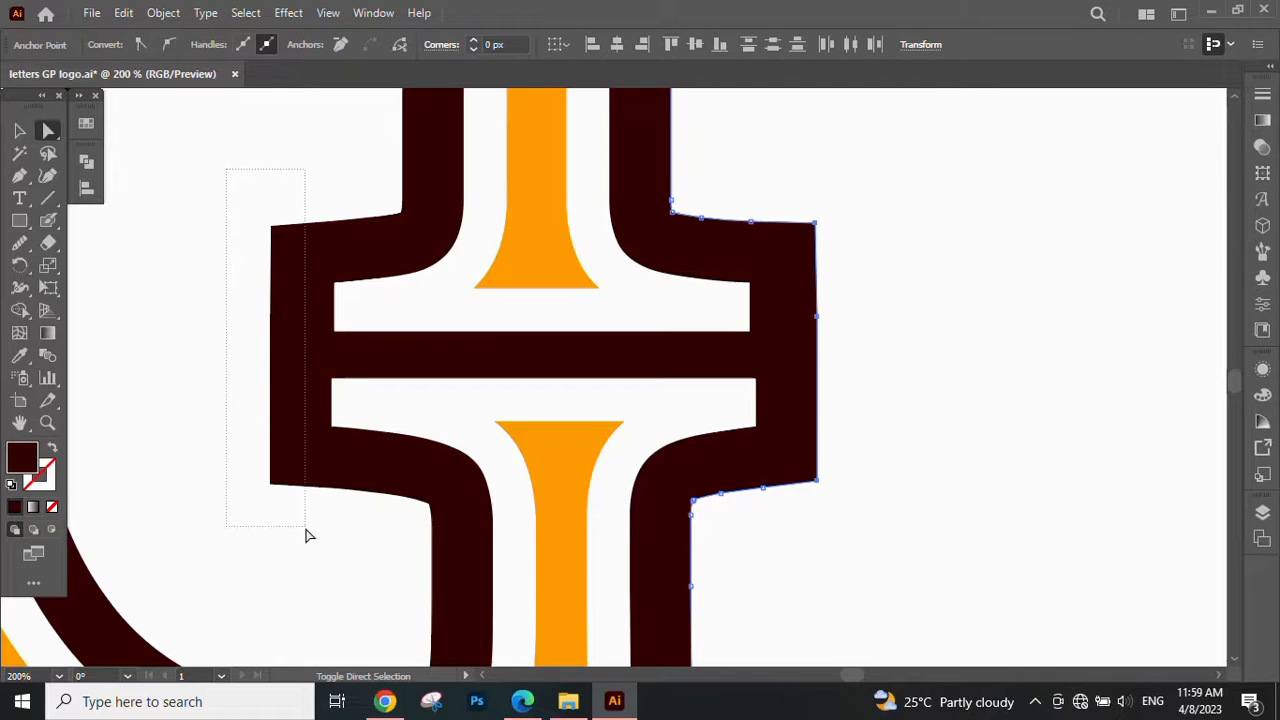
left_click_drag(308, 535, 308, 535)
left_click_drag(285, 242, 331, 254)
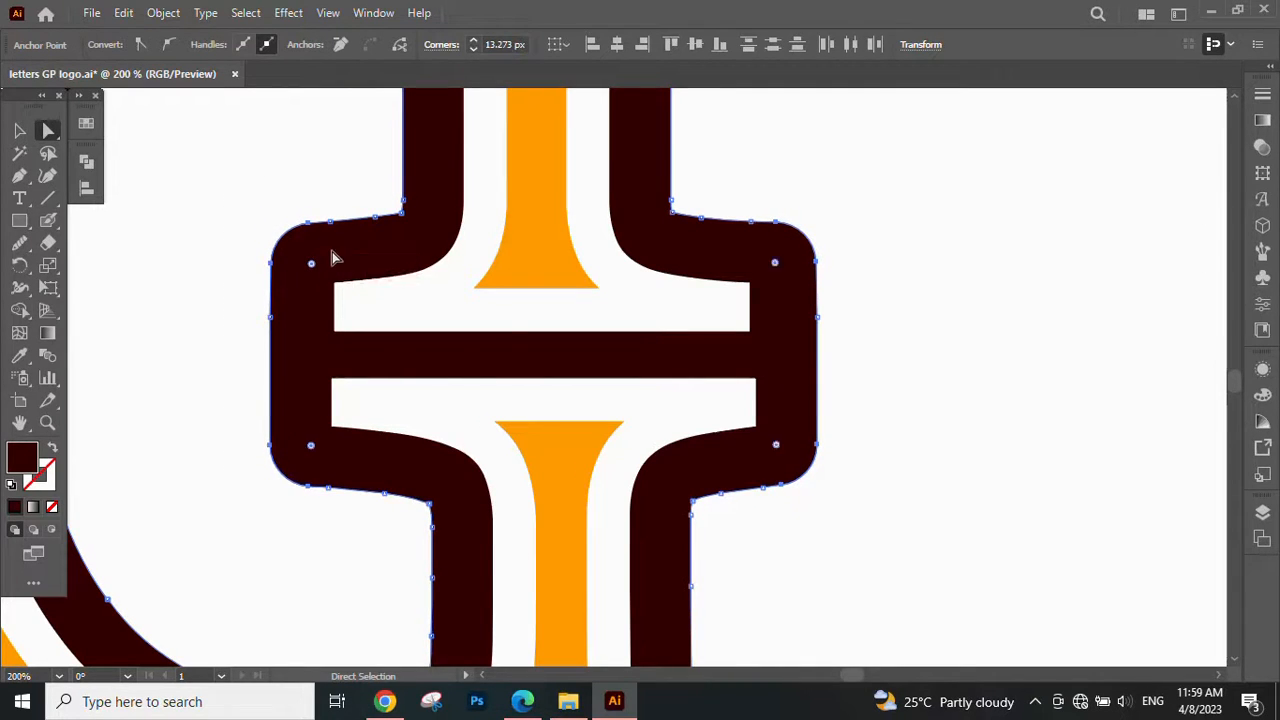
scroll(818, 434, "down", 2)
left_click(930, 461)
scroll(844, 410, "down", 1)
- Nudge the right end corners of the upper white serif into vertical alignment, and deselect
scroll(811, 418, "up", 4)
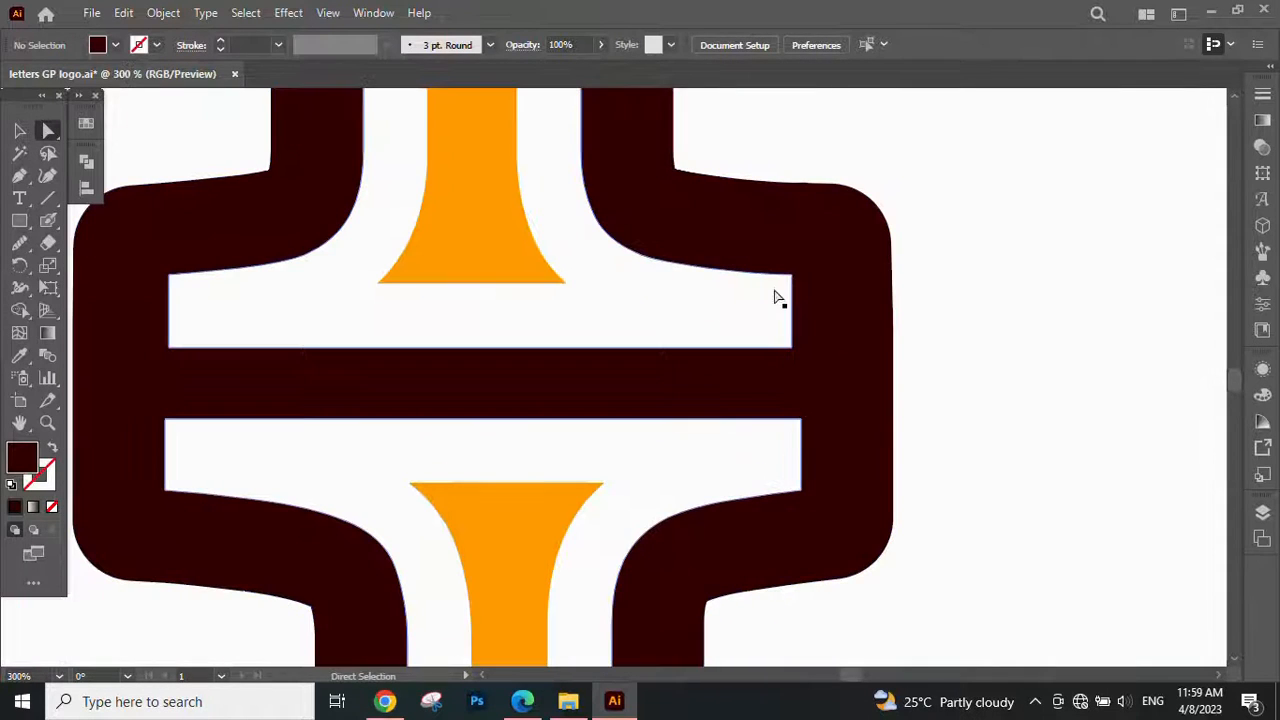
left_click(793, 276)
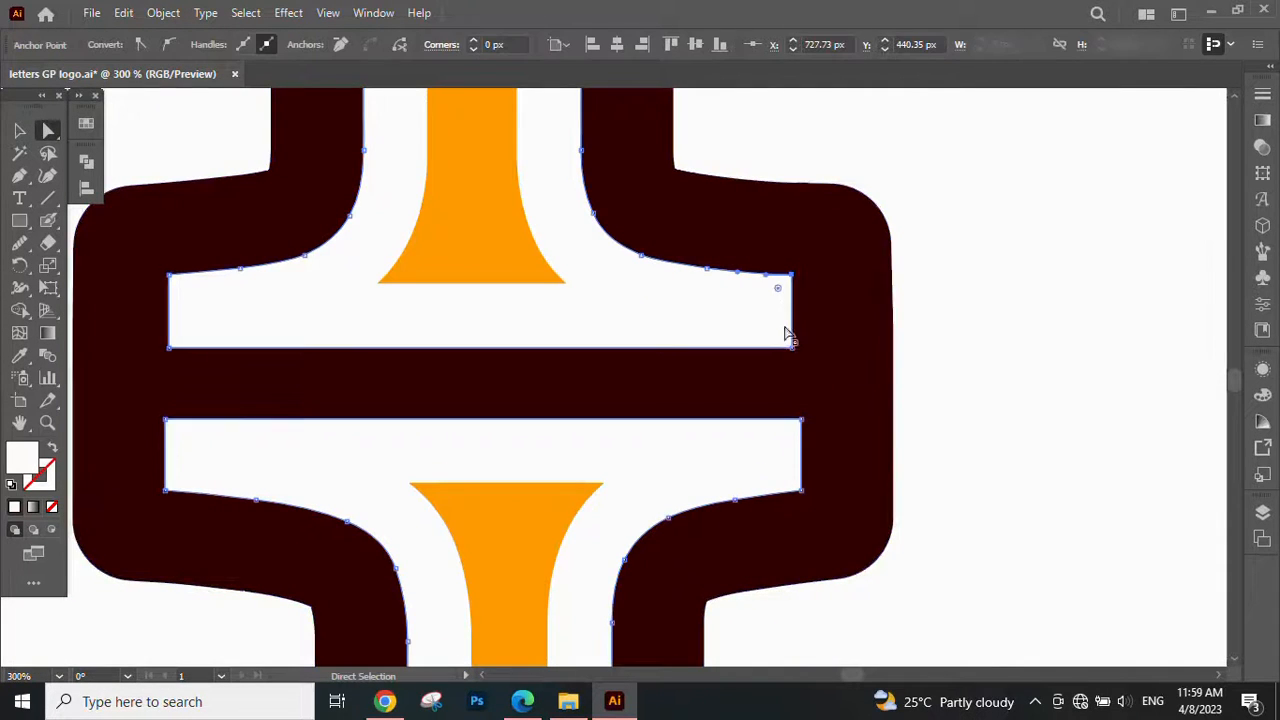
scroll(794, 306, "up", 2)
left_click_drag(792, 388, 801, 385)
scroll(801, 385, "down", 3)
left_click(1003, 488)
- Move the left end corners of the upper white serif slightly outward, keeping the end vertical
left_click_drag(998, 491, 1041, 493)
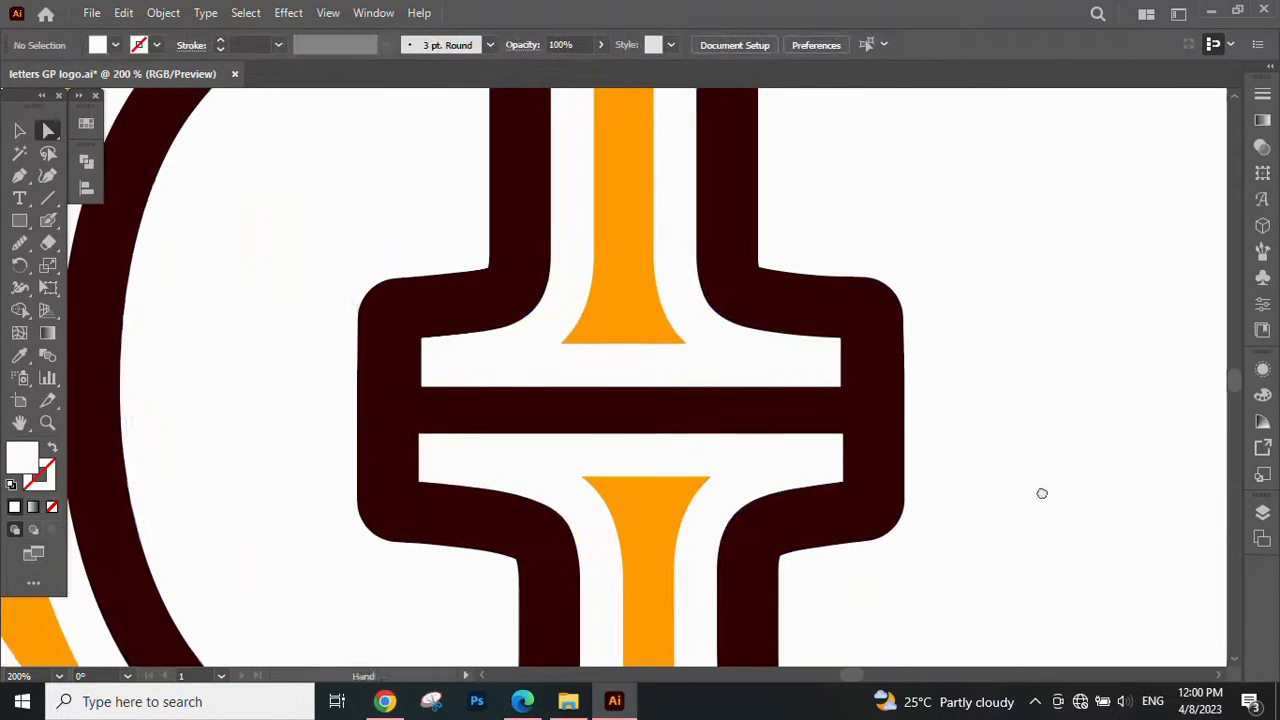
scroll(472, 394, "up", 3)
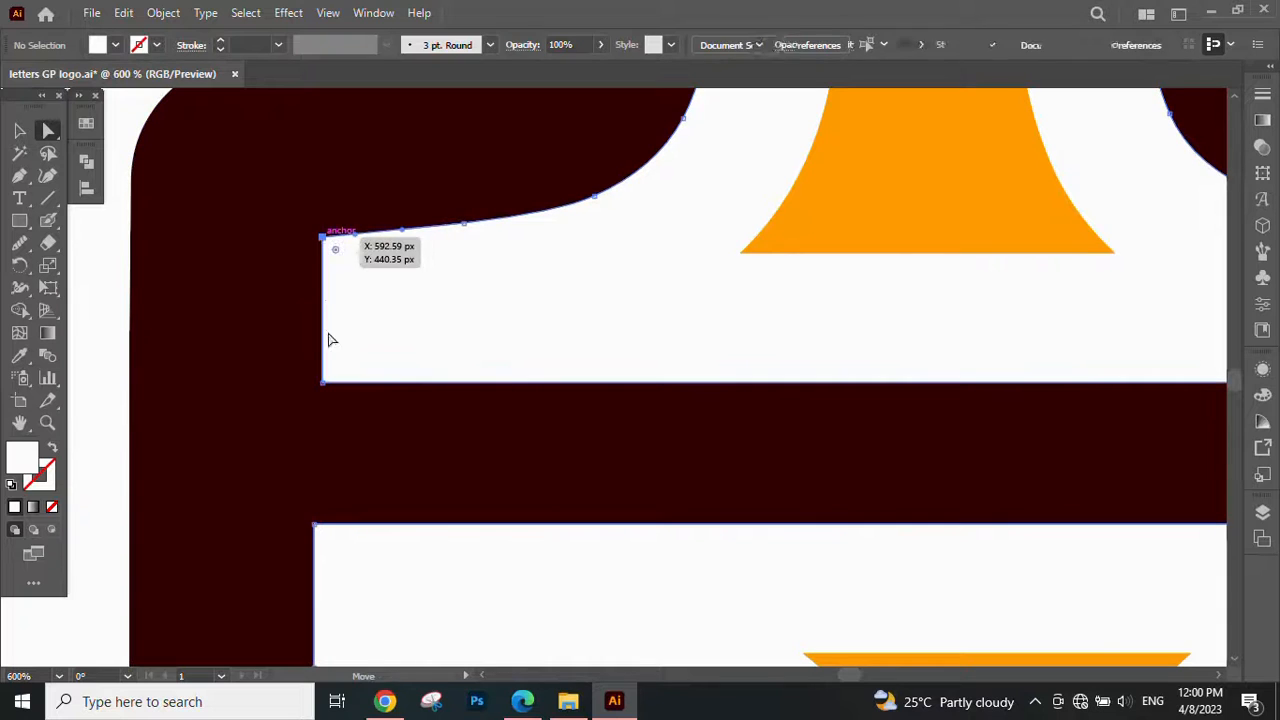
left_click(321, 239)
left_click_drag(323, 389, 318, 390)
scroll(328, 385, "down", 1)
- Round the four outer corners of the two facing white serifs to a radius of about 6.2 px, and deselect
left_click(326, 288)
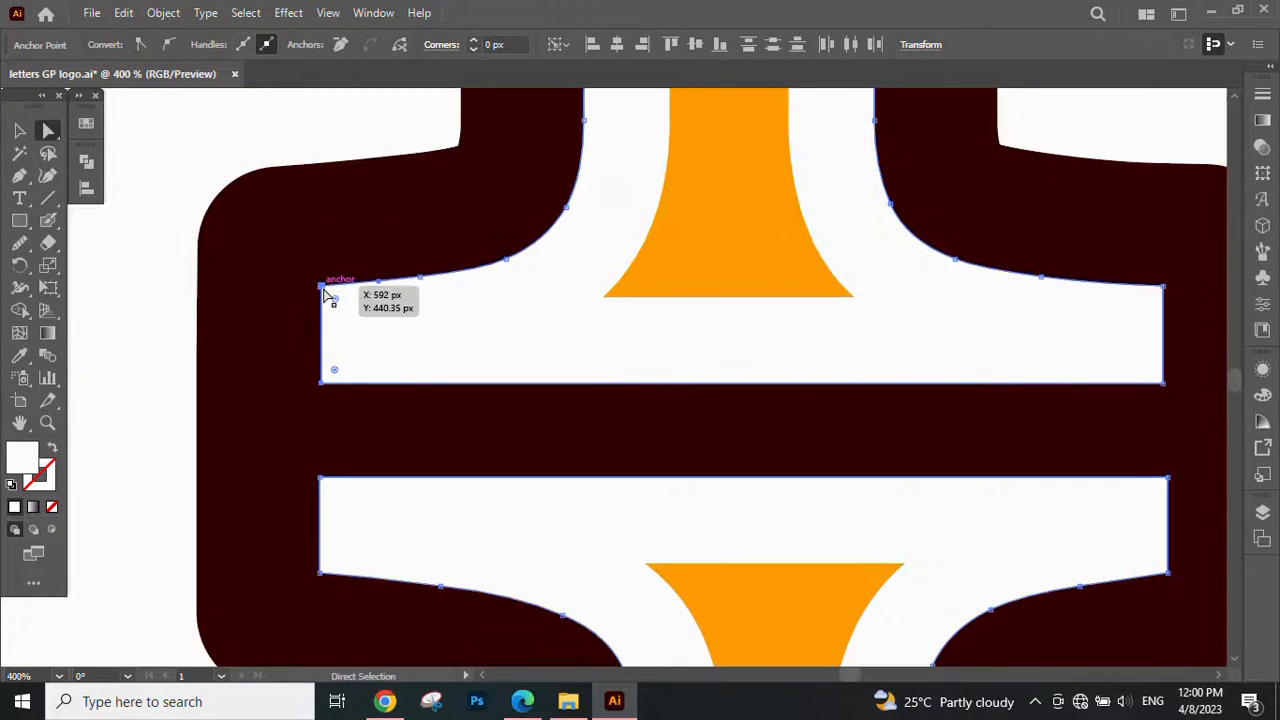
left_click(1162, 290, "shift")
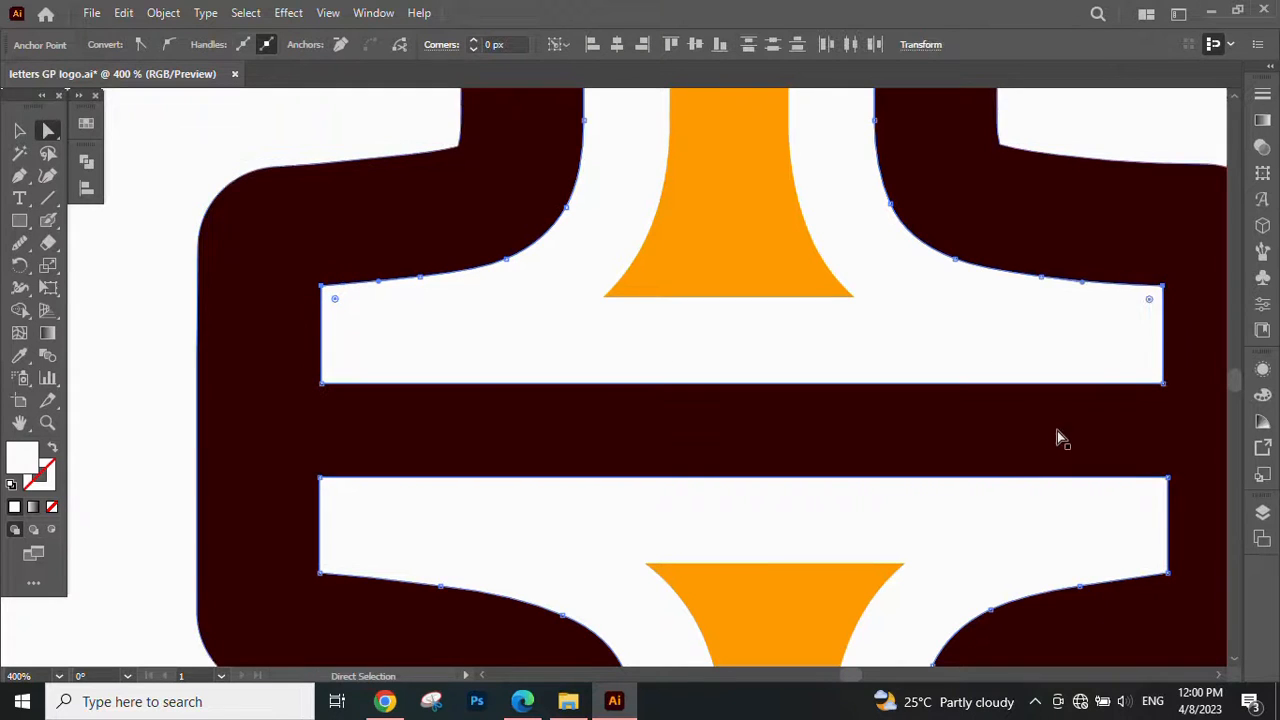
scroll(1057, 430, "down", 1)
scroll(323, 561, "down", 2)
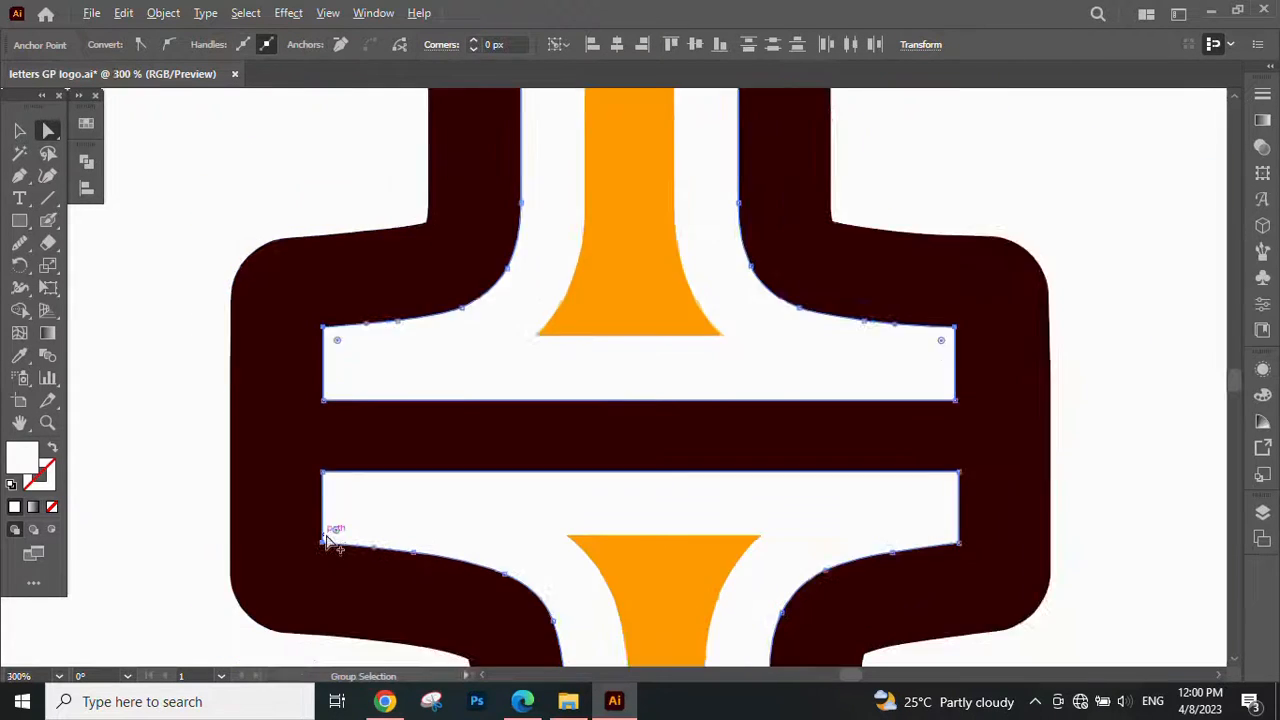
scroll(735, 440, "up", 1)
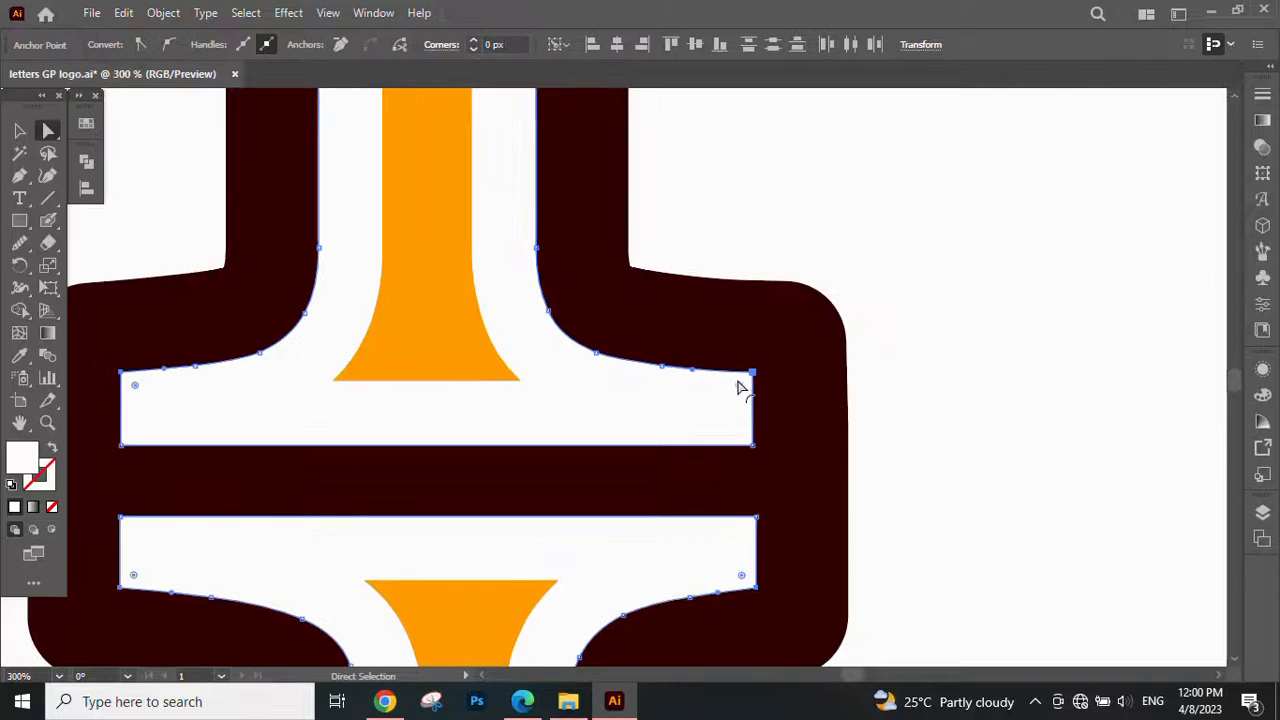
left_click_drag(740, 390, 718, 413)
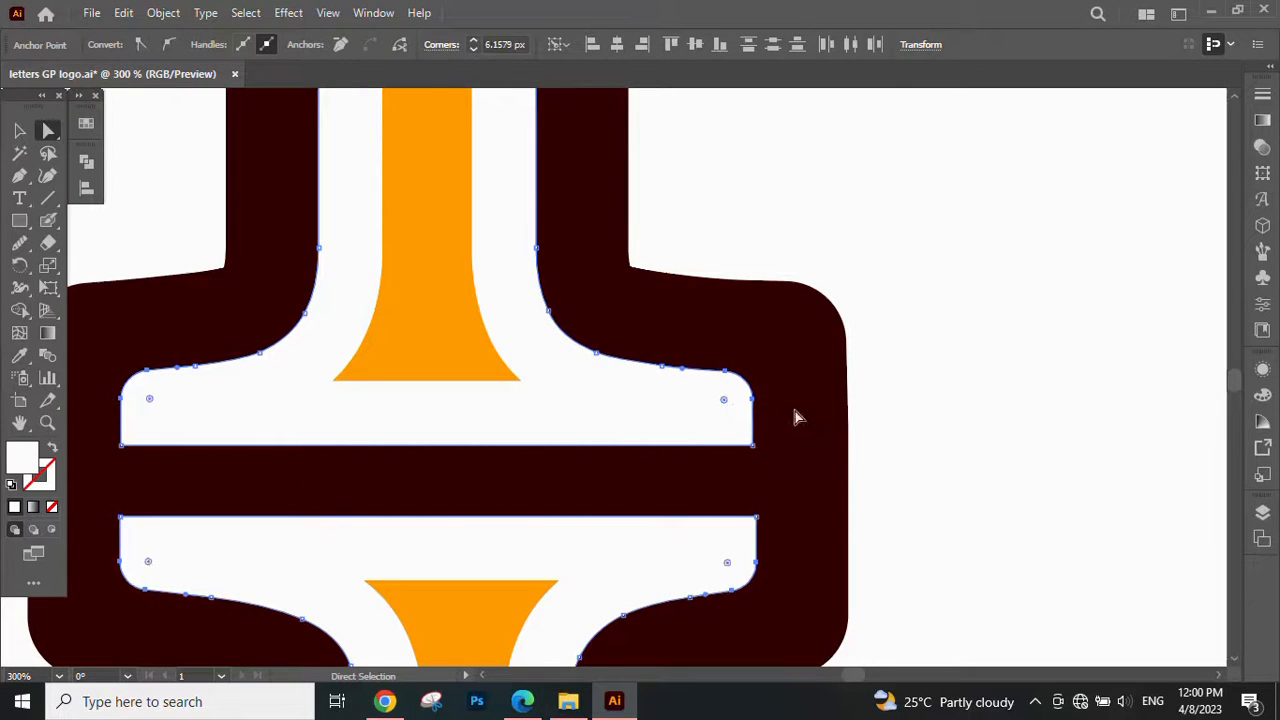
left_click(989, 406)
scroll(989, 406, "down", 3)
left_click_drag(989, 406, 895, 405)
scroll(895, 405, "down", 1)
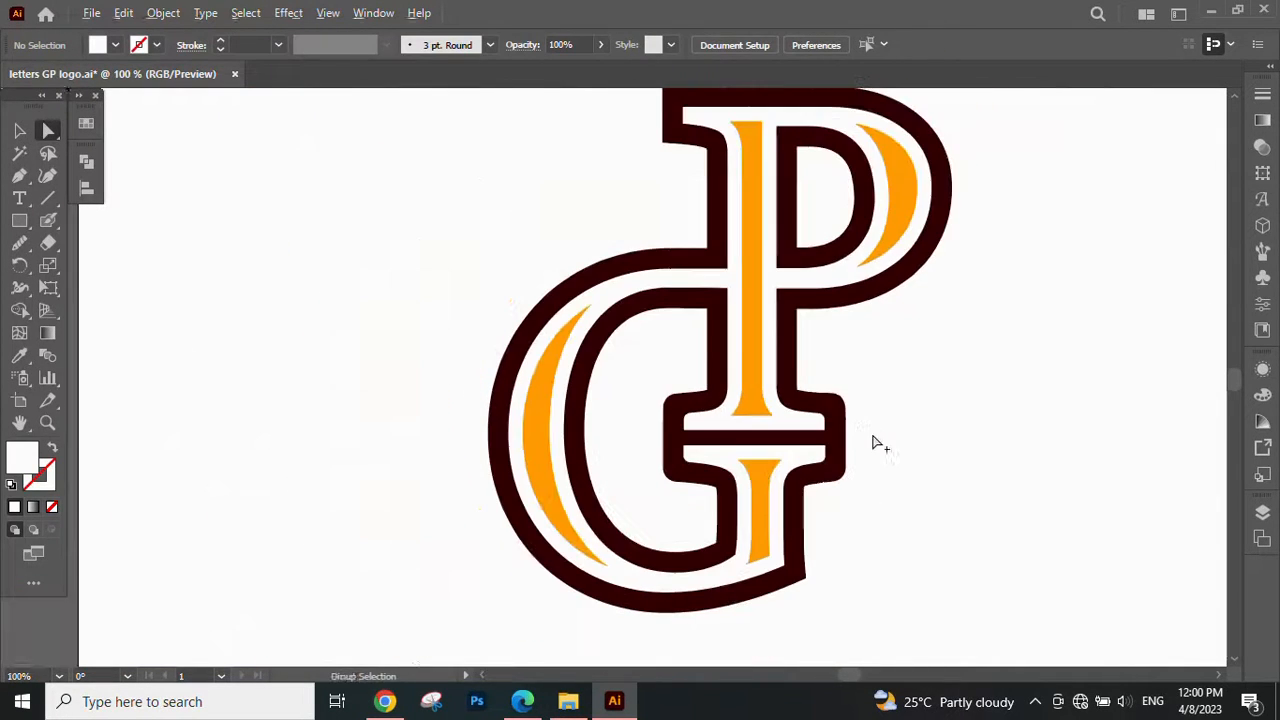
- Try to round the maroon and white corners of the P's upper-left serif together
scroll(751, 171, "up", 2)
left_click_drag(517, 119, 621, 385)
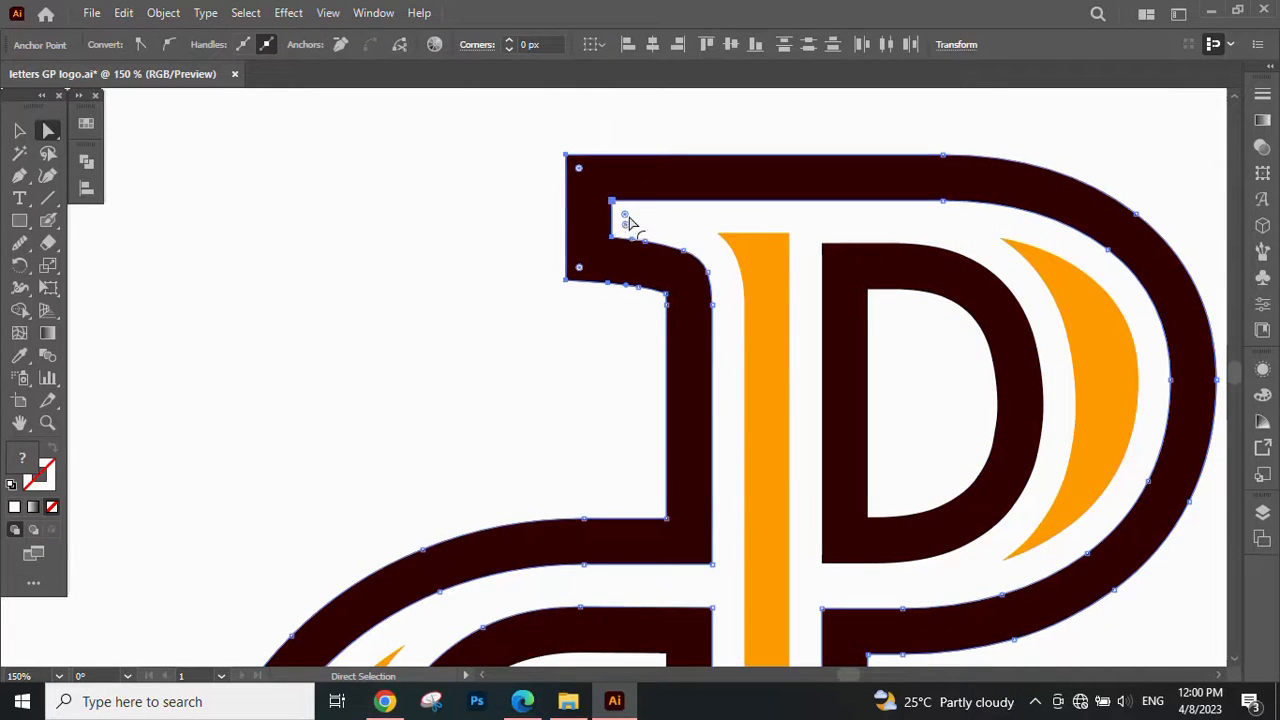
mouse_move(629, 219)
left_mouse_down()
mouse_move(643, 220)
mouse_move(623, 214)
mouse_move(618, 228)
left_mouse_up()
left_click(505, 413)
scroll(461, 300, "down", 3)
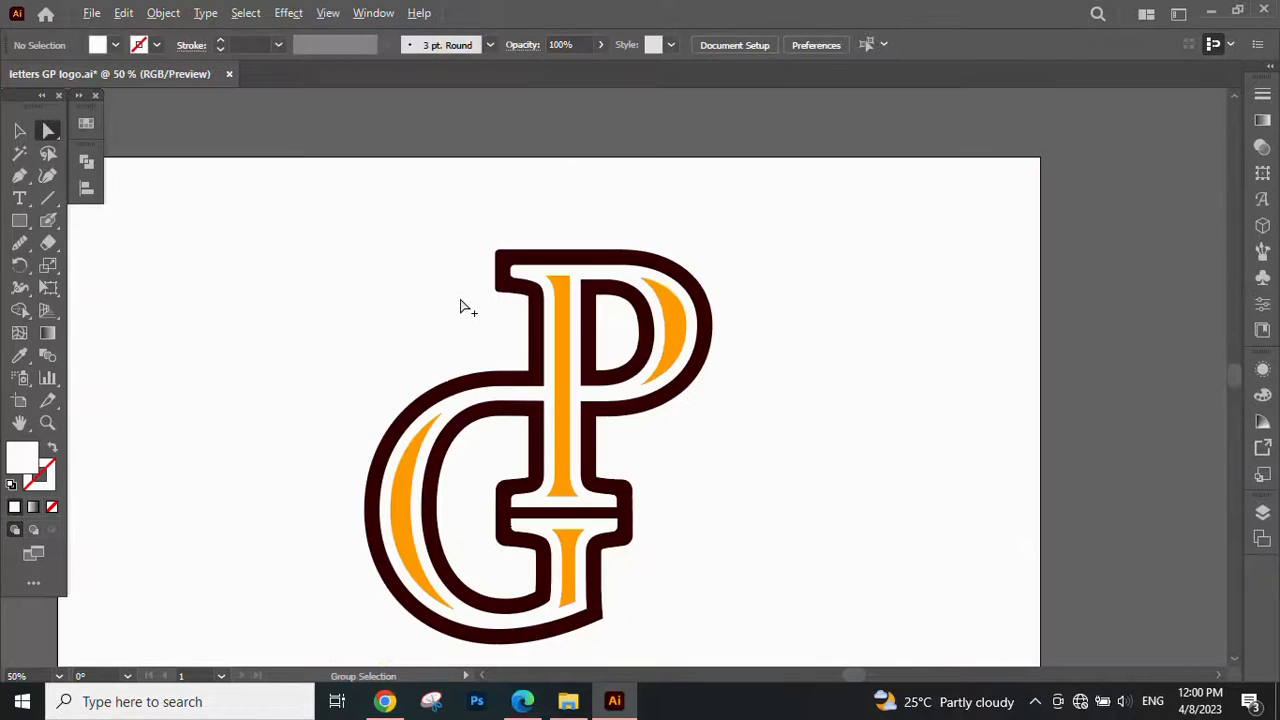
scroll(482, 262, "up", 2)
left_click(482, 255)
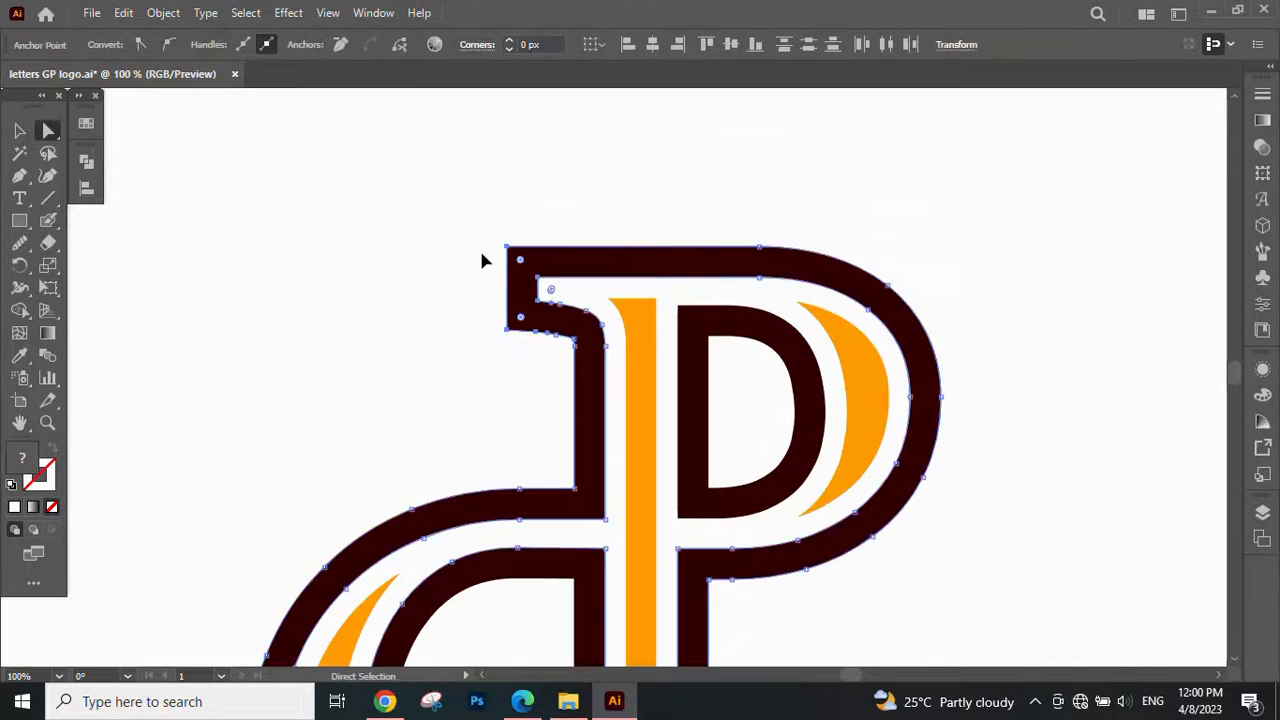
- Round the two maroon outer corners of the P's upper-left serif to a radius of about 14.7 px
scroll(478, 255, "up", 2)
left_click_drag(545, 455, 545, 453)
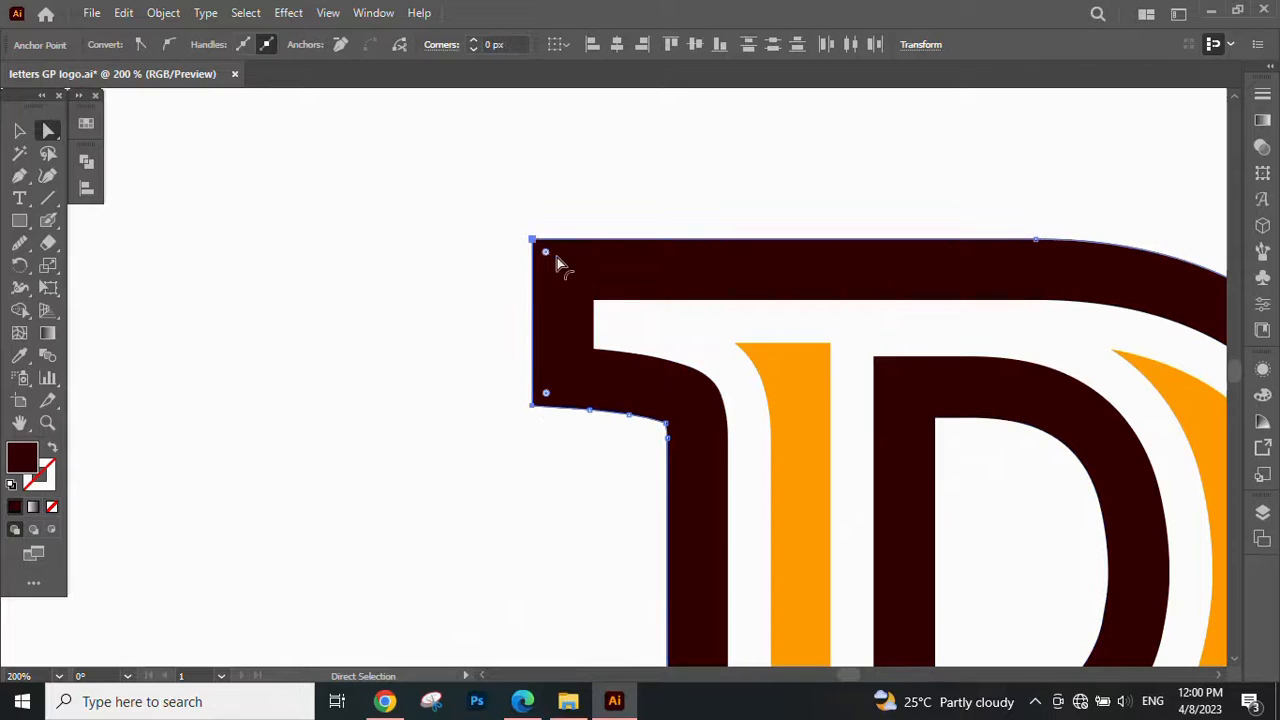
left_click_drag(557, 257, 592, 272)
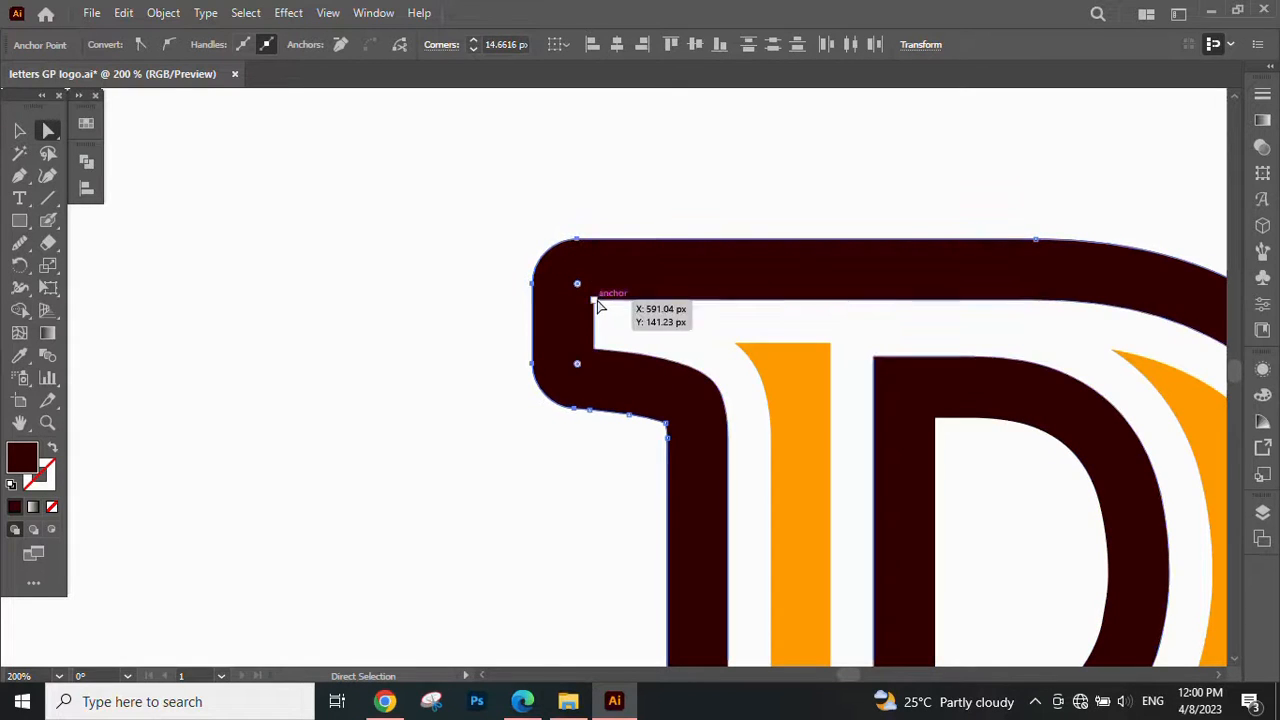
- Slightly round the white corners at the end of the P's upper-left serif, and deselect
left_click(597, 298)
left_click_drag(607, 318, 612, 322)
left_click(412, 331)
scroll(412, 331, "down", 4)
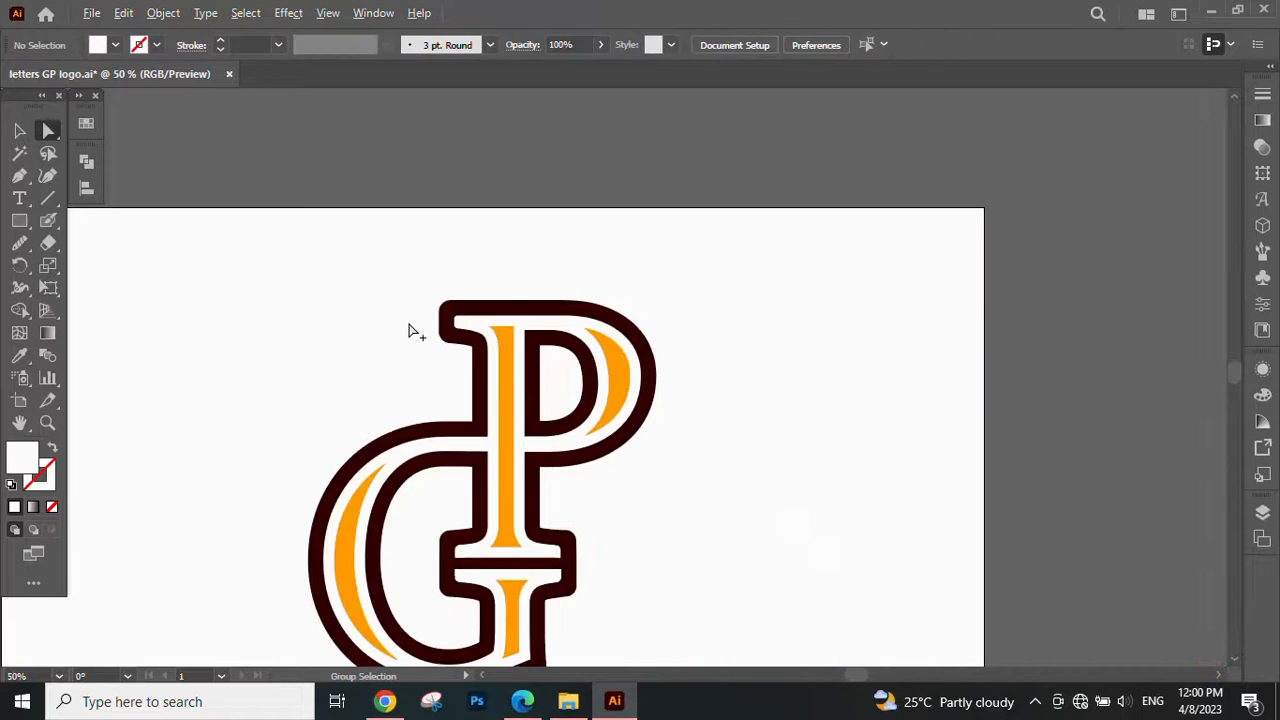
- Draw a rectangle that covers the whole artboard
left_click_drag(638, 503, 800, 424)
left_click(21, 130)
scroll(421, 279, "down", 2)
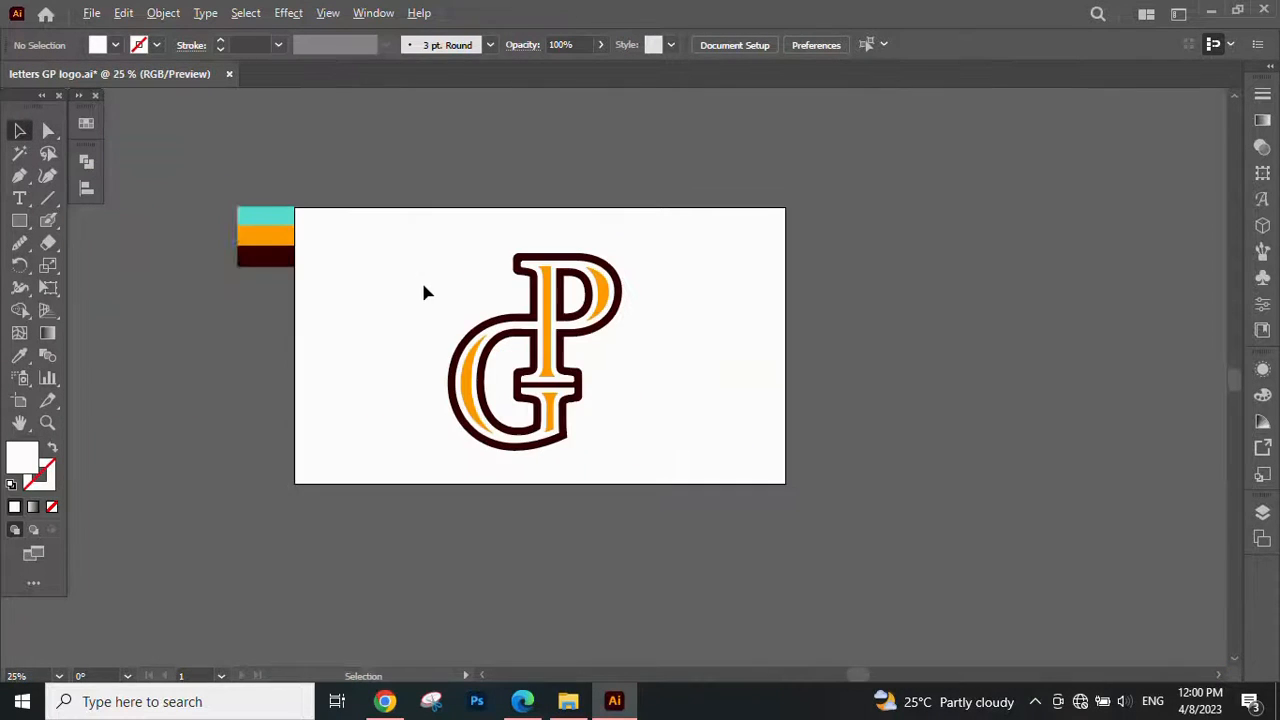
scroll(419, 268, "up", 1)
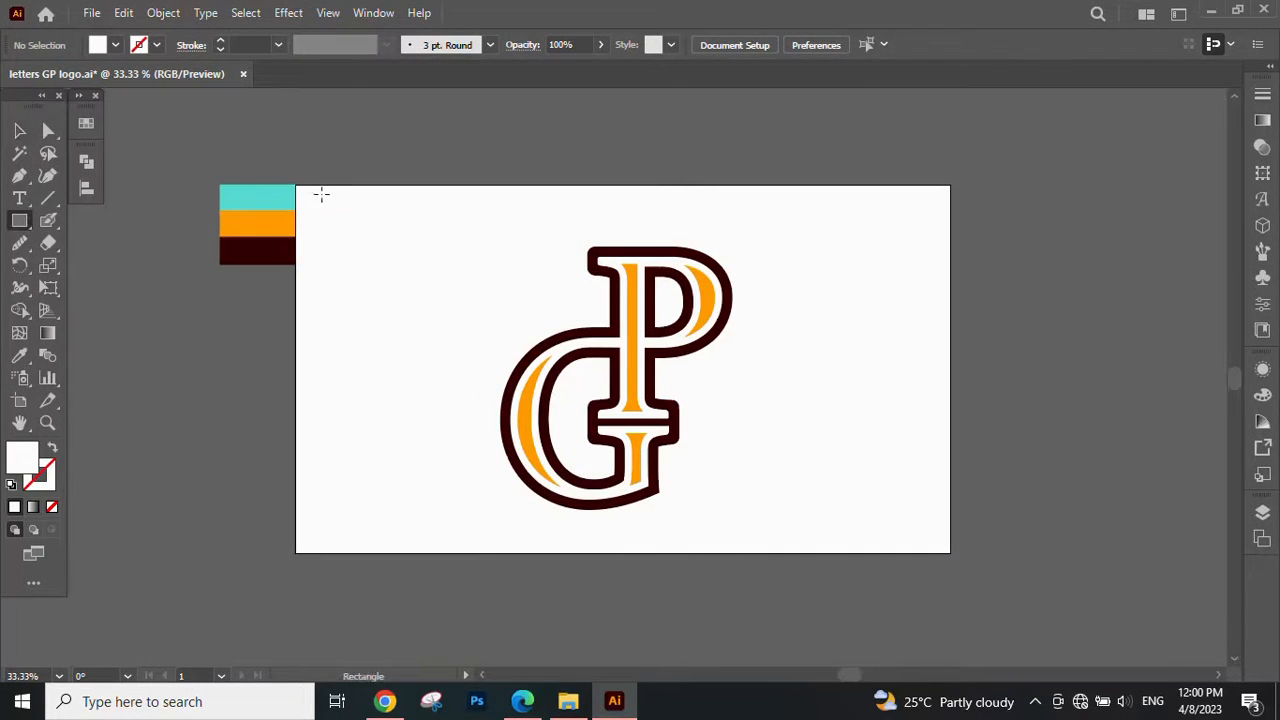
left_click_drag(296, 185, 950, 552)
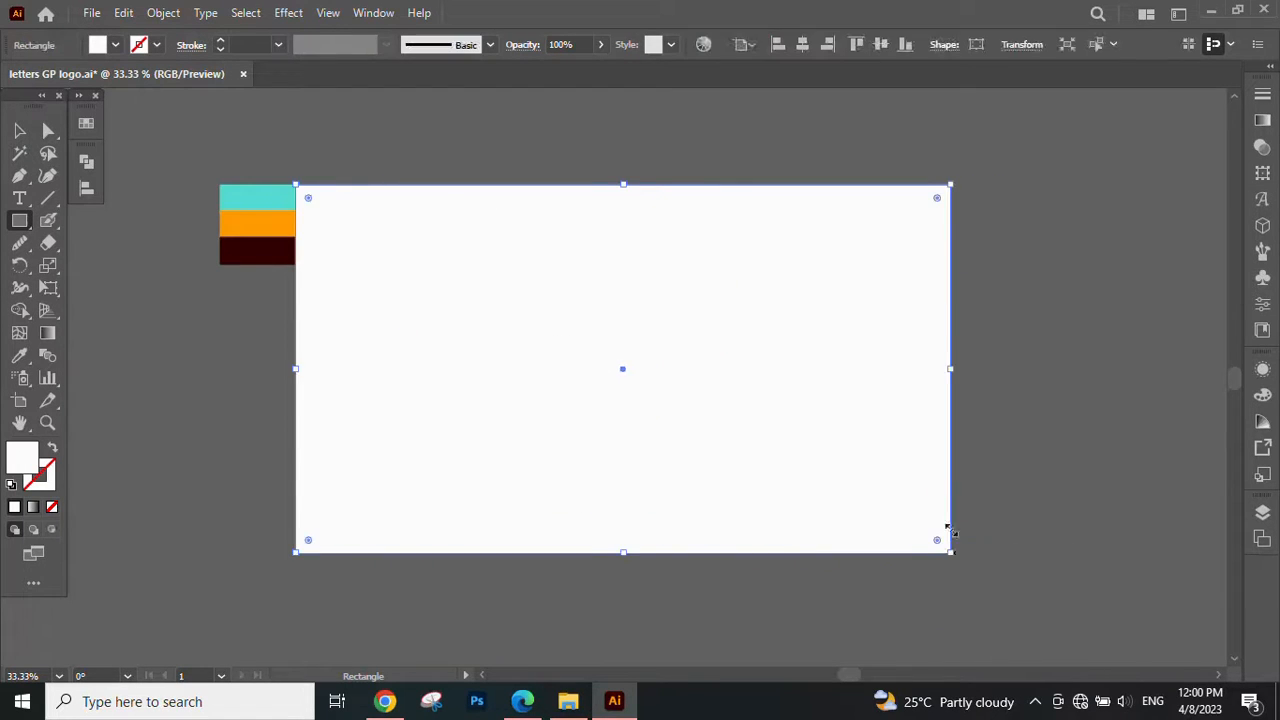
- Fill the artboard-sized rectangle with the teal palette colour and send it behind the monogram
left_click(20, 356)
left_click(262, 195)
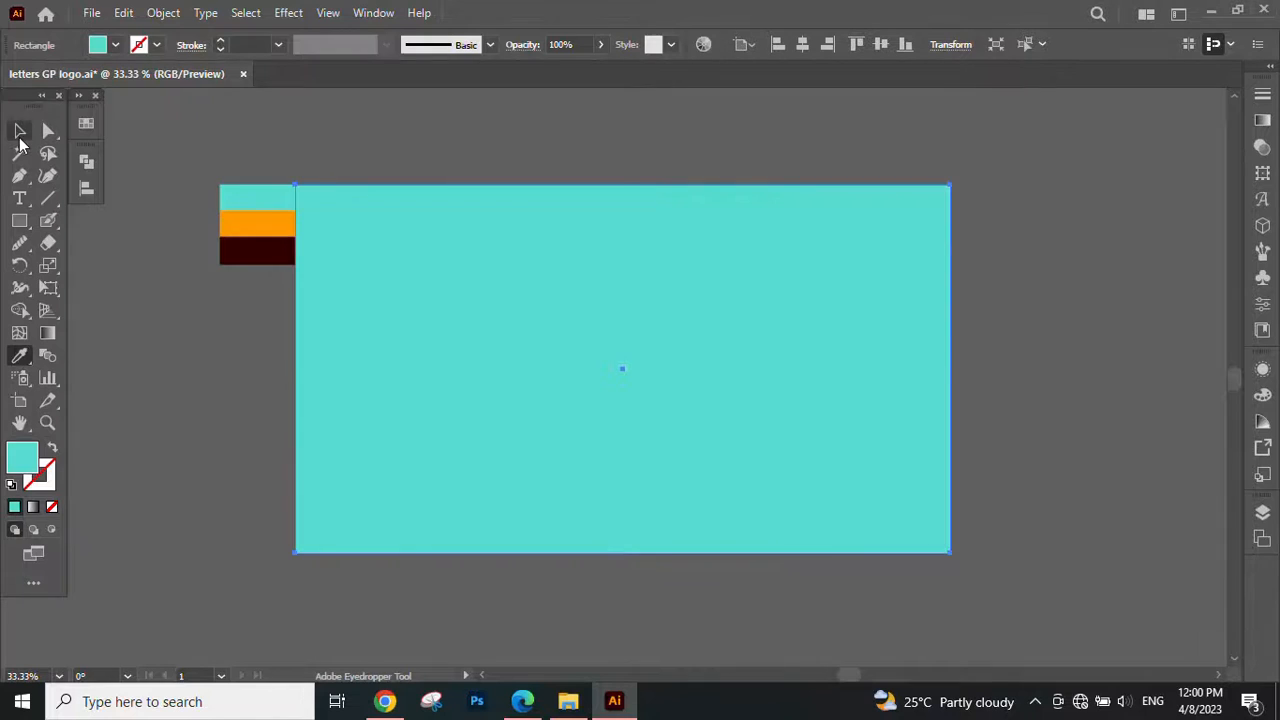
left_click(19, 134)
right_click(615, 294)
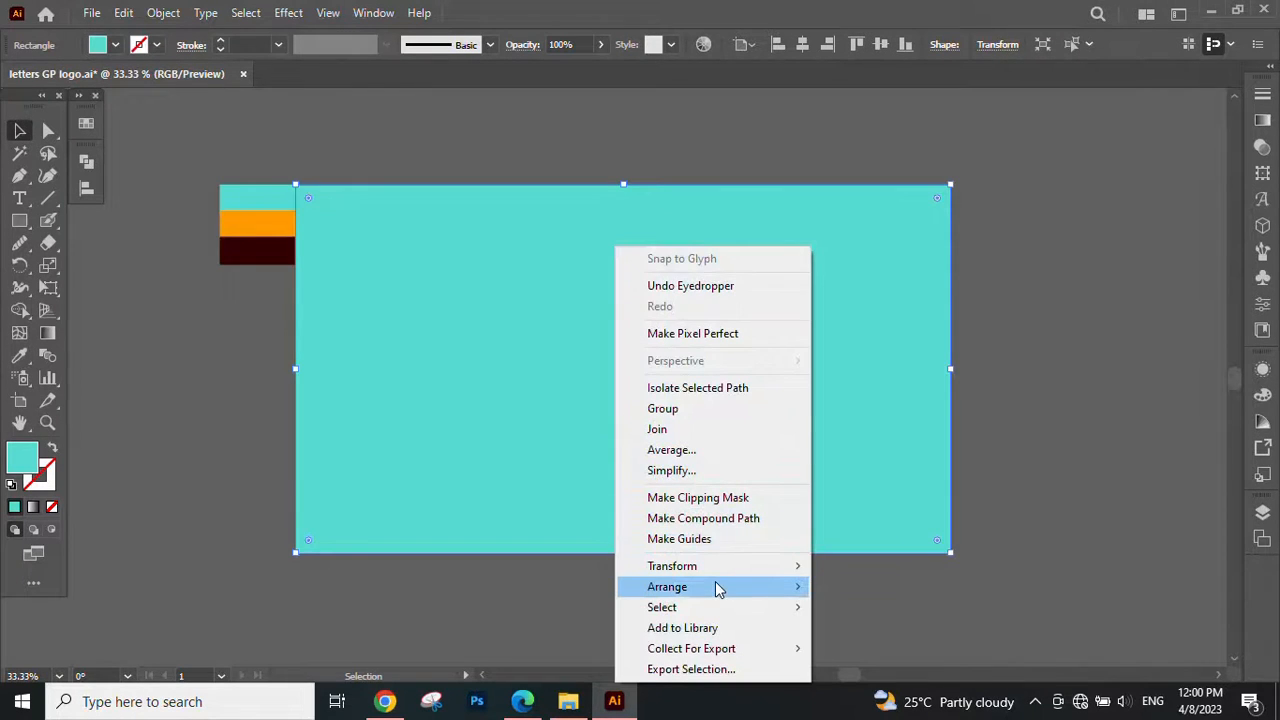
mouse_move(717, 586)
left_click(857, 649)
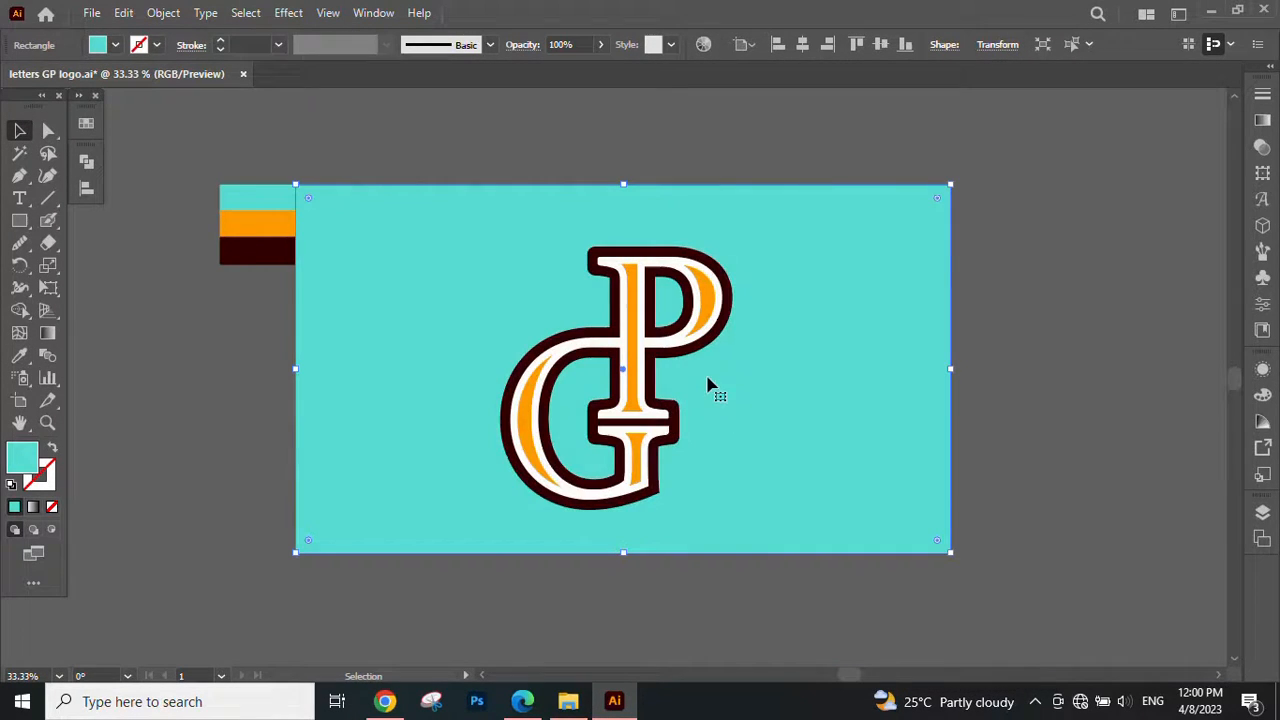
- Scale the monogram down slightly at the centre of the teal background and group its parts
left_click(618, 257)
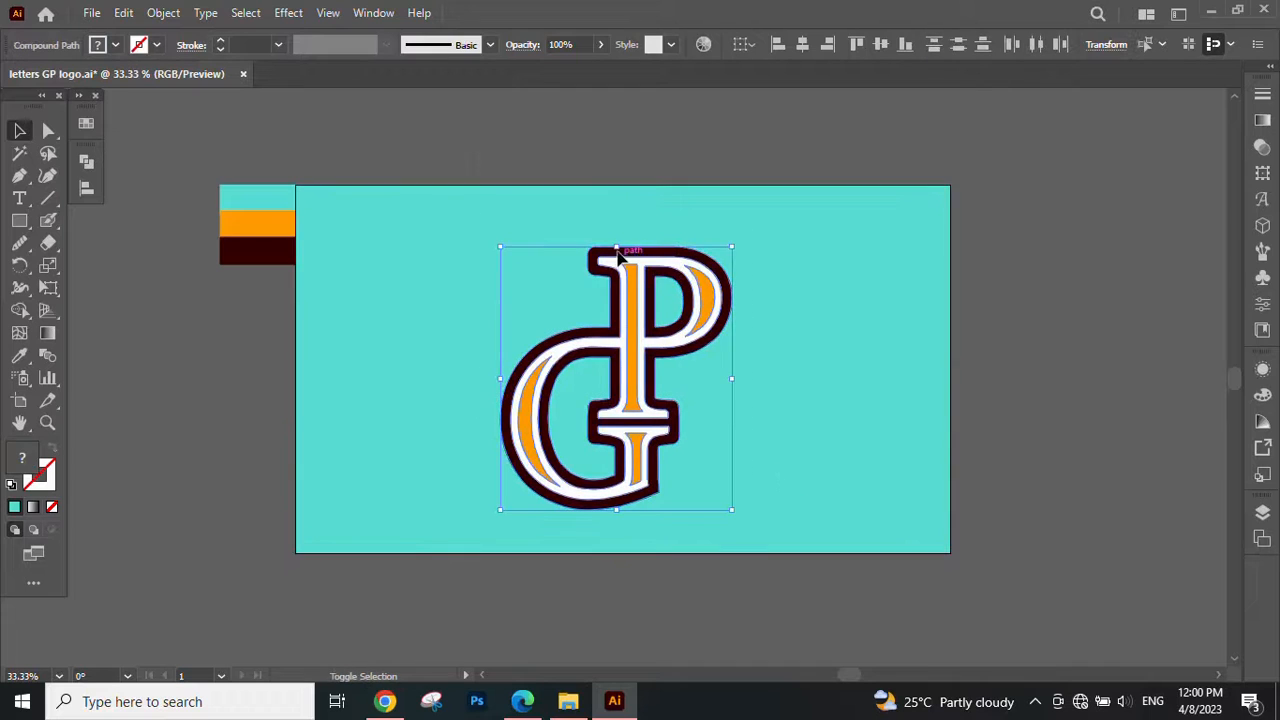
left_click_drag(615, 247, 615, 252)
left_click_drag(637, 343, 633, 343)
left_click(629, 414)
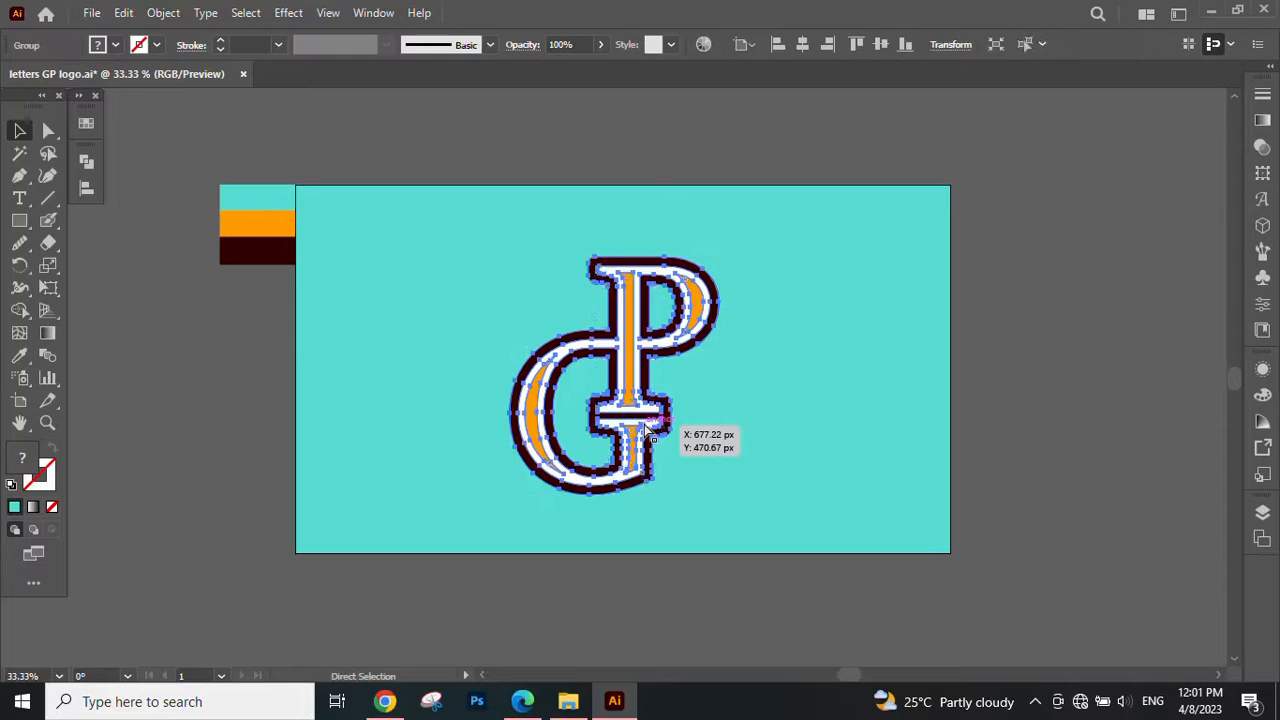
- Duplicate the monogram and enlarge the copy to the artboard's full height, centred on the background
left_click_drag(629, 410, 896, 402)
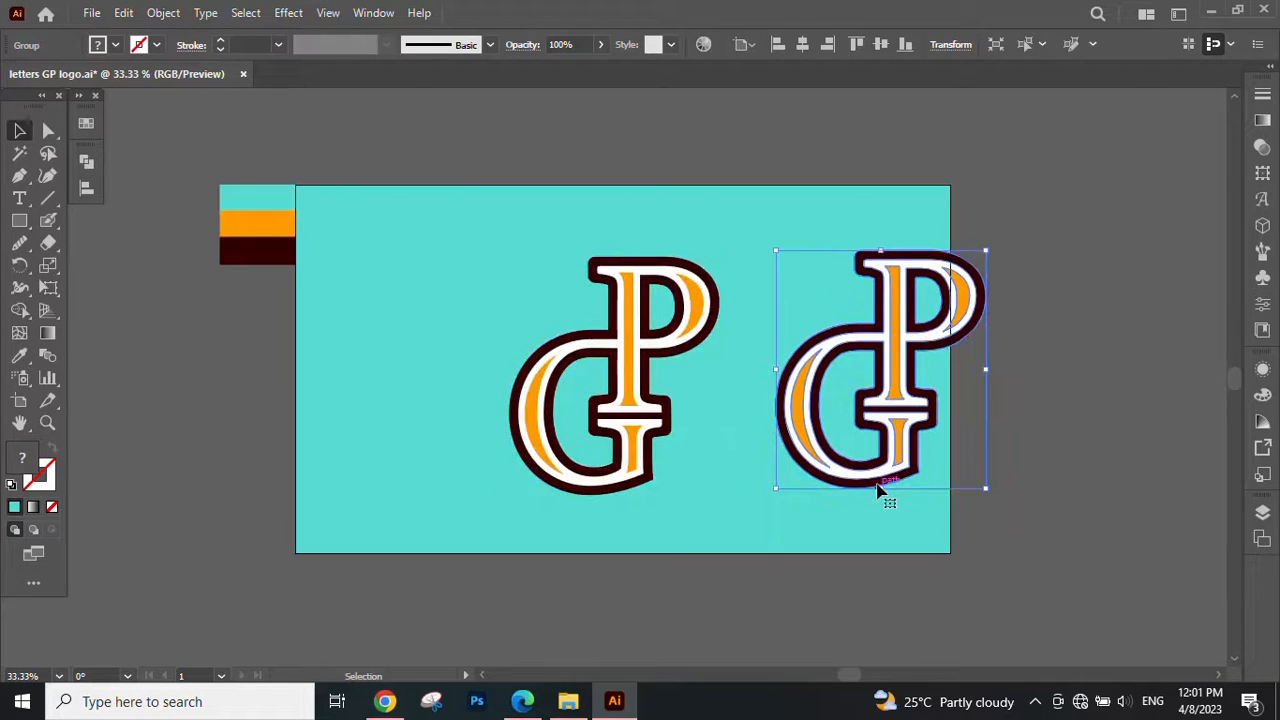
left_click_drag(880, 494, 870, 518)
left_click_drag(908, 337, 651, 346)
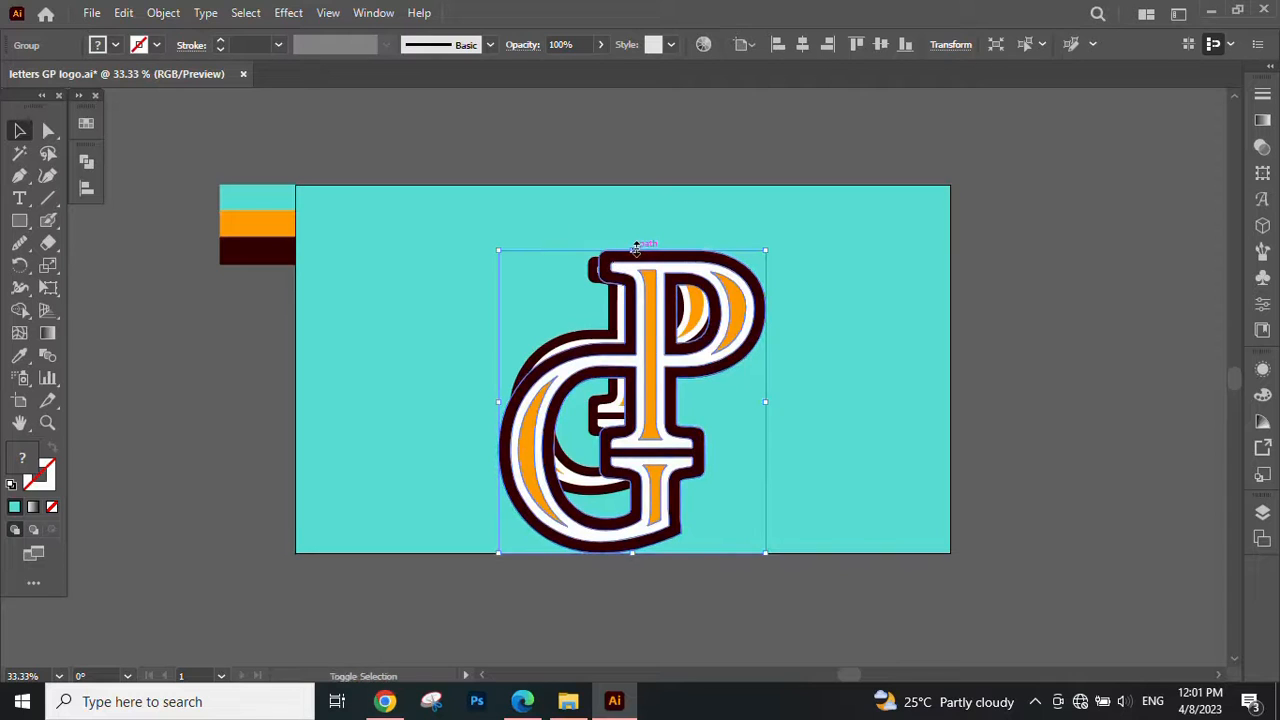
left_click_drag(632, 250, 634, 180)
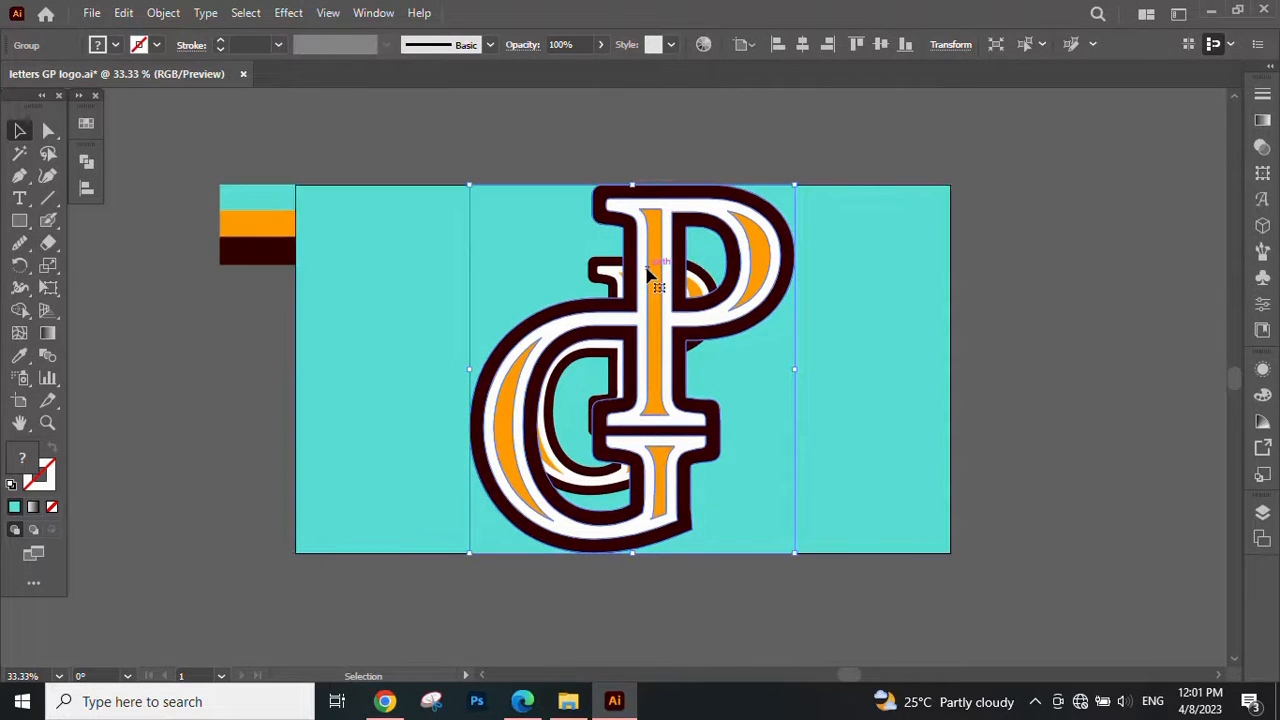
left_click_drag(661, 275, 643, 275)
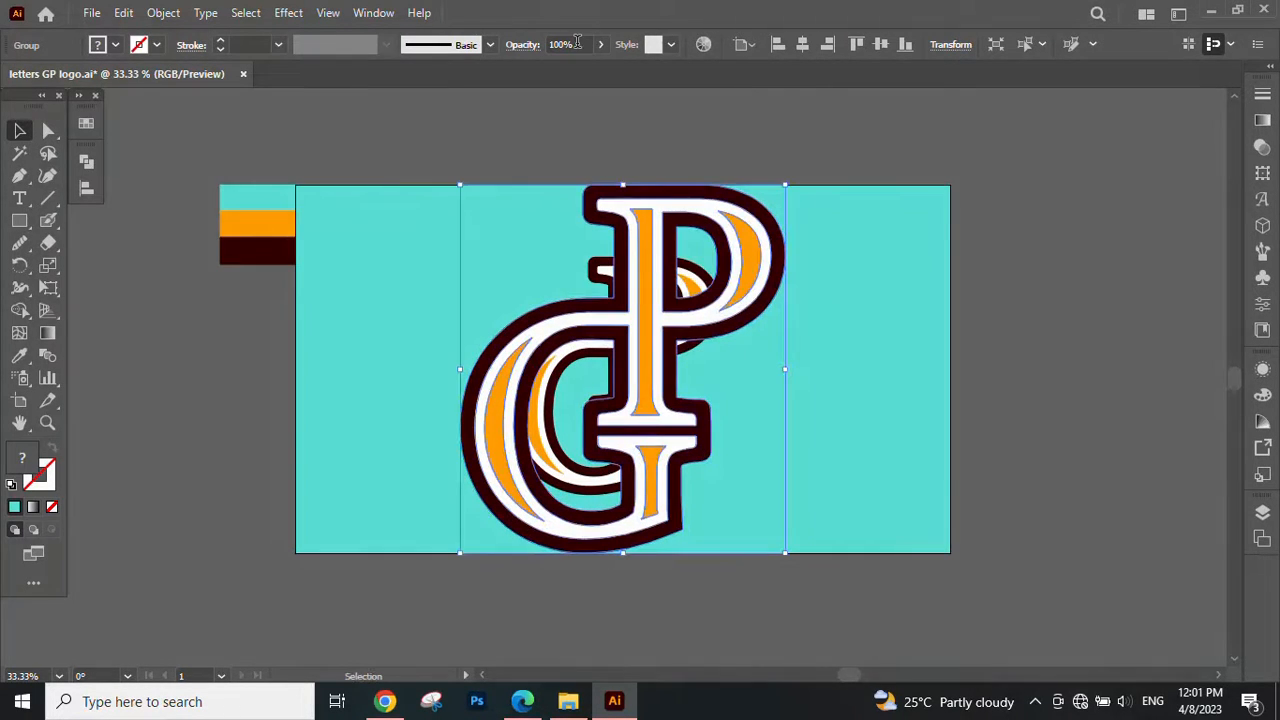
- Set the opacity of the enlarged monogram copy to 5%
key("BackSpace")
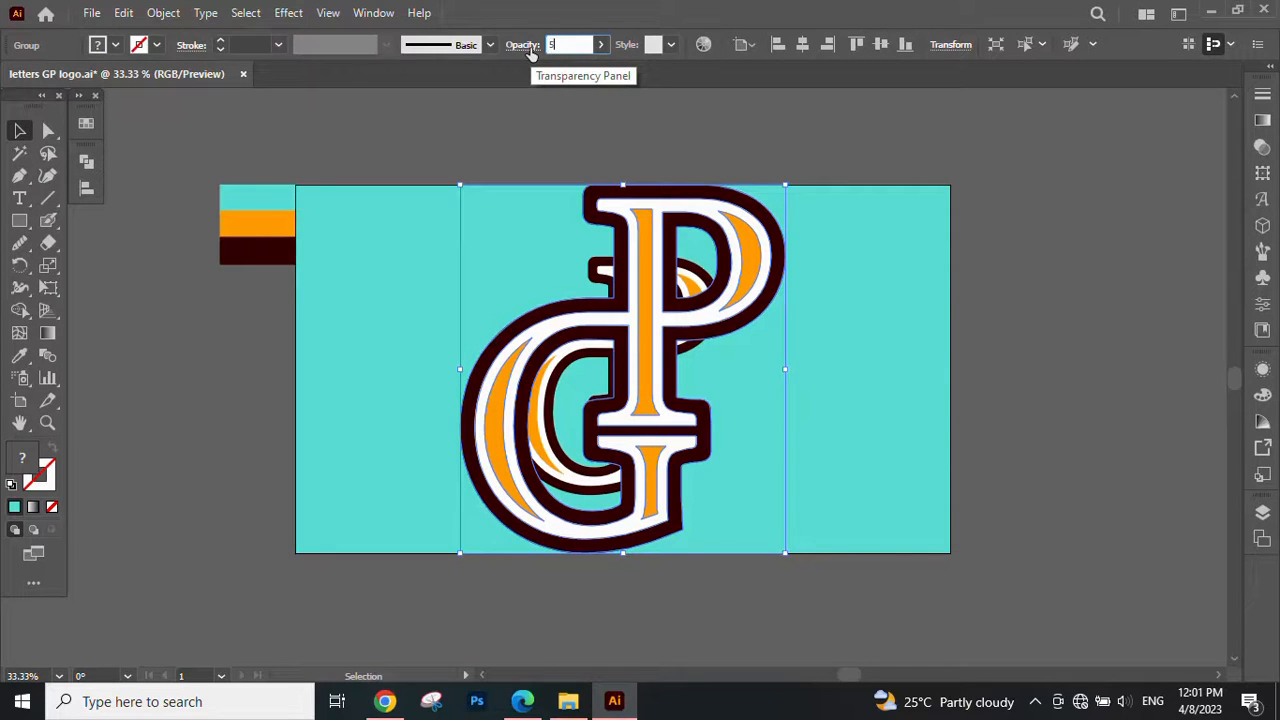
type("5")
key("Return")
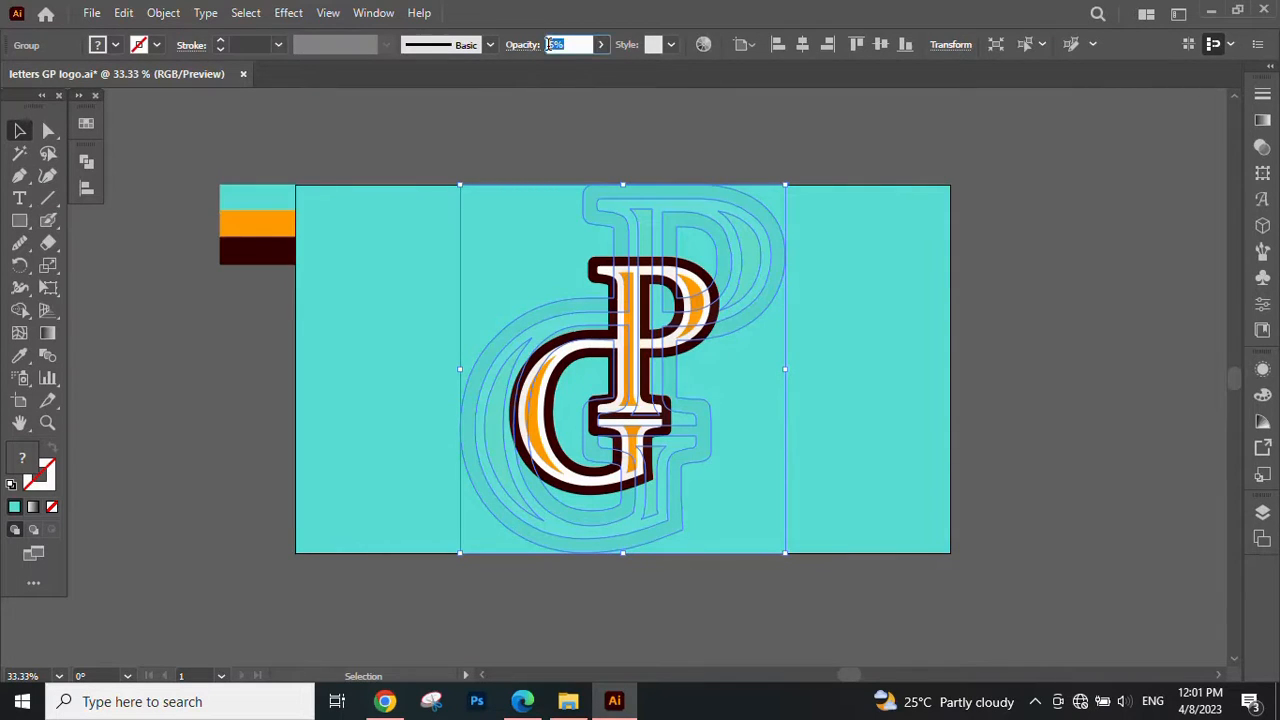
- Set the opacity of the enlarged monogram copy to 10%
type("10")
key("Return")
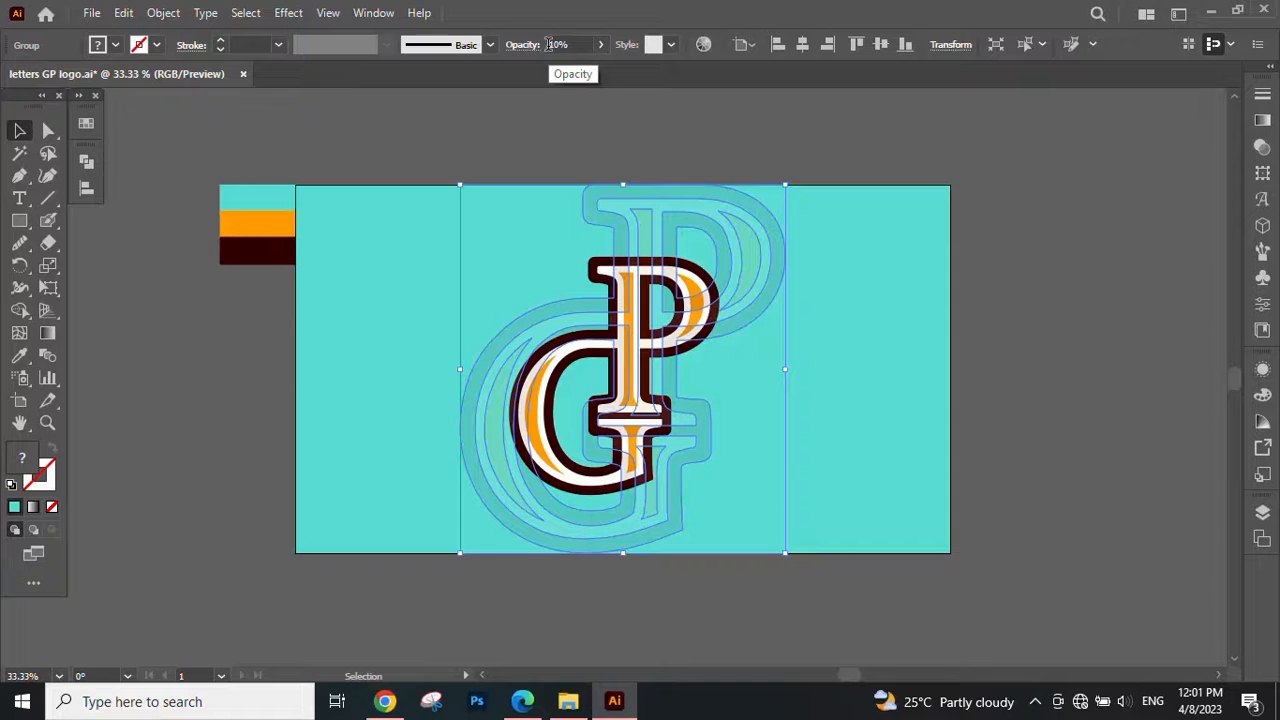
left_click(1095, 466)
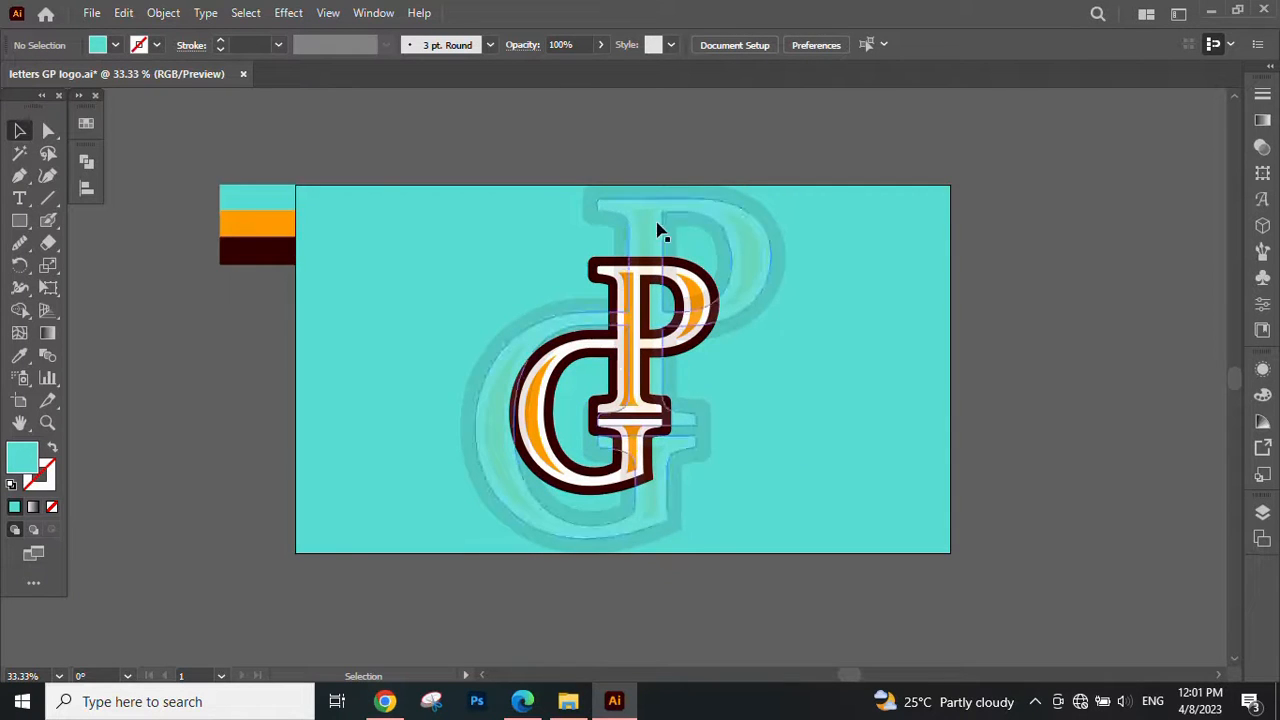
left_click_drag(546, 300, 581, 305)
key("ctrl+equal")
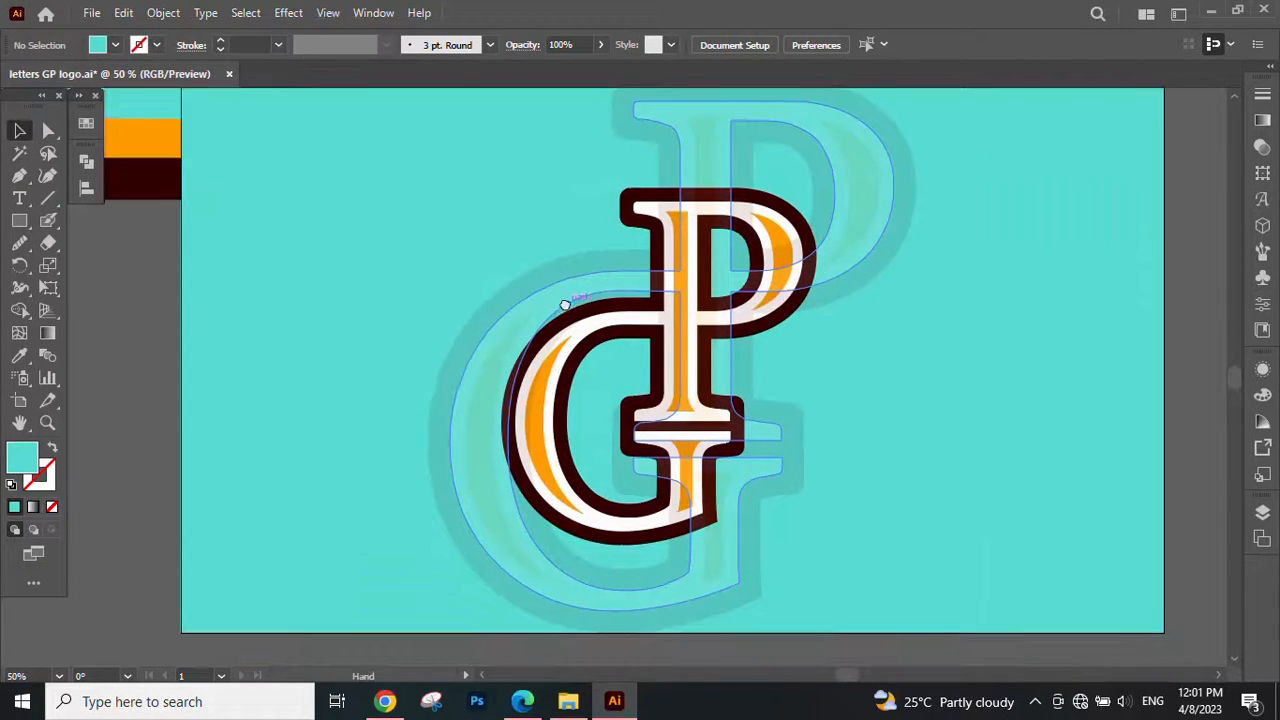
key("ctrl+minus")
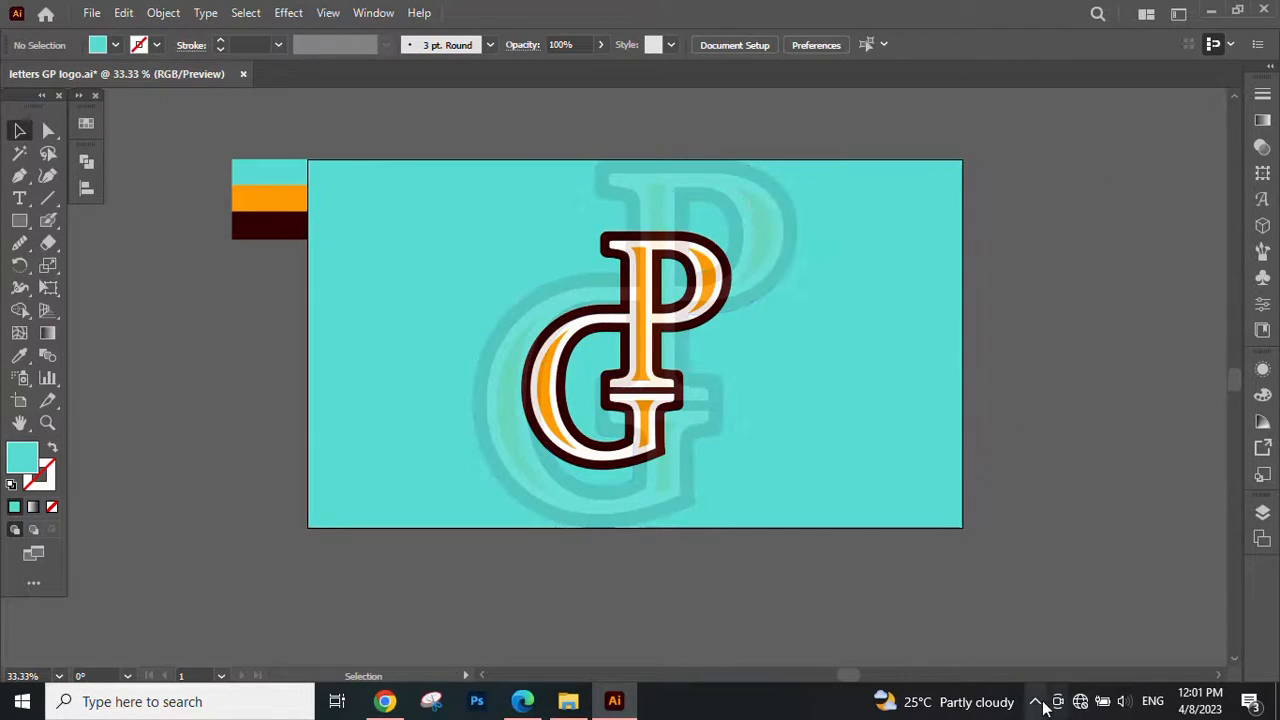
scroll(707, 327, "up", 1)
left_click_drag(1058, 523, 1093, 549)
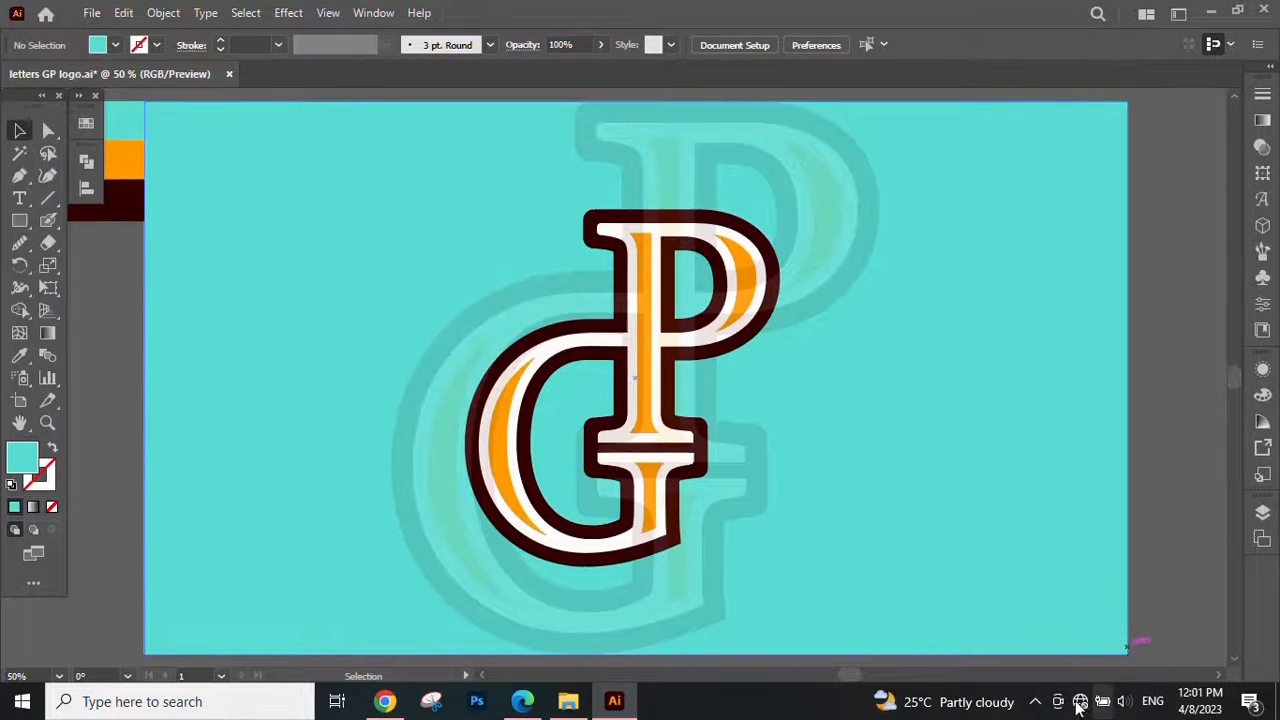
left_click(1037, 702)
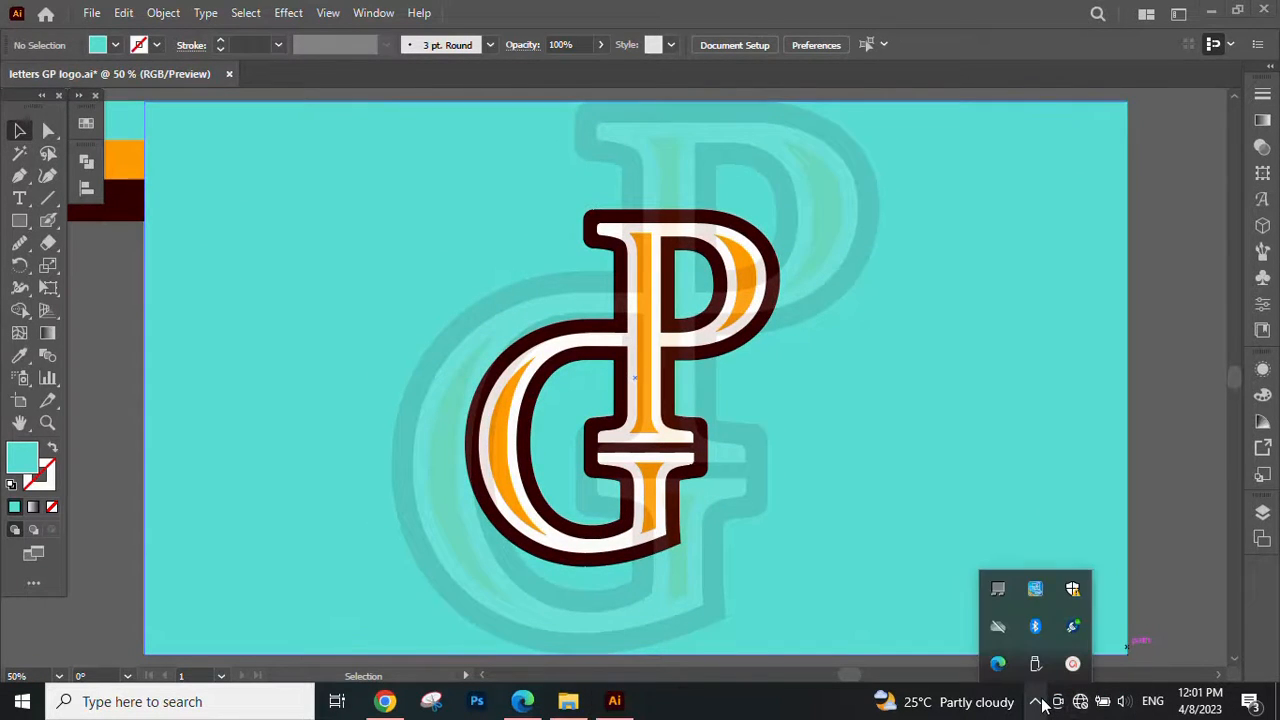
left_click(1222, 530)
right_click(757, 316)
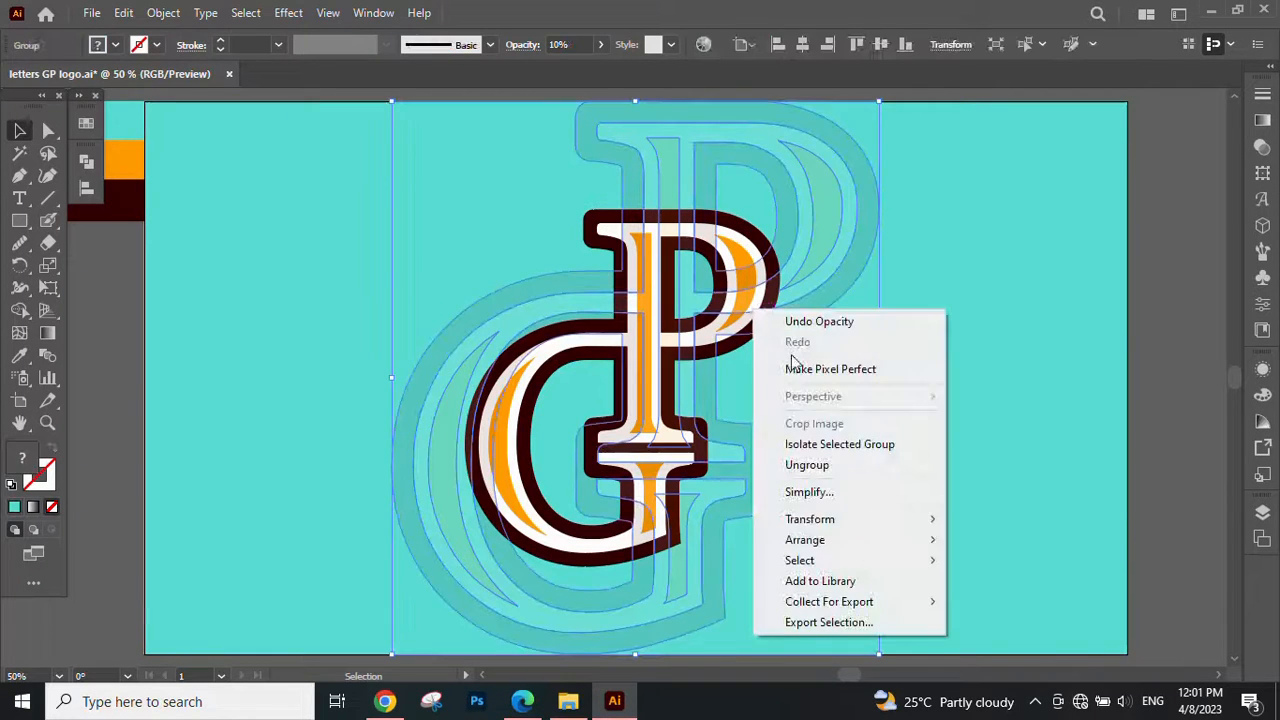
mouse_move(863, 541)
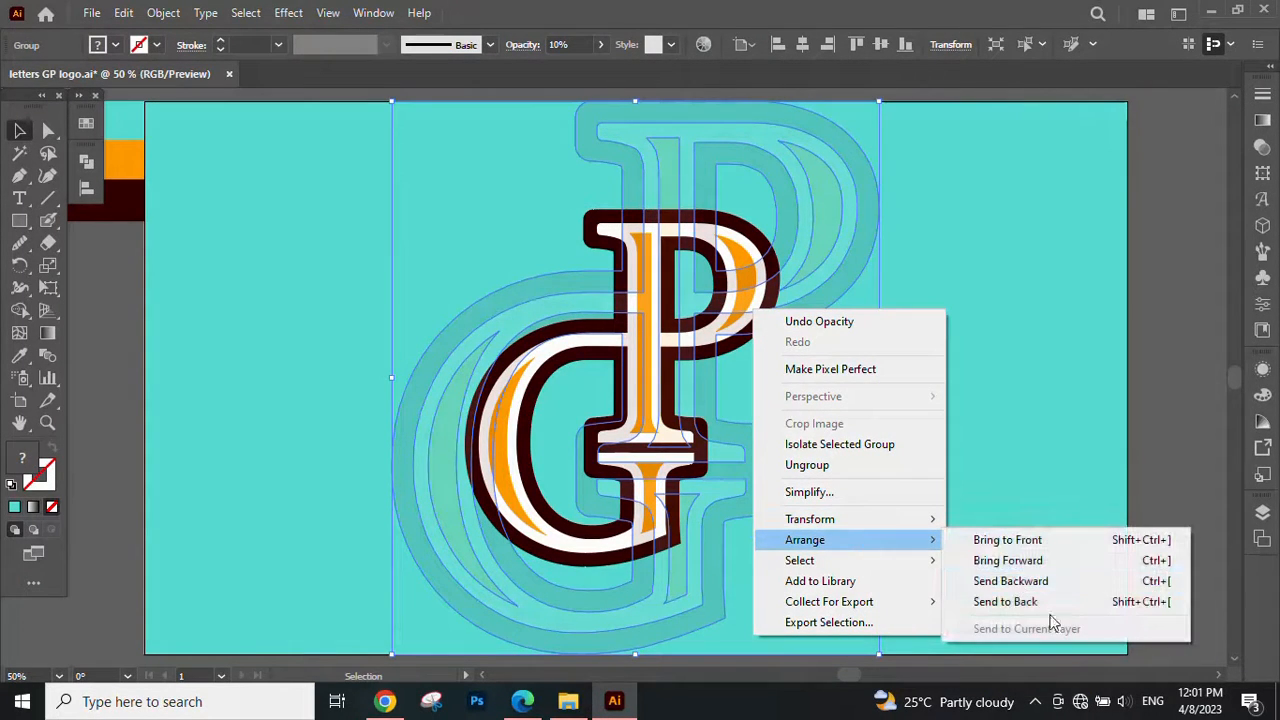
left_click(1183, 396)
- Send the enlarged faint monogram copy and the teal background rectangle together to the back, behind the main monogram
scroll(749, 149, "down", 1)
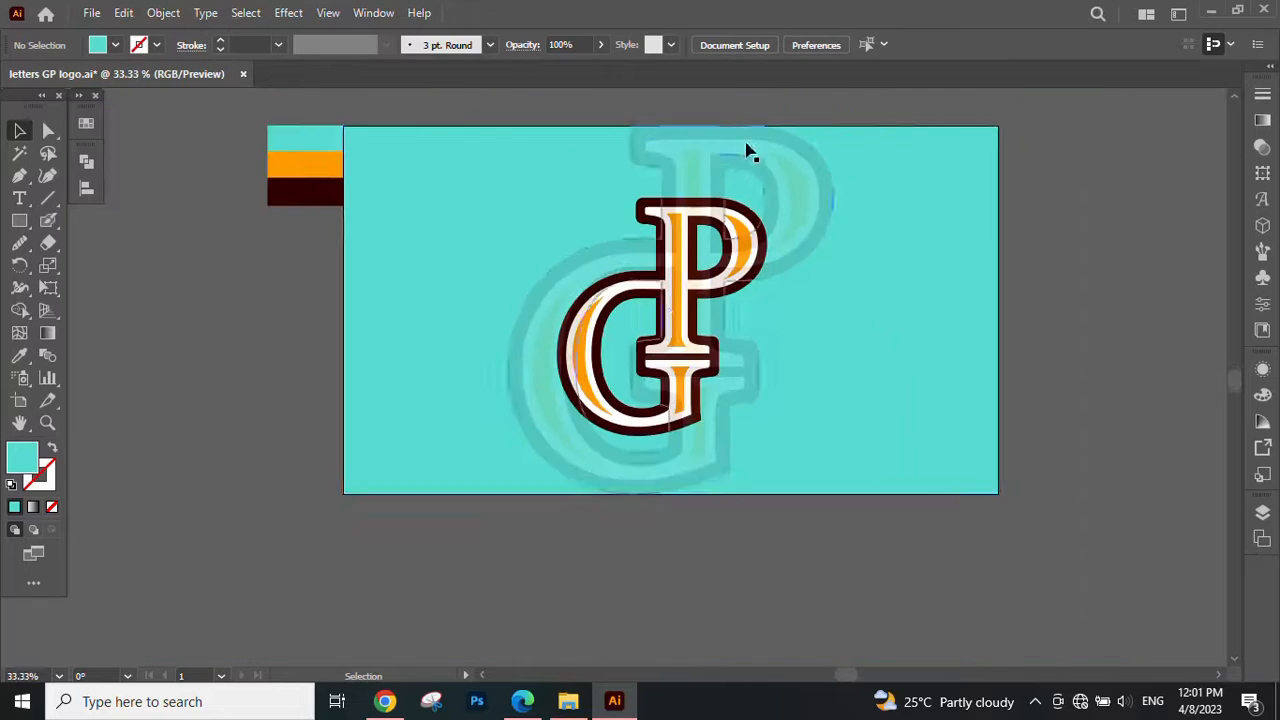
left_click_drag(745, 122, 843, 186)
right_click(840, 187)
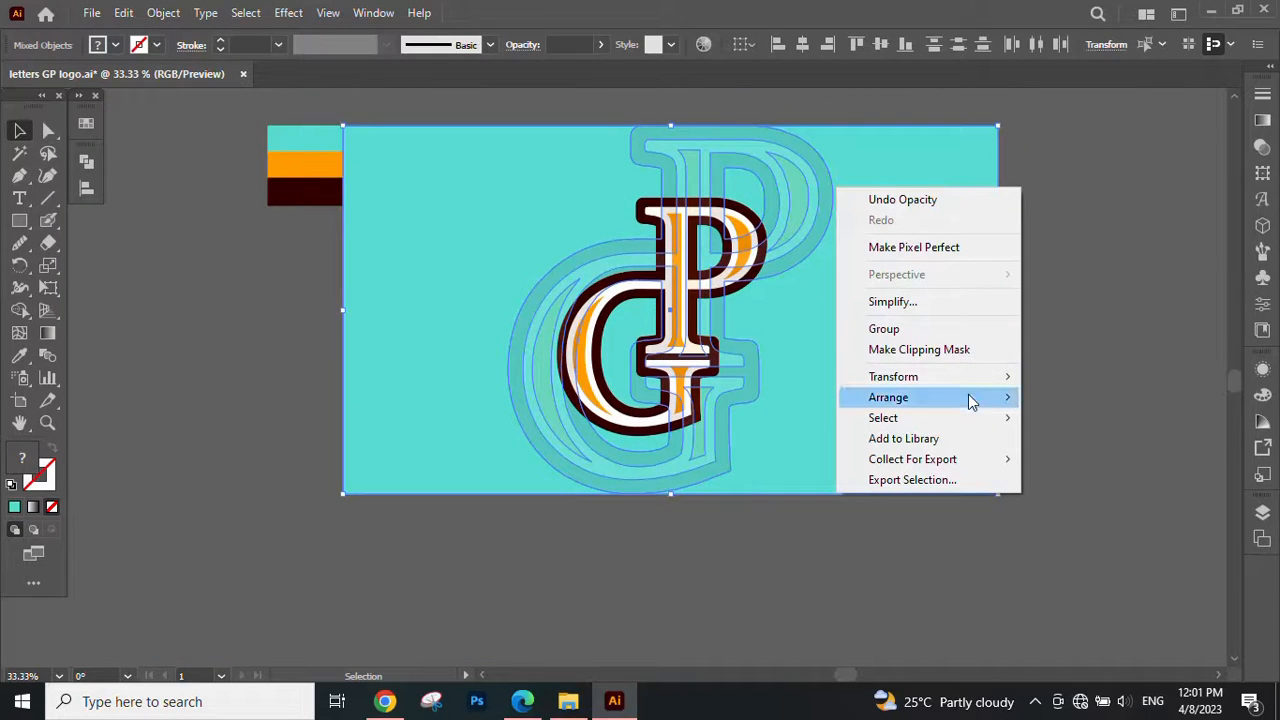
mouse_move(970, 397)
left_click(1053, 459)
left_click(1018, 327)
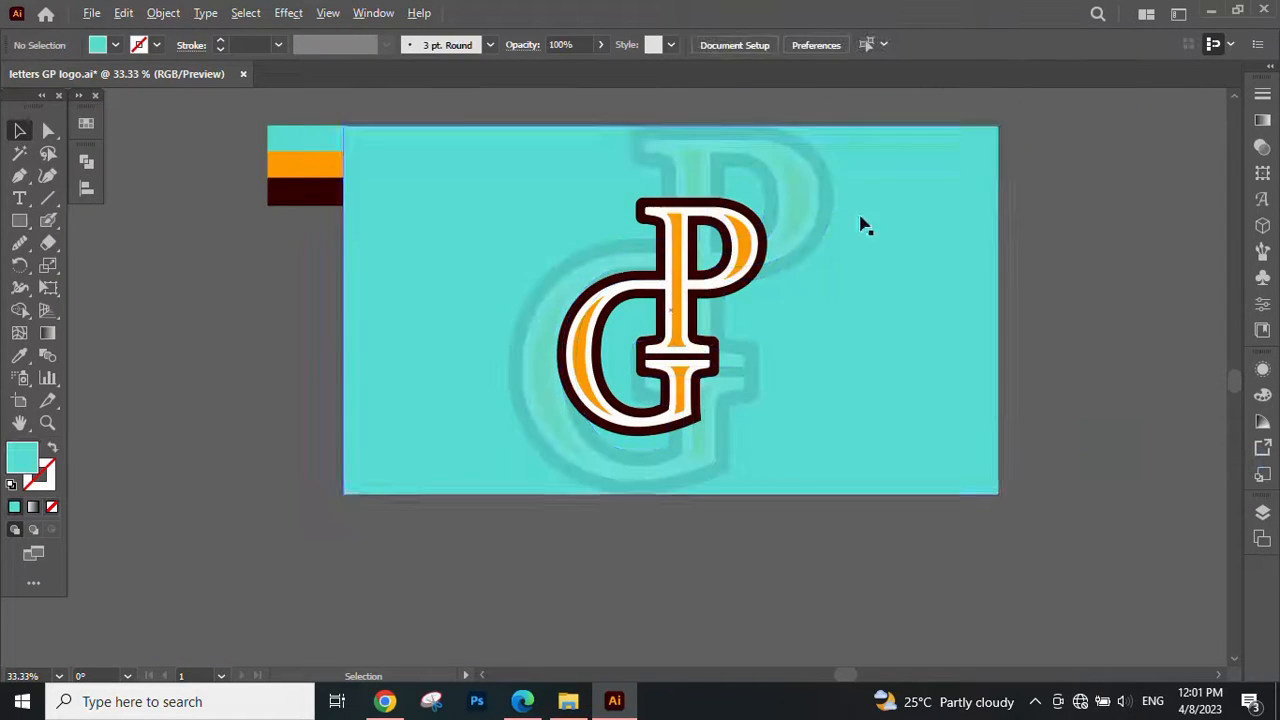
- Reduce the opacity of the enlarged monogram copy behind the logo to 6%
left_click(714, 167)
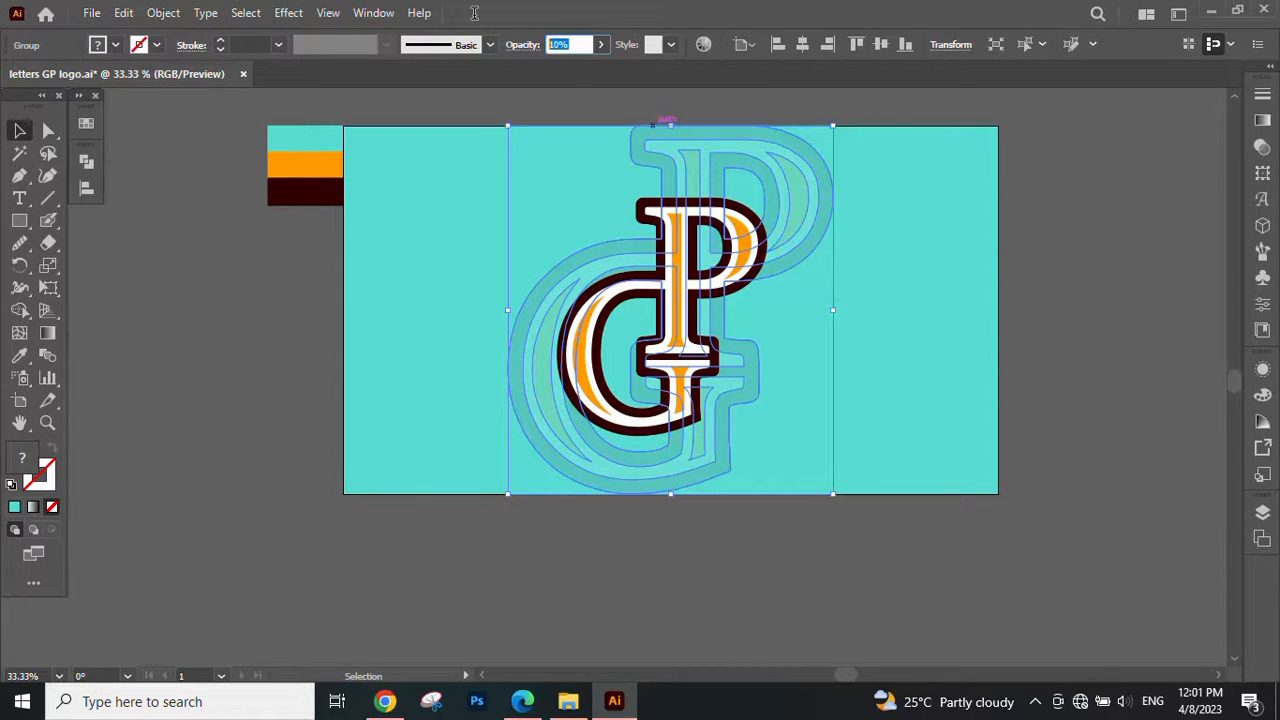
type("50")
key("BackSpace")
key("BackSpace")
type("6")
key("Return")
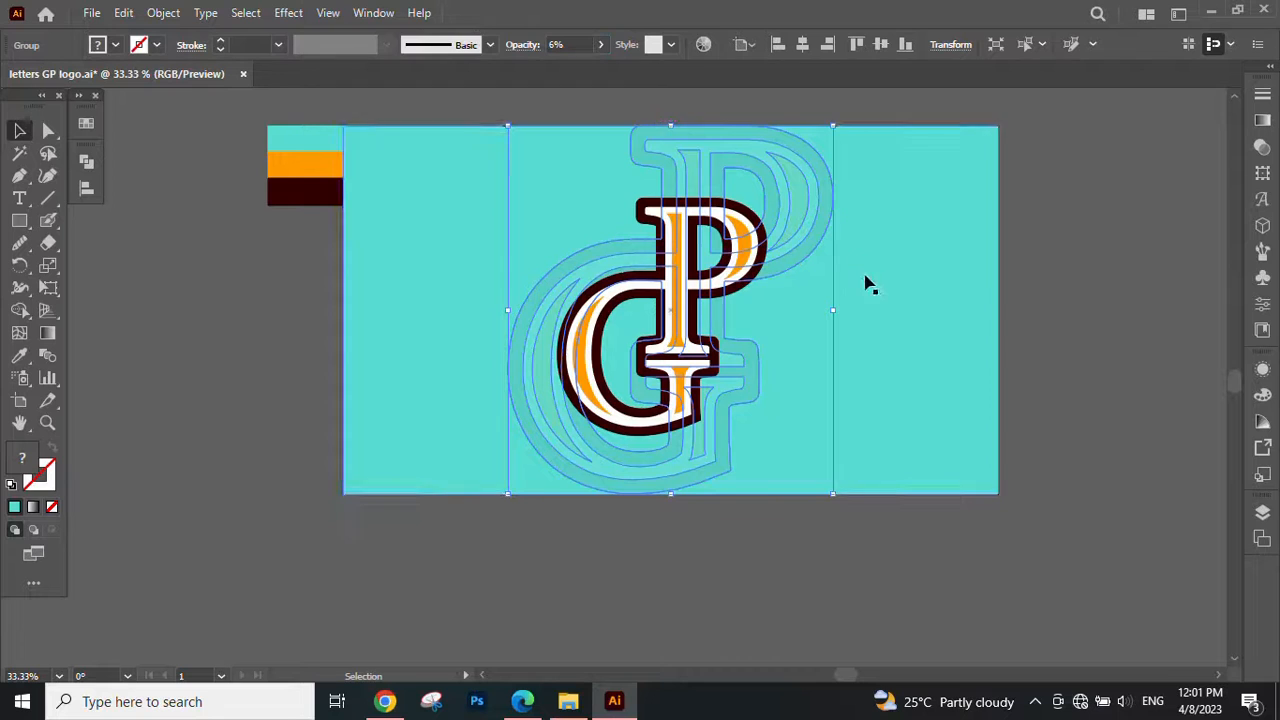
left_click(1108, 416)
left_click_drag(1101, 368, 1093, 401)
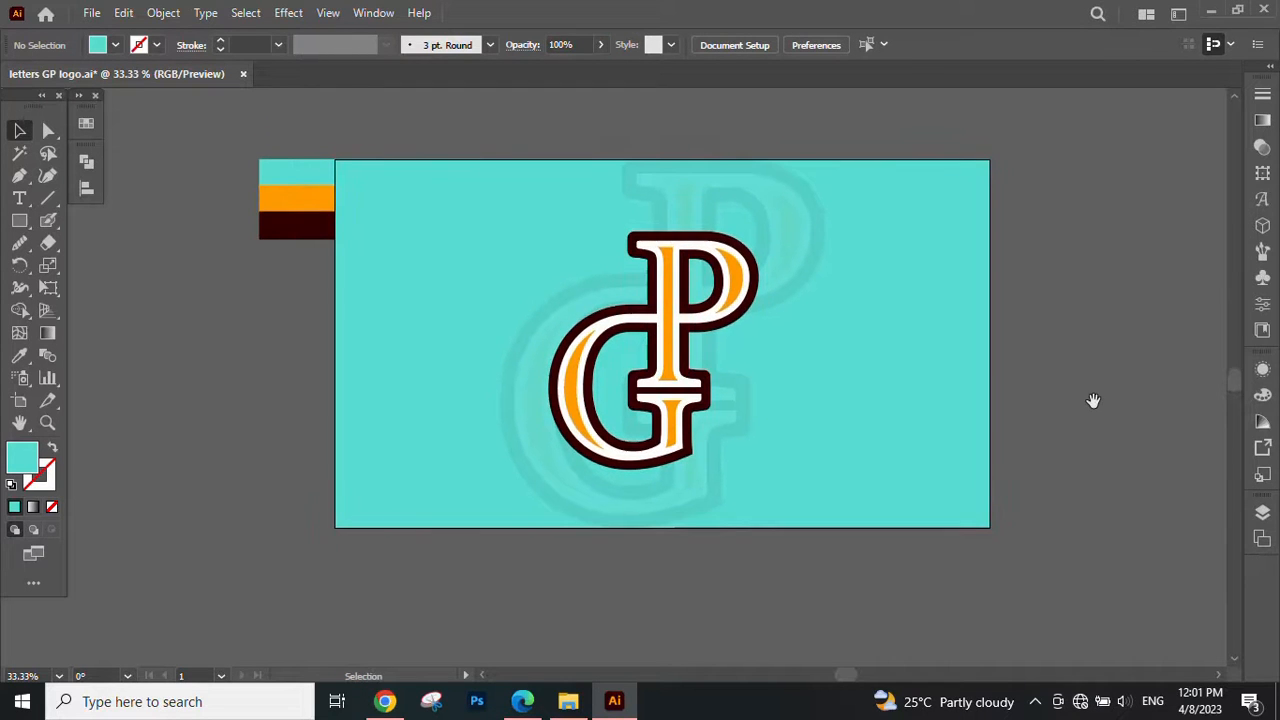
scroll(1073, 392, "up", 3)
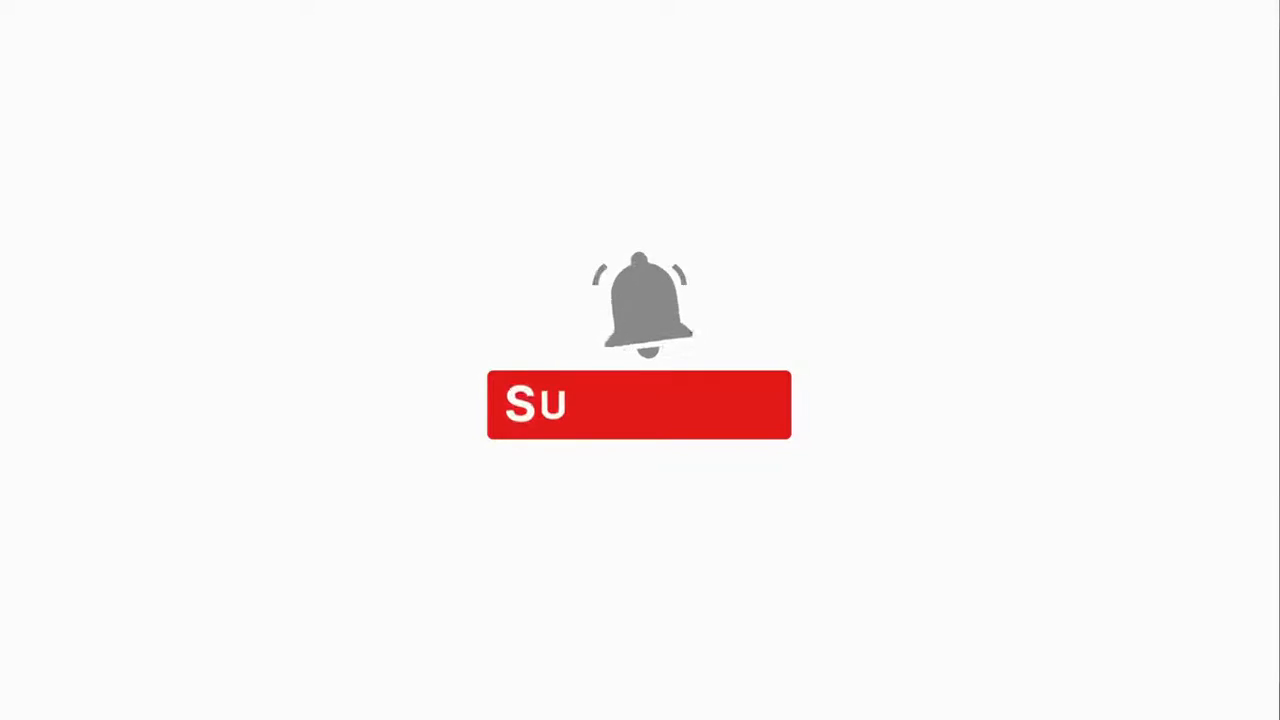